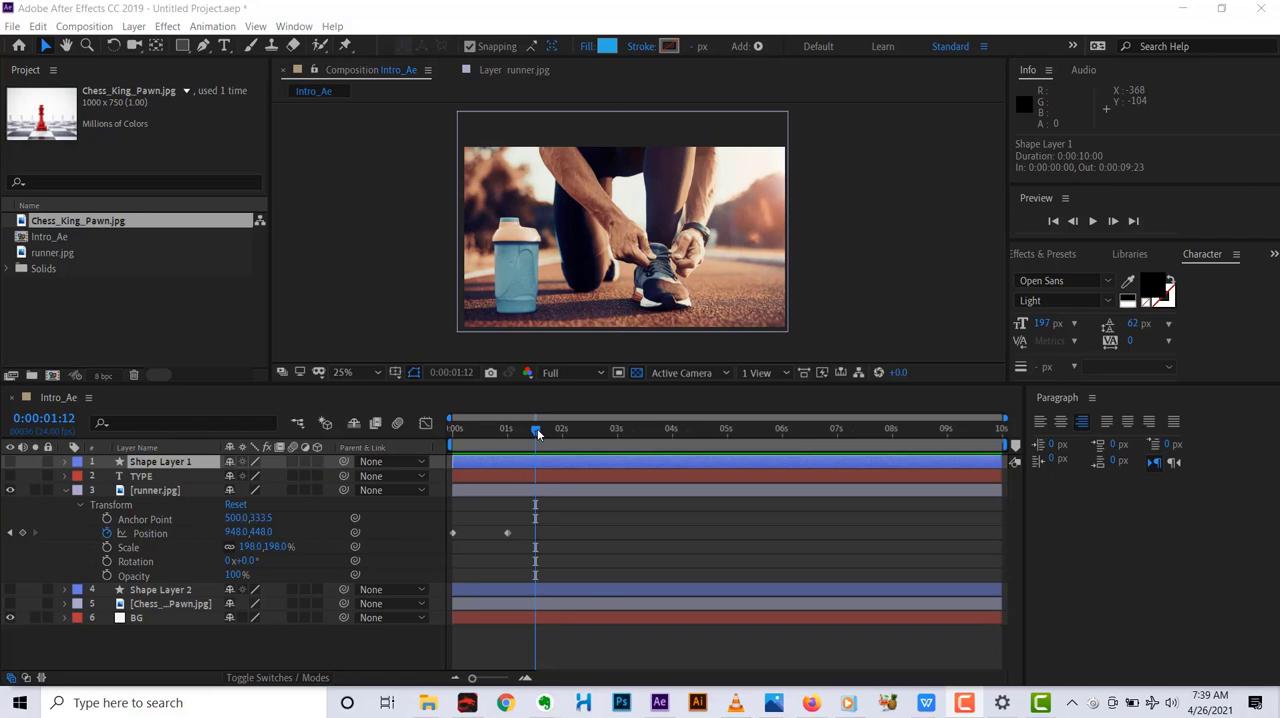
# Scrub from the start of the timeline to about one second to review the slide-in animation of runner.jpg.
pyautogui.moveTo(537, 428); pyautogui.dragTo(456, 423)
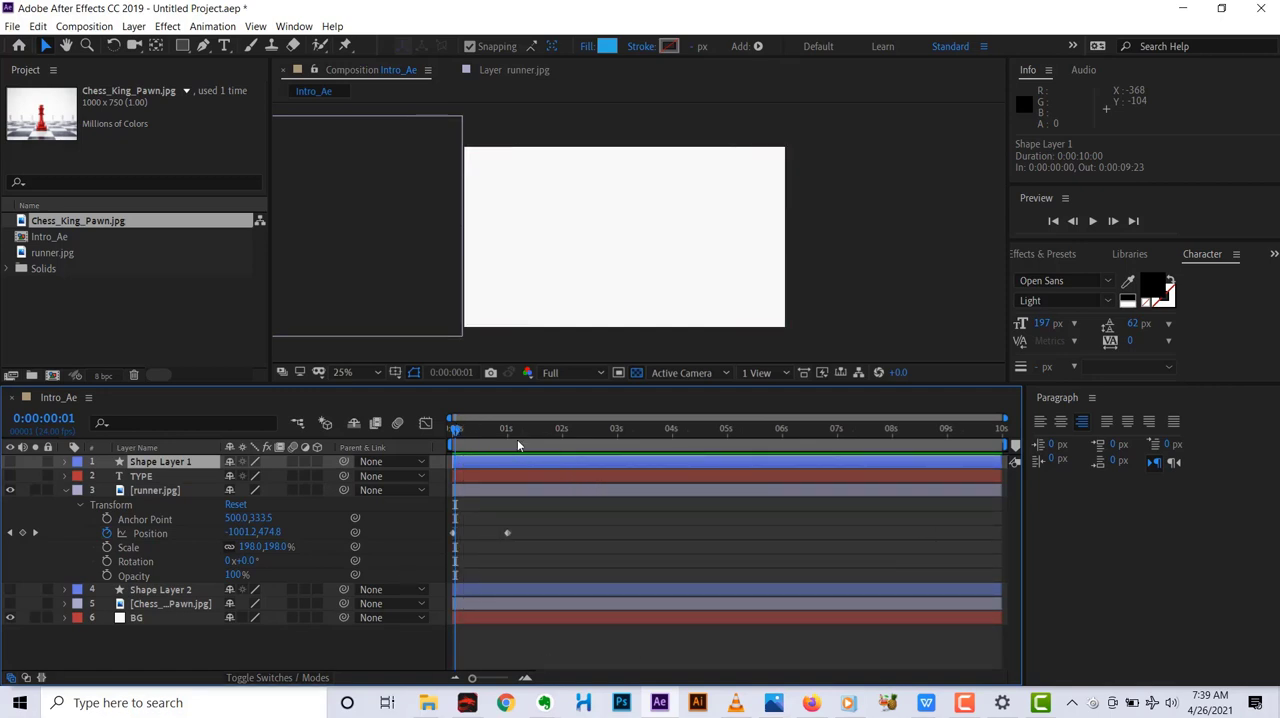
pyautogui.moveTo(456, 433); pyautogui.dragTo(452, 431)
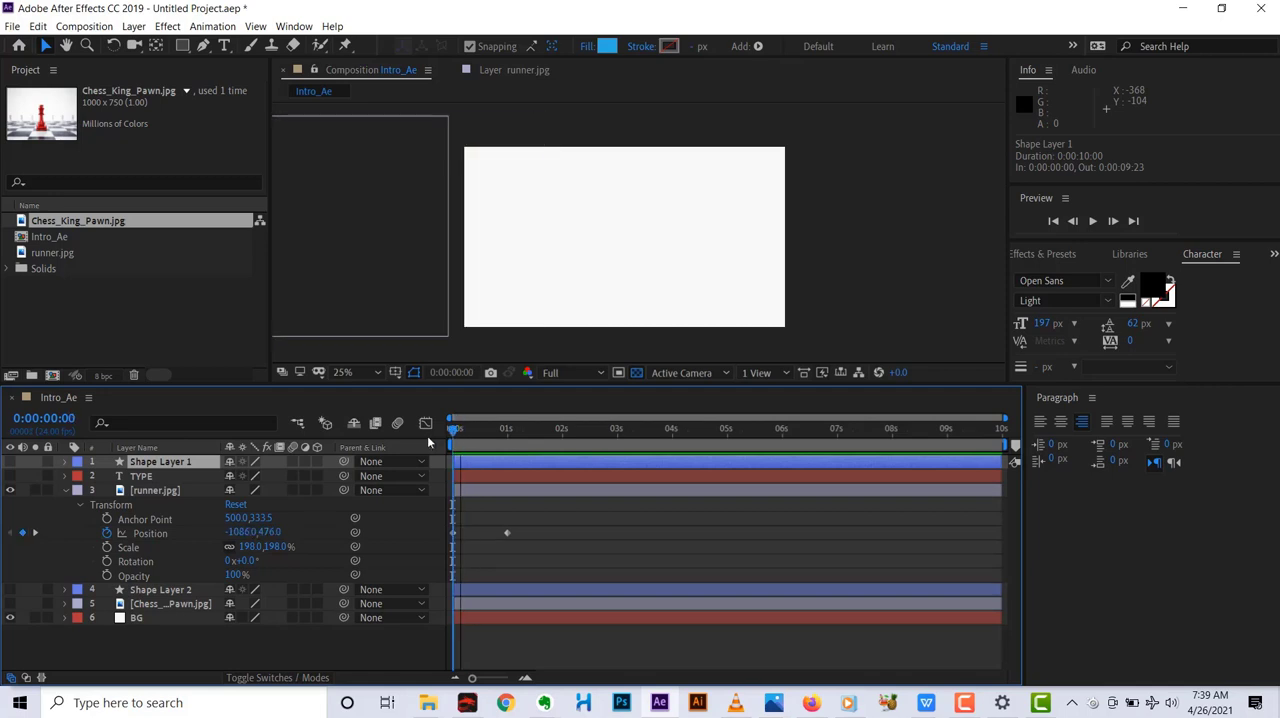
pyautogui.moveTo(454, 434); pyautogui.dragTo(507, 428)
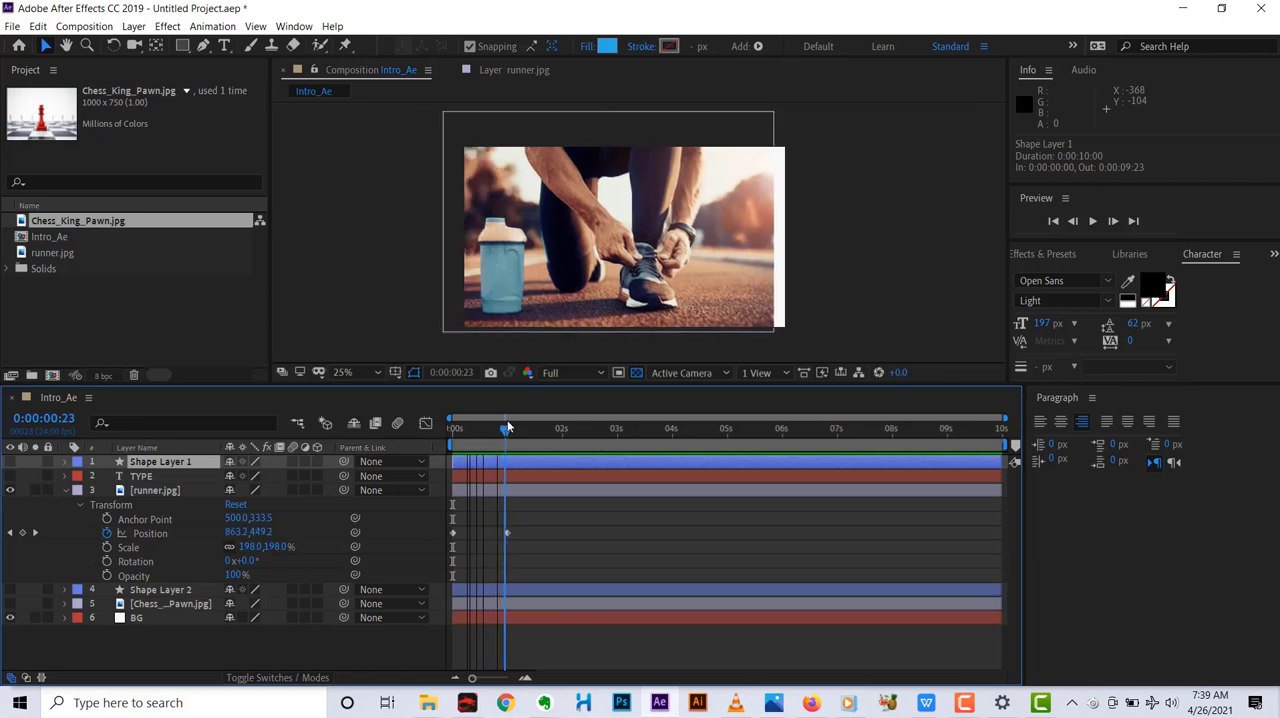
# Make Shape Layer 1 visible and, at 0:00:01:14, move its blue square to the frame's left edge at about 290, 712.6.
pyautogui.click(11, 463)
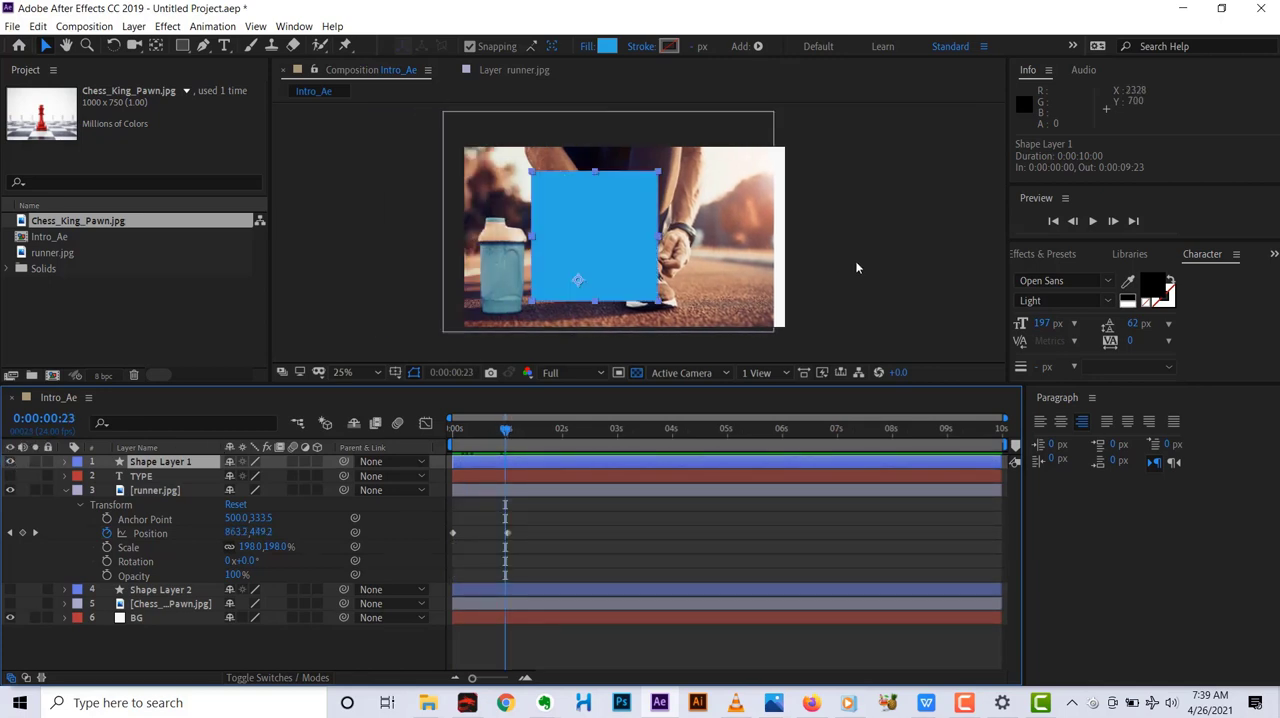
pyautogui.moveTo(600, 252); pyautogui.dragTo(727, 235)
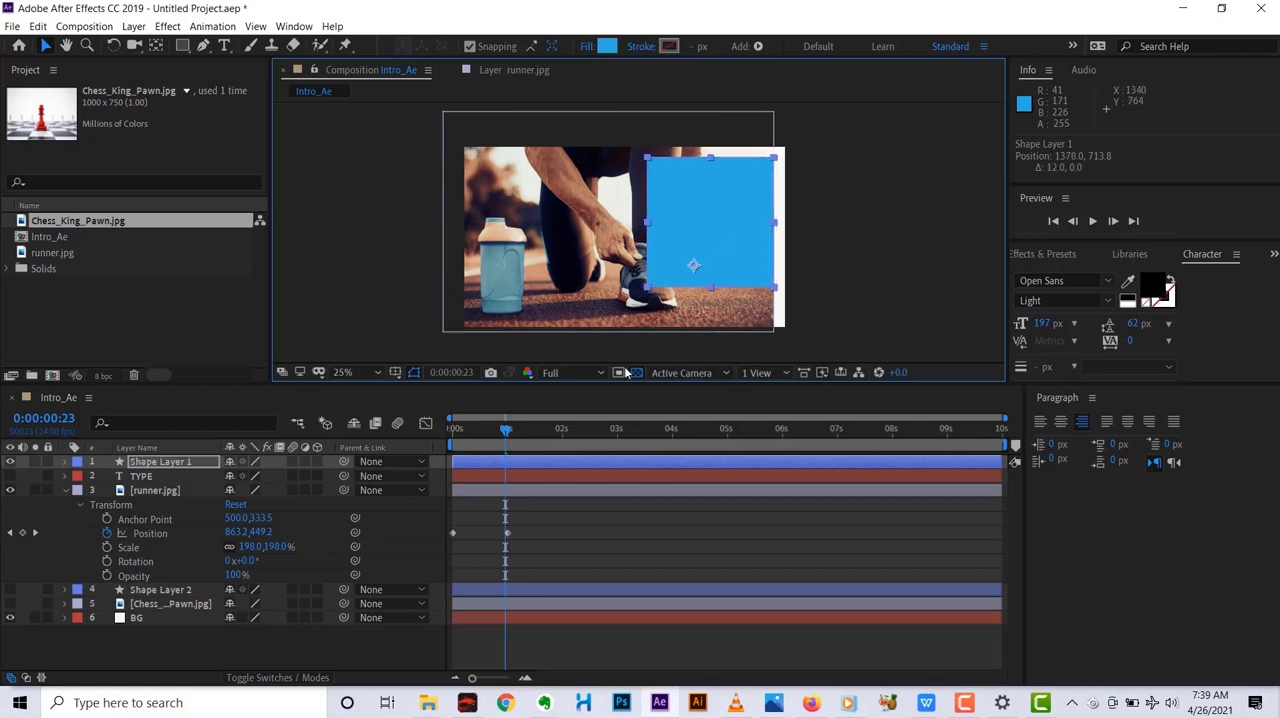
pyautogui.press('s')
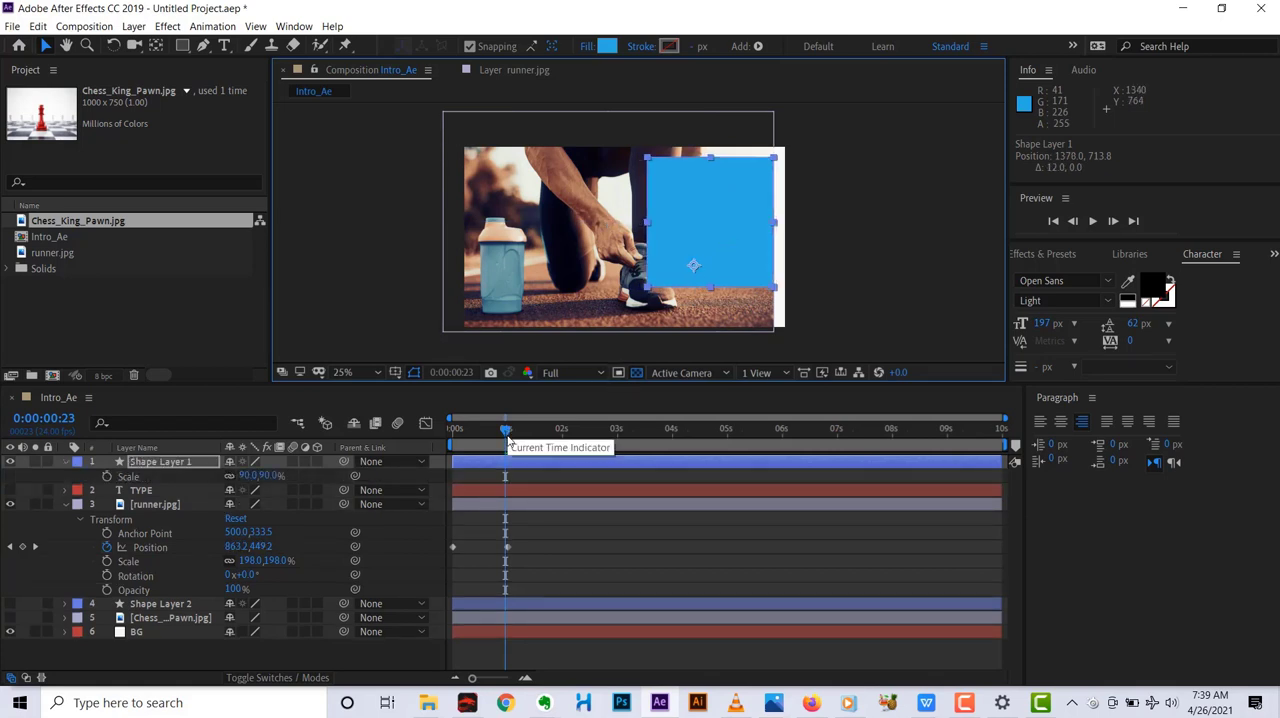
pyautogui.moveTo(730, 255); pyautogui.dragTo(736, 254)
pyautogui.moveTo(507, 430); pyautogui.dragTo(539, 428)
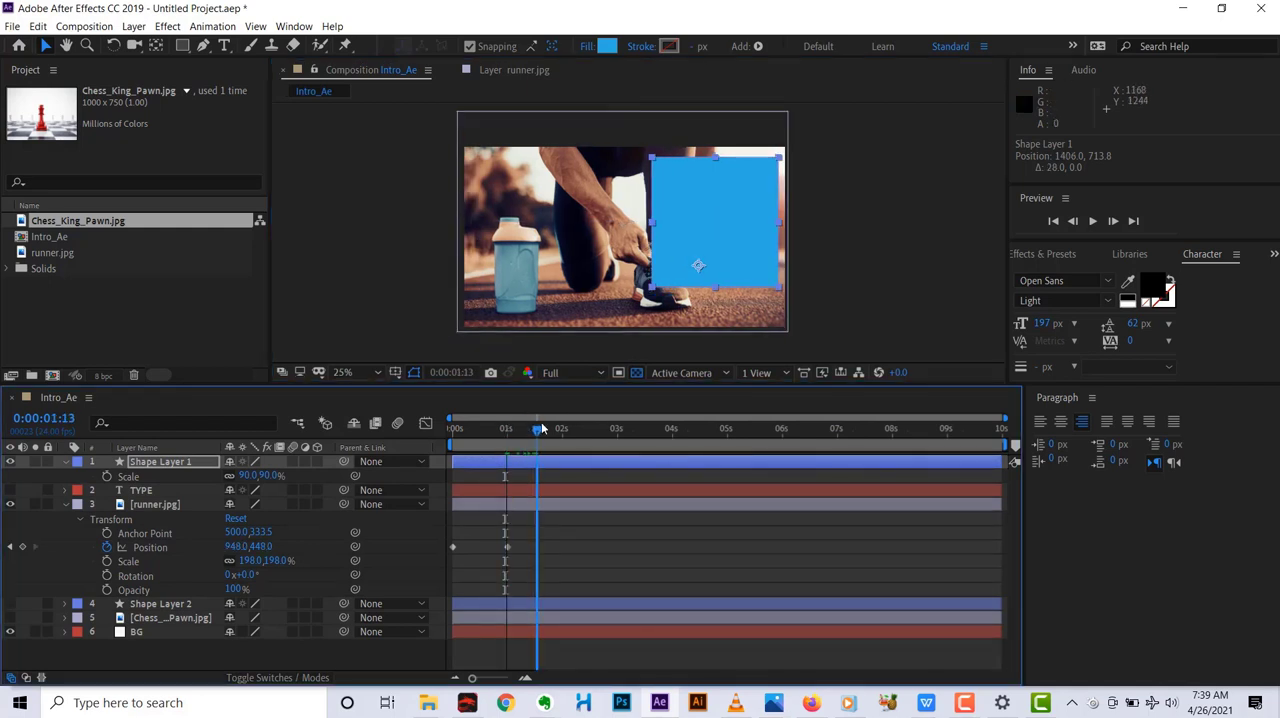
pyautogui.moveTo(735, 228); pyautogui.dragTo(554, 220)
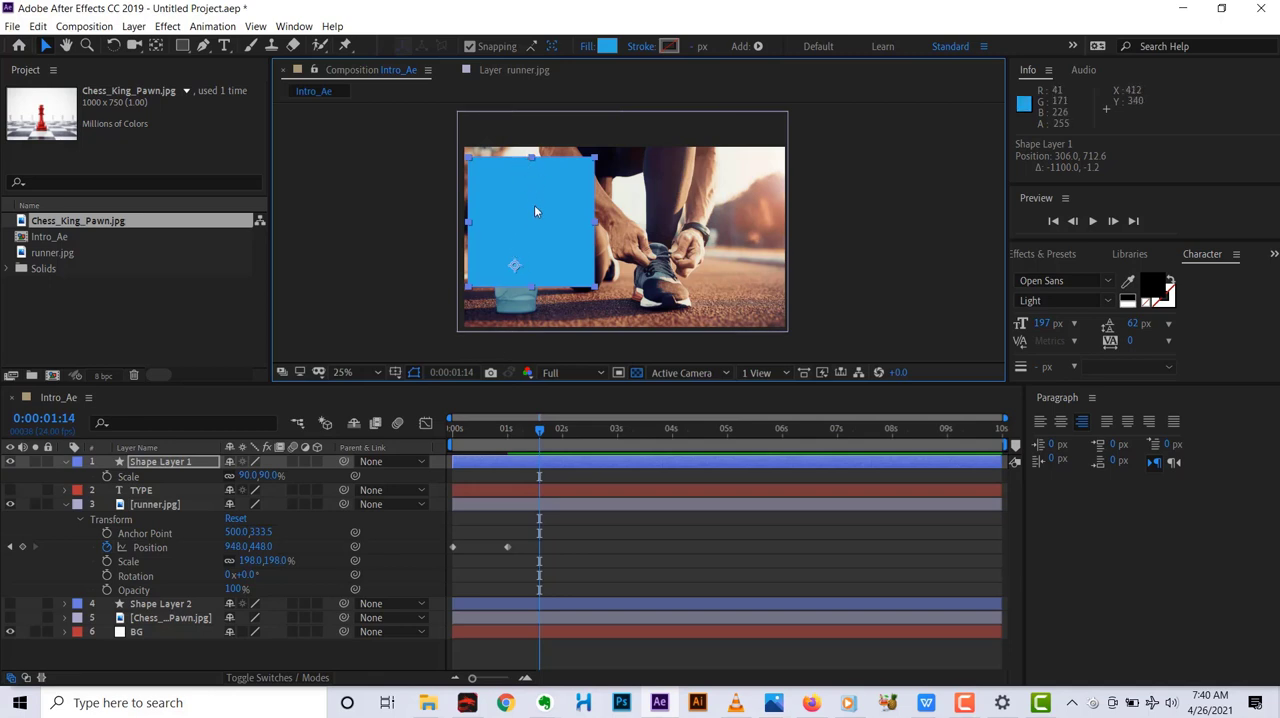
pyautogui.moveTo(537, 216); pyautogui.dragTo(540, 216)
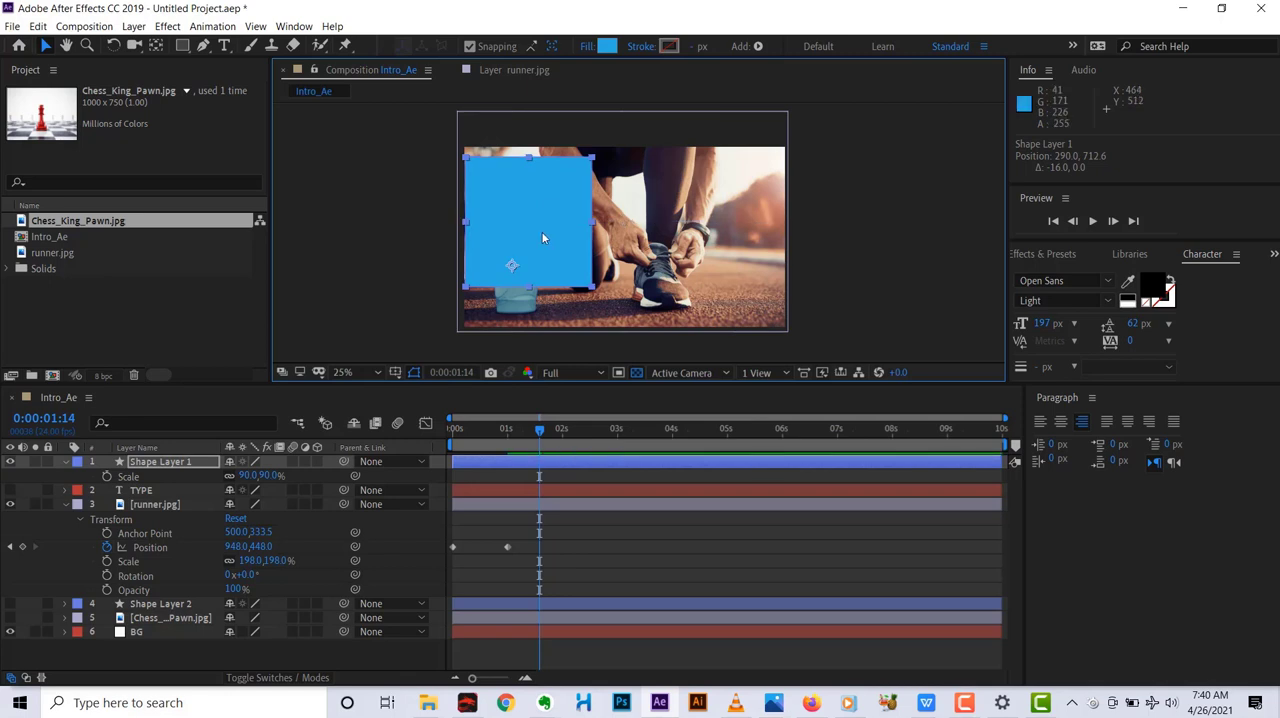
# Try scaling Shape Layer 1 to 103% with its proportions constrained, and undo the change.
pyautogui.click(200, 461)
pyautogui.press('s')
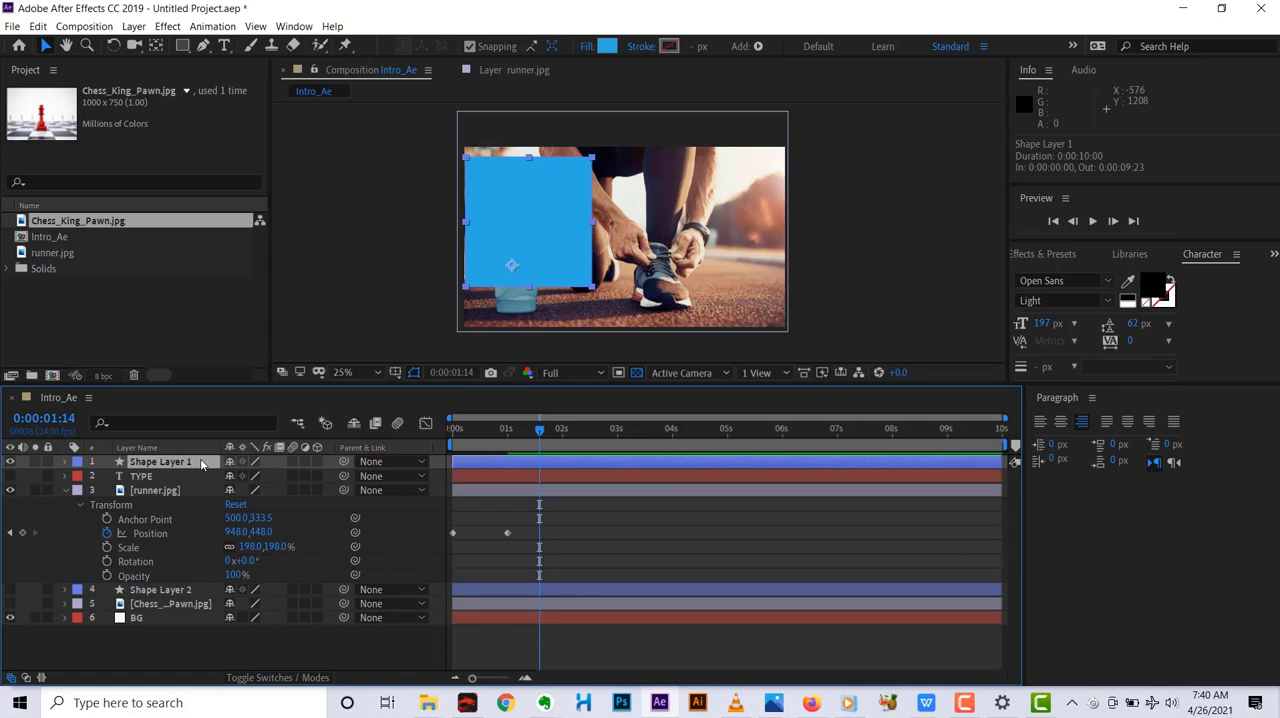
pyautogui.press('s')
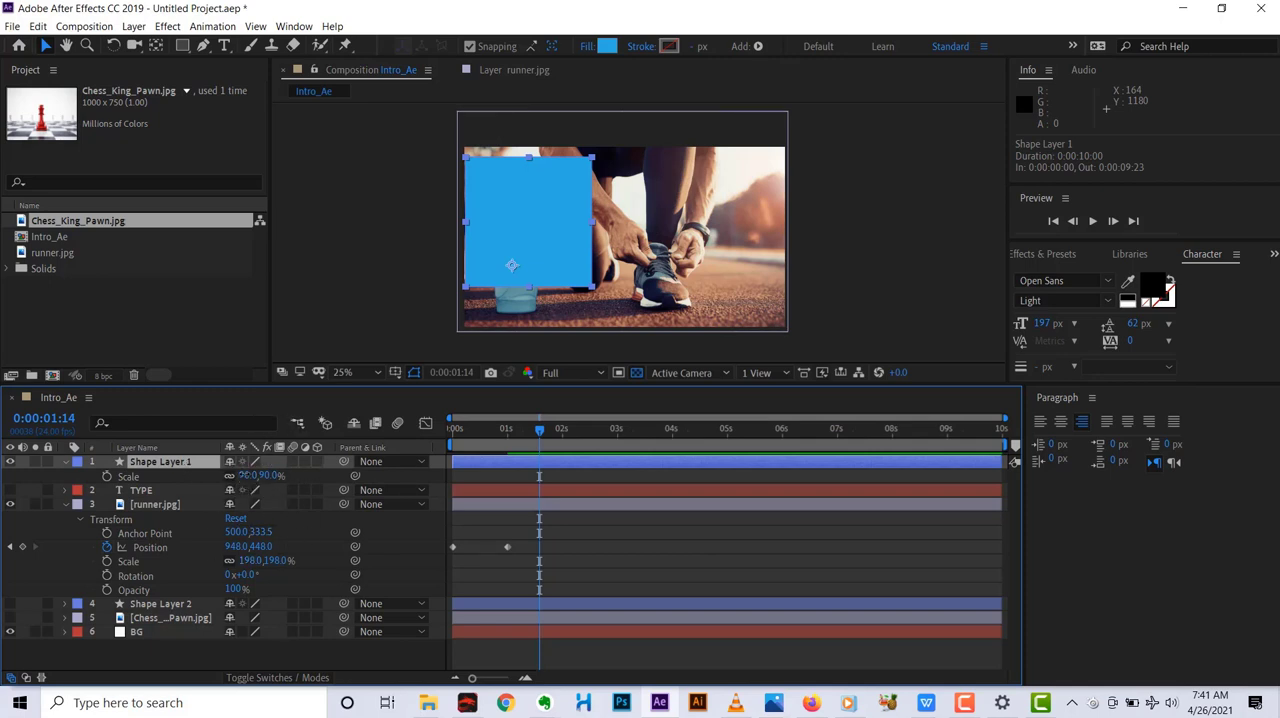
pyautogui.moveTo(242, 475); pyautogui.dragTo(254, 476)
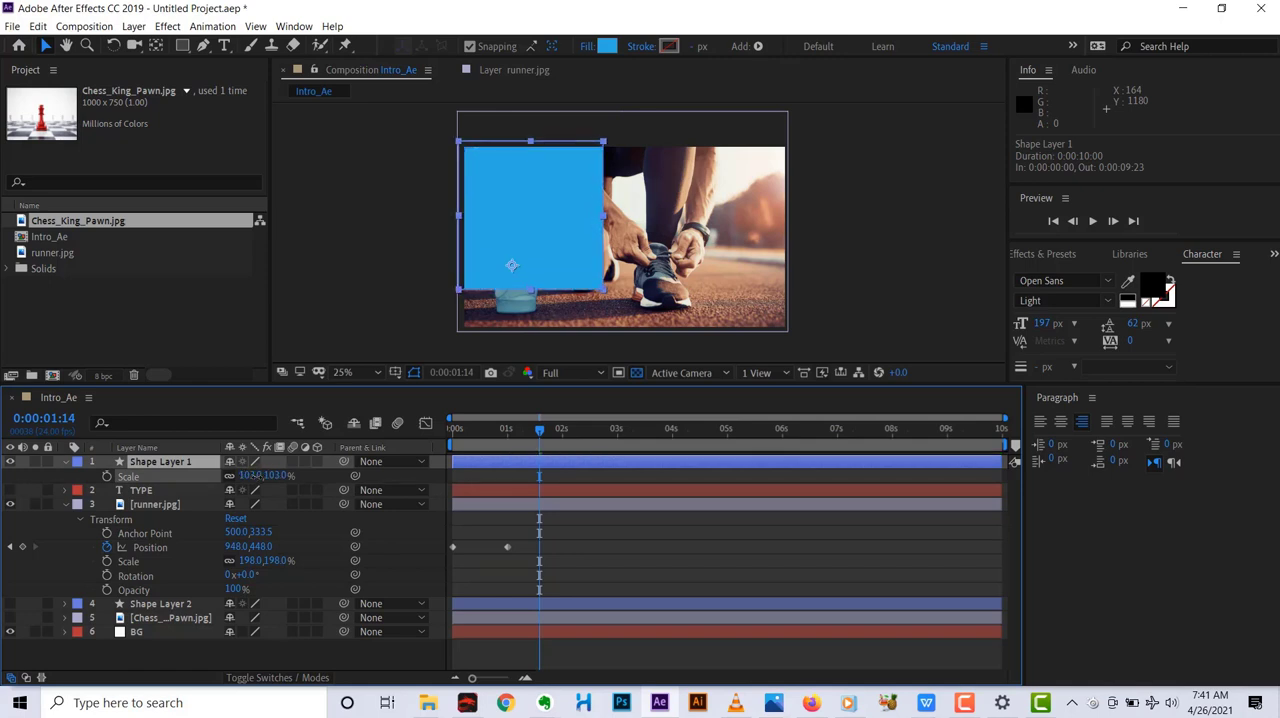
pyautogui.click(251, 476)
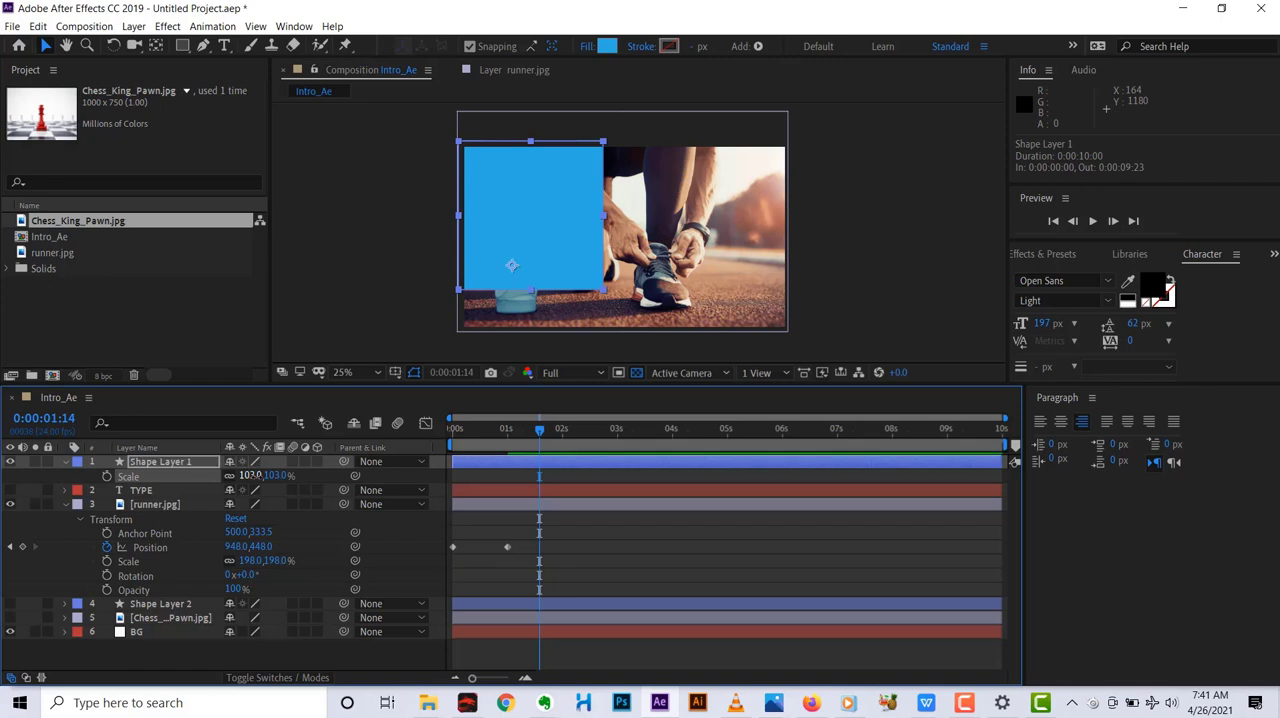
pyautogui.hotkey('ctrl', 'z')
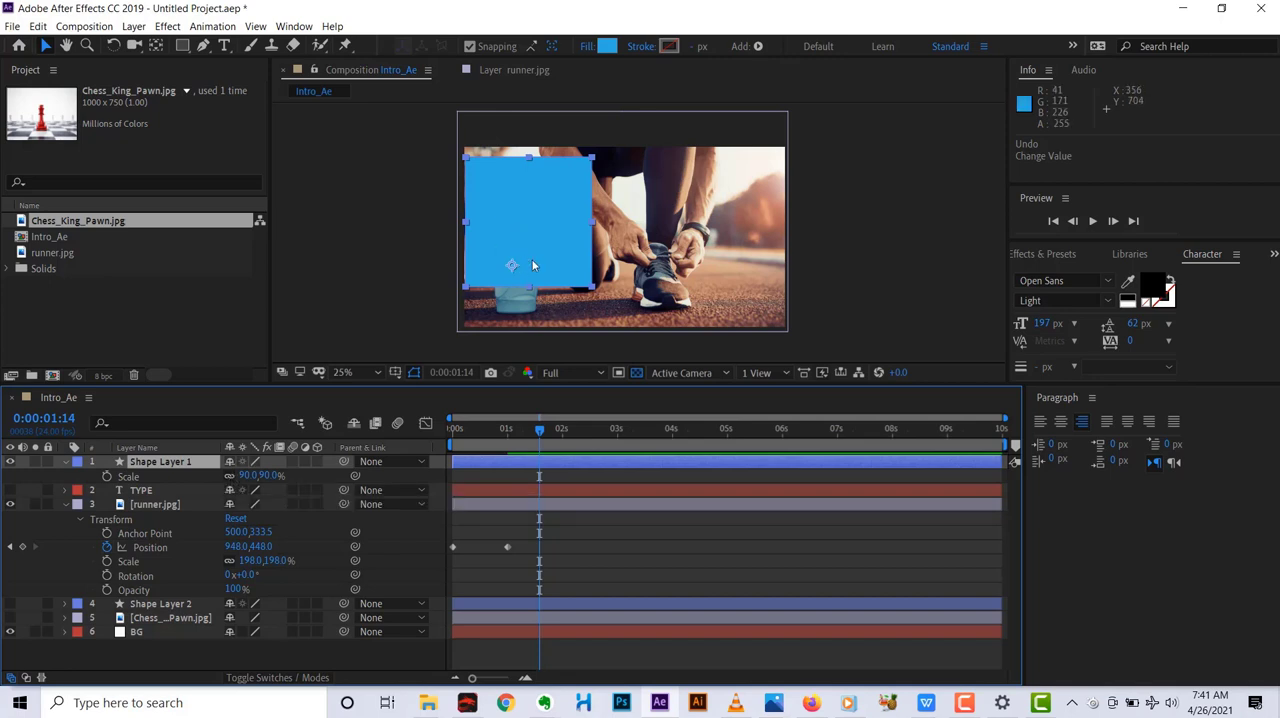
# Unlink the scale proportions of Shape Layer 1 and stretch only its vertical scale to 124%.
pyautogui.click(229, 476)
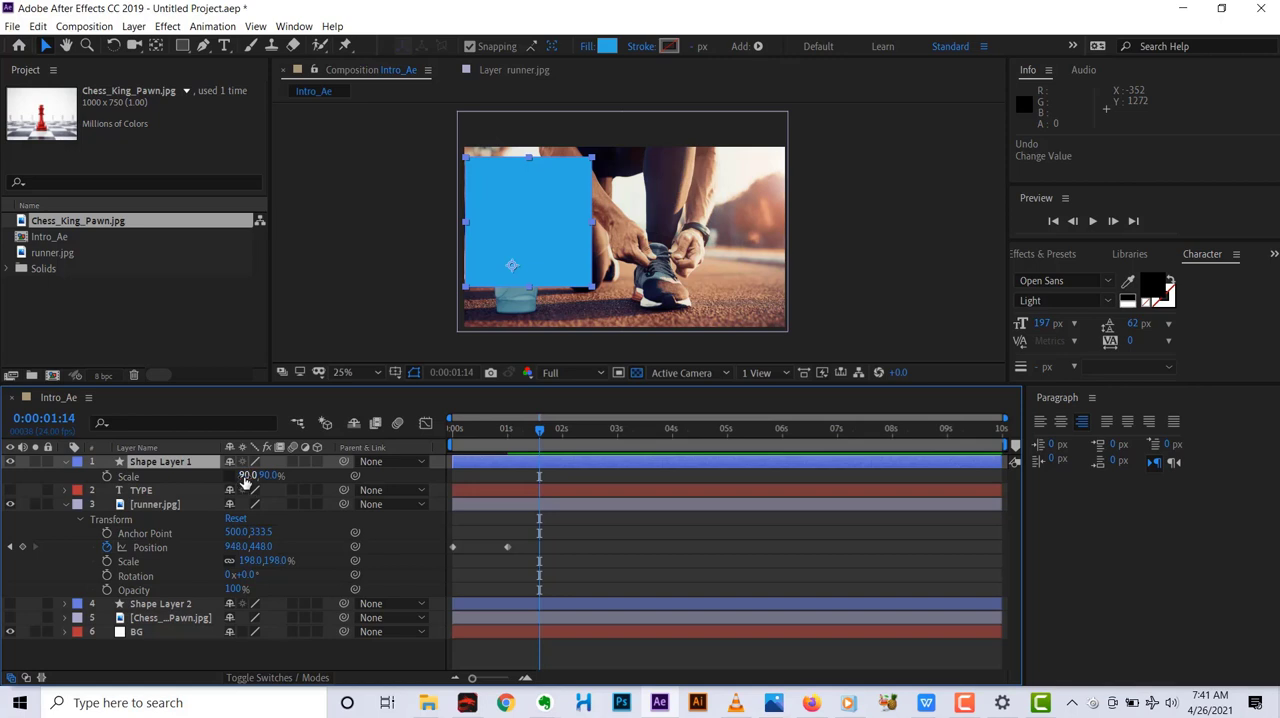
pyautogui.moveTo(246, 476); pyautogui.dragTo(254, 476)
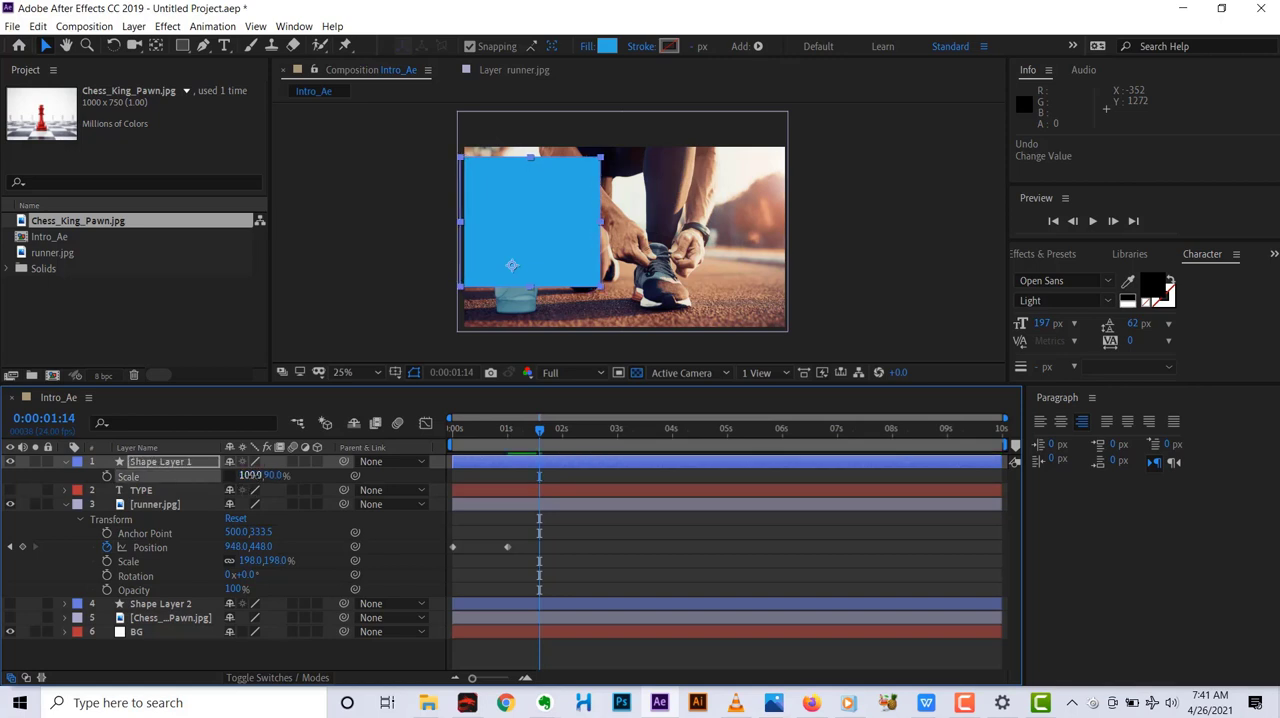
pyautogui.press('ctrl')
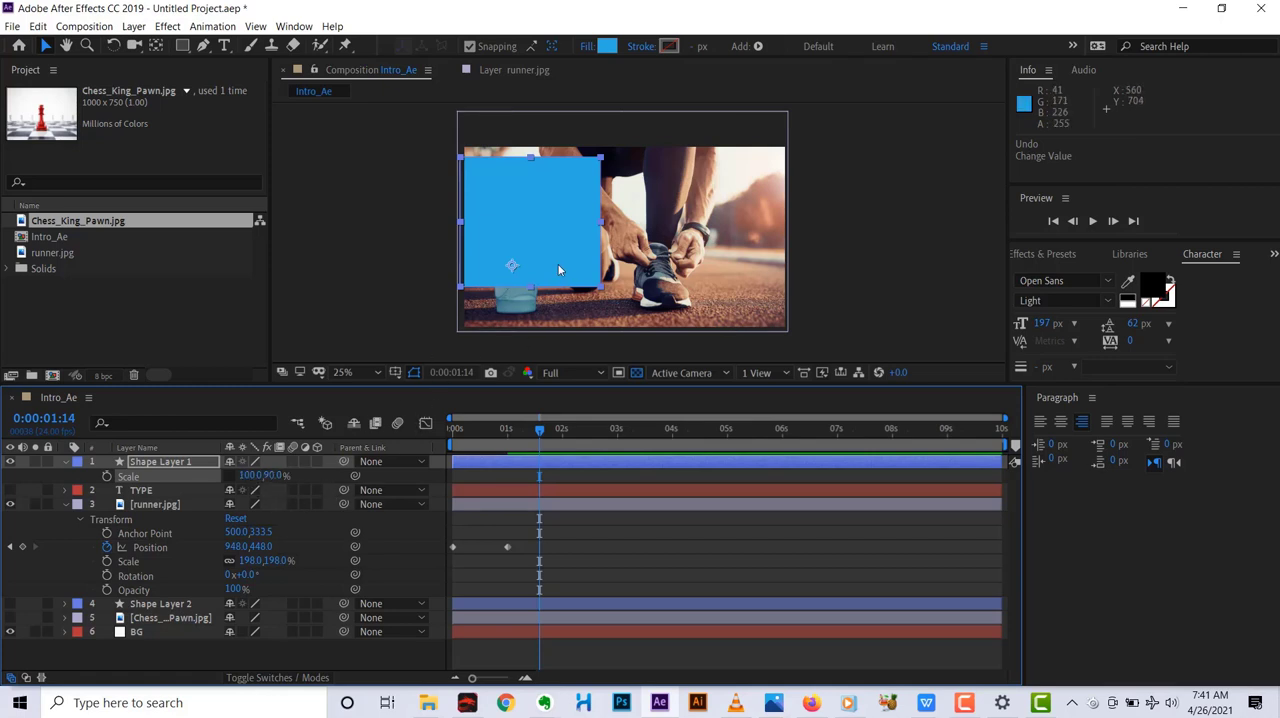
pyautogui.hotkey('ctrl', 'z')
pyautogui.moveTo(270, 477); pyautogui.dragTo(298, 474)
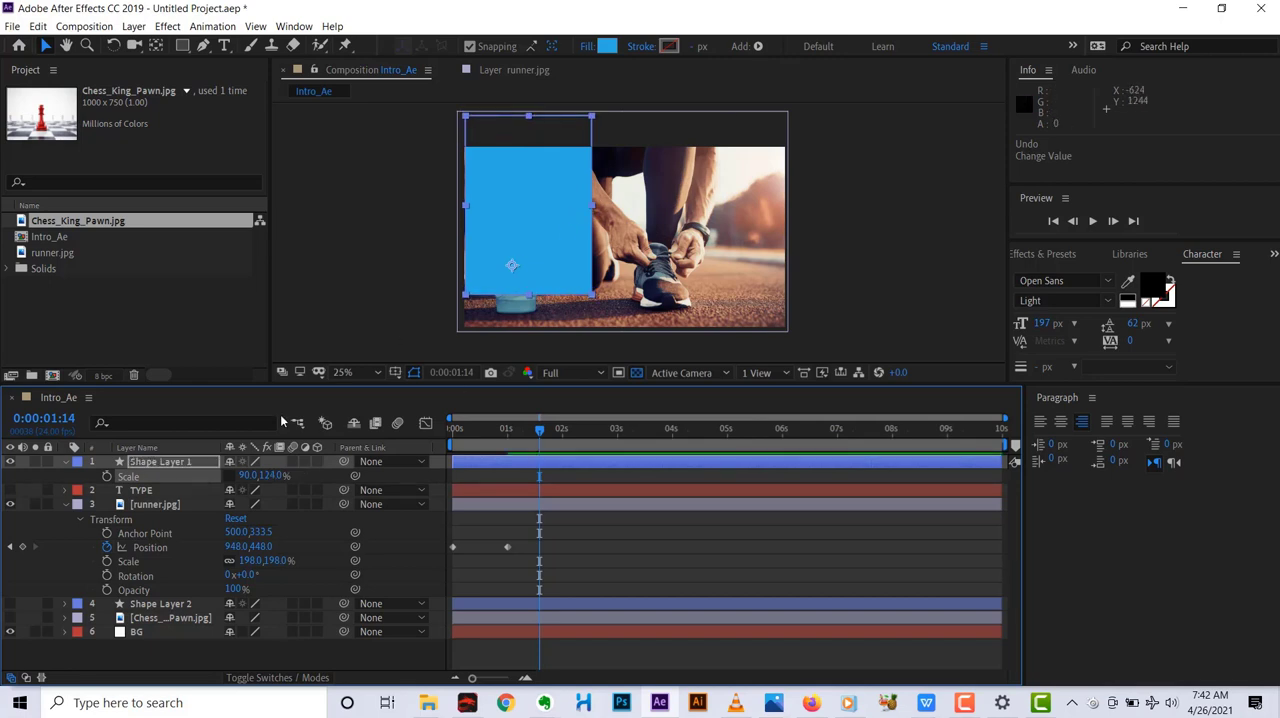
# Nudge the blue shape down to about 290, 900.6 so its top edge aligns with the frame's top edge.
pyautogui.click(184, 467)
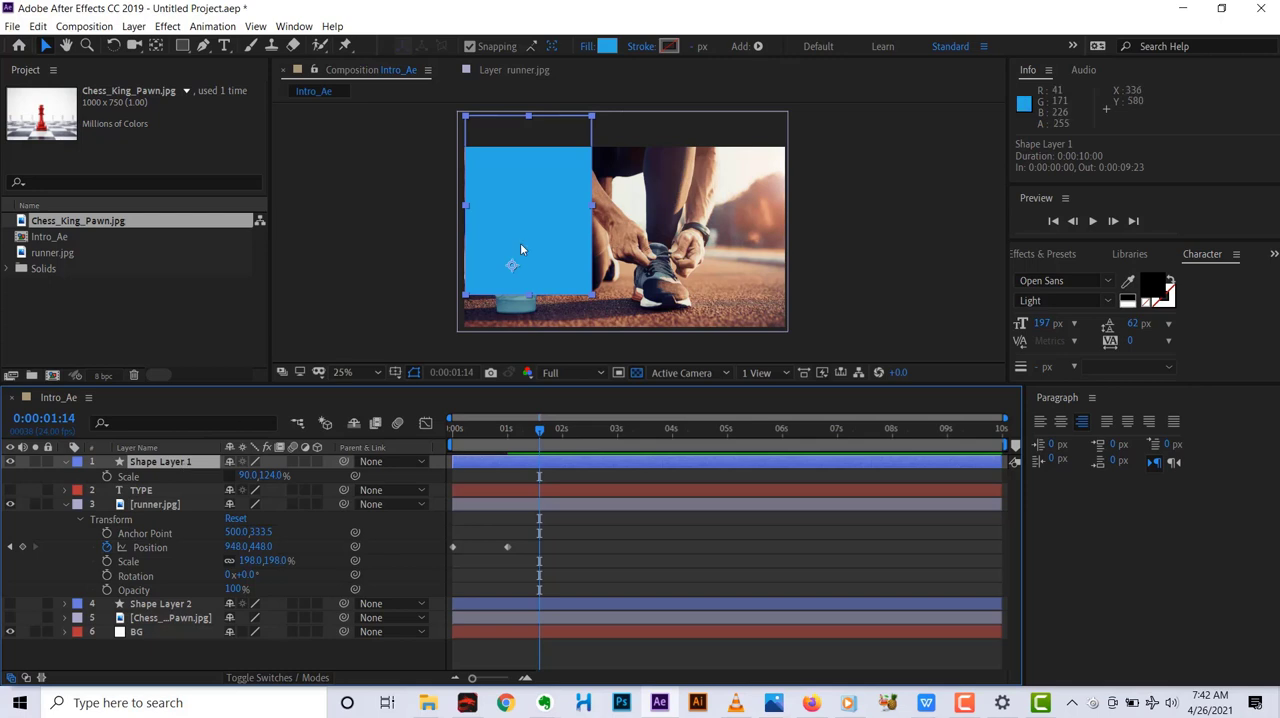
pyautogui.press('Down')
pyautogui.press('Down')
pyautogui.press('Down')
pyautogui.press('Down')
pyautogui.press('Down')
pyautogui.press('Down')
pyautogui.press('Down')
pyautogui.press('Down')
pyautogui.press('Down')
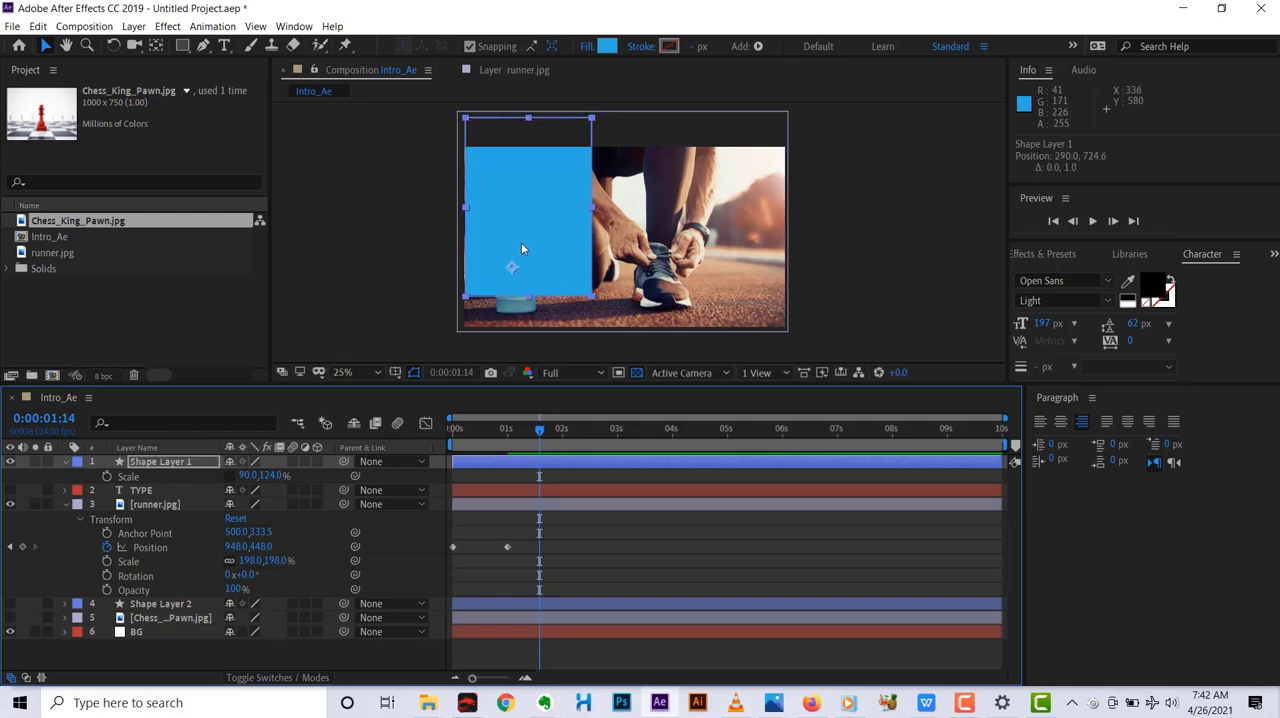
pyautogui.press('Down')
pyautogui.press('Down')
pyautogui.press('Down')
pyautogui.press('Down')
pyautogui.press('Down')
pyautogui.press('Down')
pyautogui.press('Down')
pyautogui.press('Down')
pyautogui.press('Down')
pyautogui.press('Down')
pyautogui.press('Down')
pyautogui.press('Down')
pyautogui.press('Down')
pyautogui.press('Down')
pyautogui.press('Down')
pyautogui.press('Down')
pyautogui.press('Down')
pyautogui.press('Down')
pyautogui.press('Down')
pyautogui.press('Down')
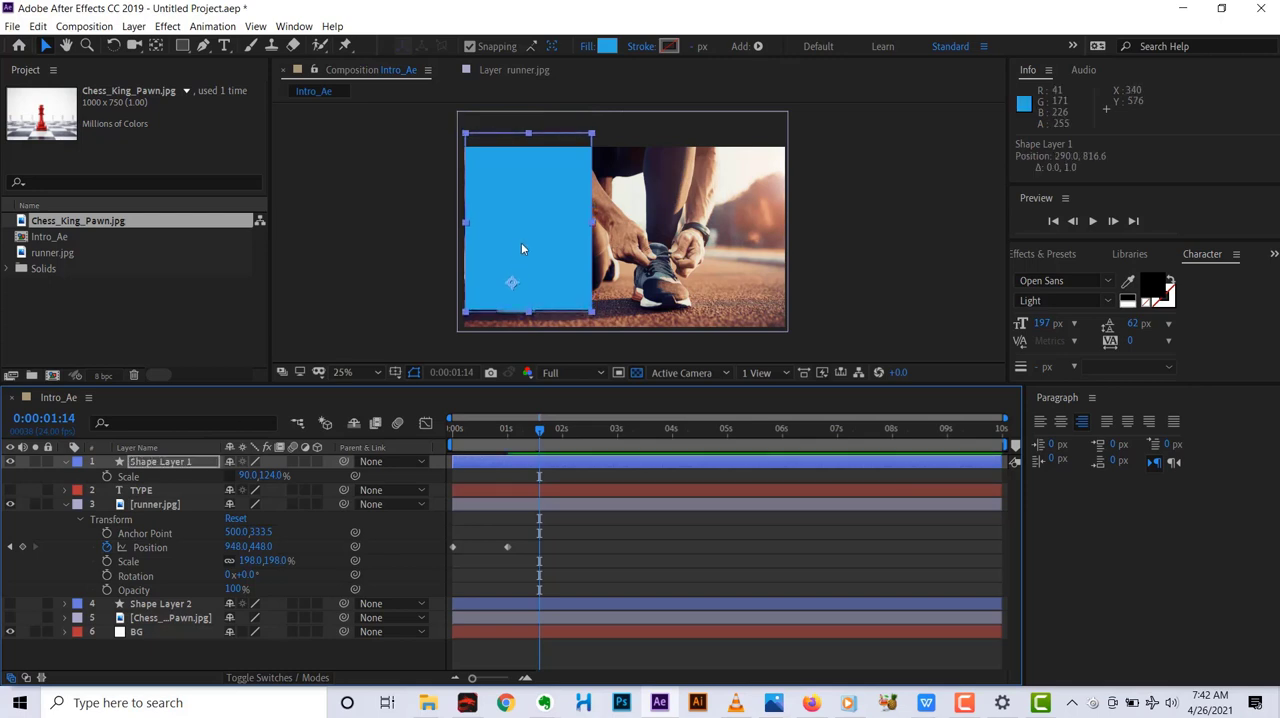
pyautogui.press('Down')
pyautogui.press('Down')
pyautogui.press('Down')
pyautogui.press('Down')
pyautogui.press('Down')
pyautogui.press('Down')
pyautogui.press('Down')
pyautogui.press('Down')
pyautogui.press('Down')
pyautogui.press('Down')
pyautogui.press('Down')
pyautogui.press('Down')
pyautogui.press('Down')
pyautogui.press('Down')
pyautogui.press('Down')
pyautogui.press('Down')
pyautogui.press('Down')
pyautogui.press('Down')
pyautogui.press('Down')
pyautogui.press('Down')
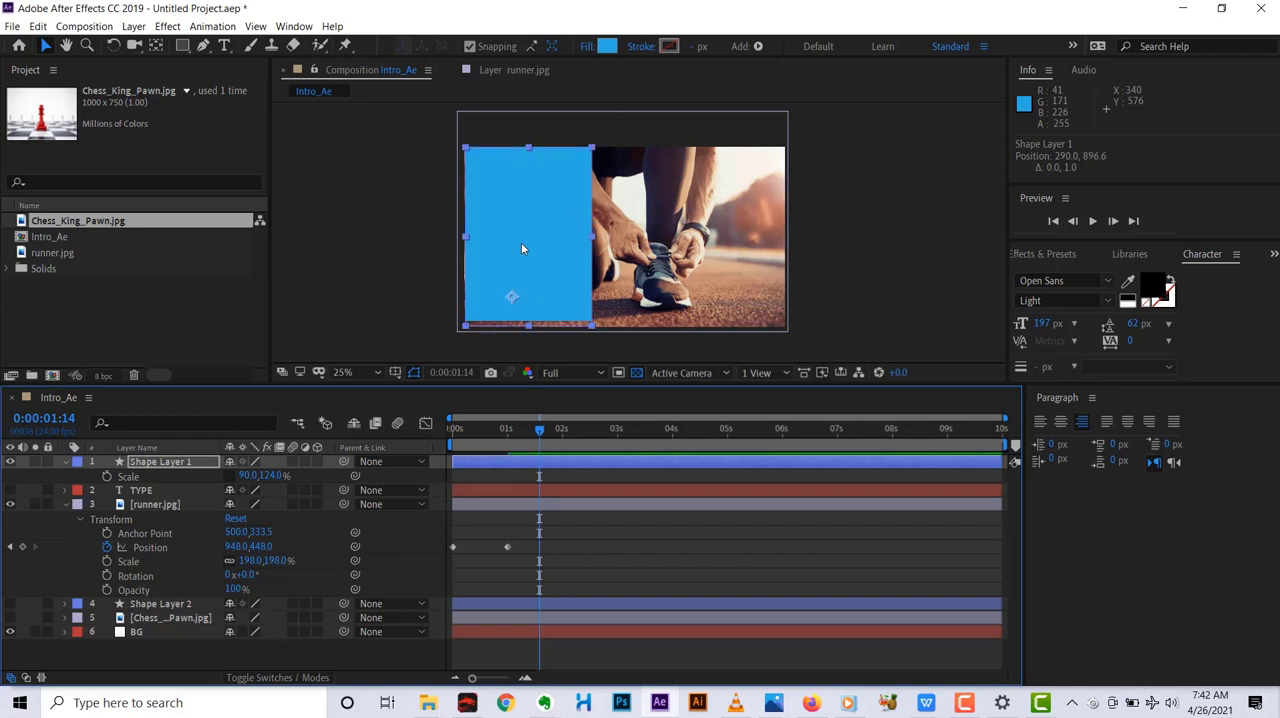
pyautogui.press('Down')
pyautogui.press('Down')
pyautogui.press('Down')
pyautogui.press('Down')
pyautogui.press('Up')
pyautogui.press('Up')
pyautogui.press('Up')
pyautogui.press('Up')
pyautogui.press('Up')
pyautogui.press('Up')
pyautogui.press('Up')
pyautogui.press('Up')
pyautogui.press('Up')
pyautogui.press('Up')
pyautogui.press('Up')
pyautogui.press('Up')
pyautogui.press('Up')
pyautogui.press('Up')
pyautogui.press('Up')
pyautogui.press('Up')
# Set the vertical scale of Shape Layer 1 to 128% and nudge it to about 278, 916.6 to cover the frame's left side.
pyautogui.click(268, 475)
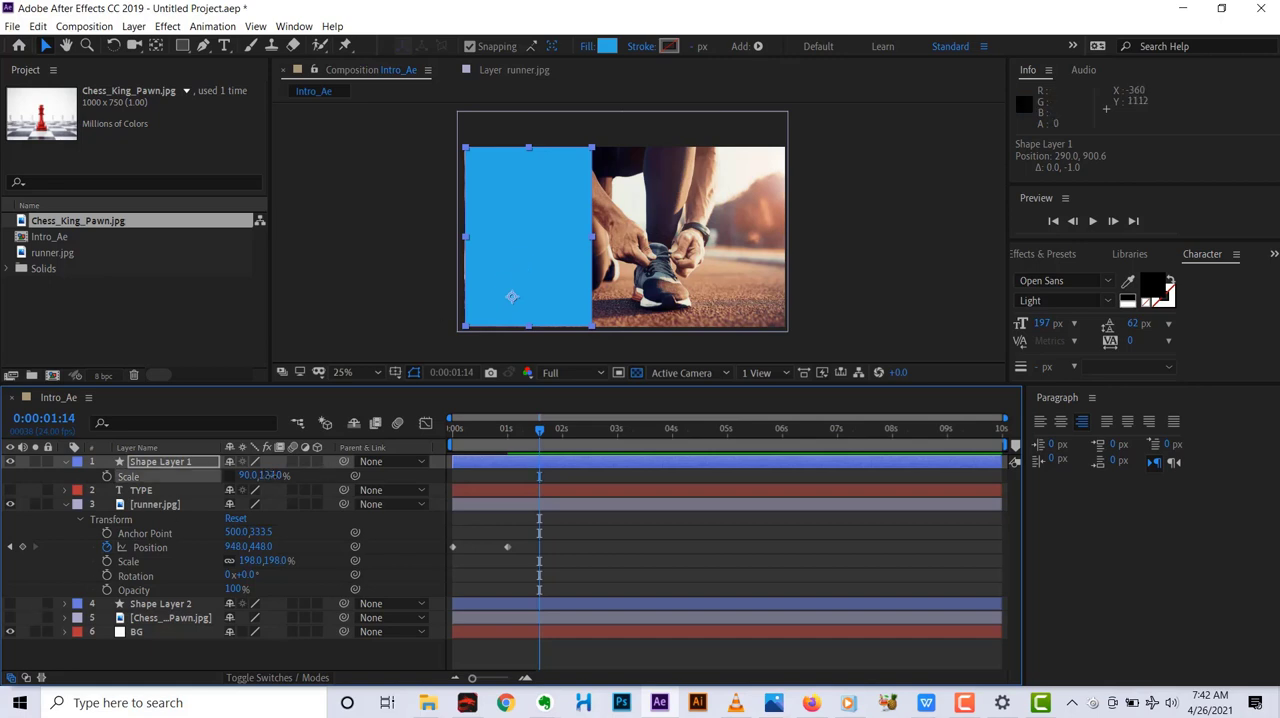
pyautogui.moveTo(272, 476); pyautogui.dragTo(273, 476)
pyautogui.press('Down')
pyautogui.press('Down')
pyautogui.press('Down')
pyautogui.press('Down')
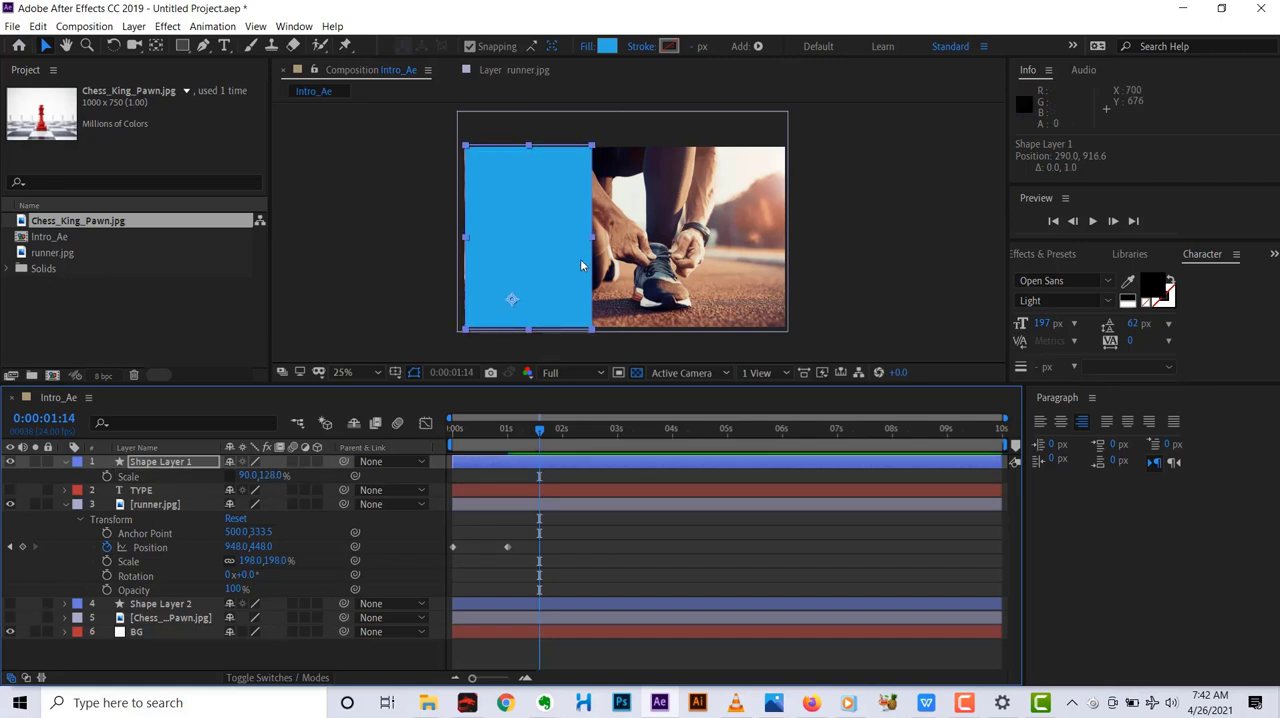
pyautogui.press('Left')
pyautogui.press('Left')
pyautogui.press('Left')
pyautogui.press('Left')
pyautogui.press('Left')
pyautogui.press('Left')
pyautogui.press('Left')
pyautogui.press('Left')
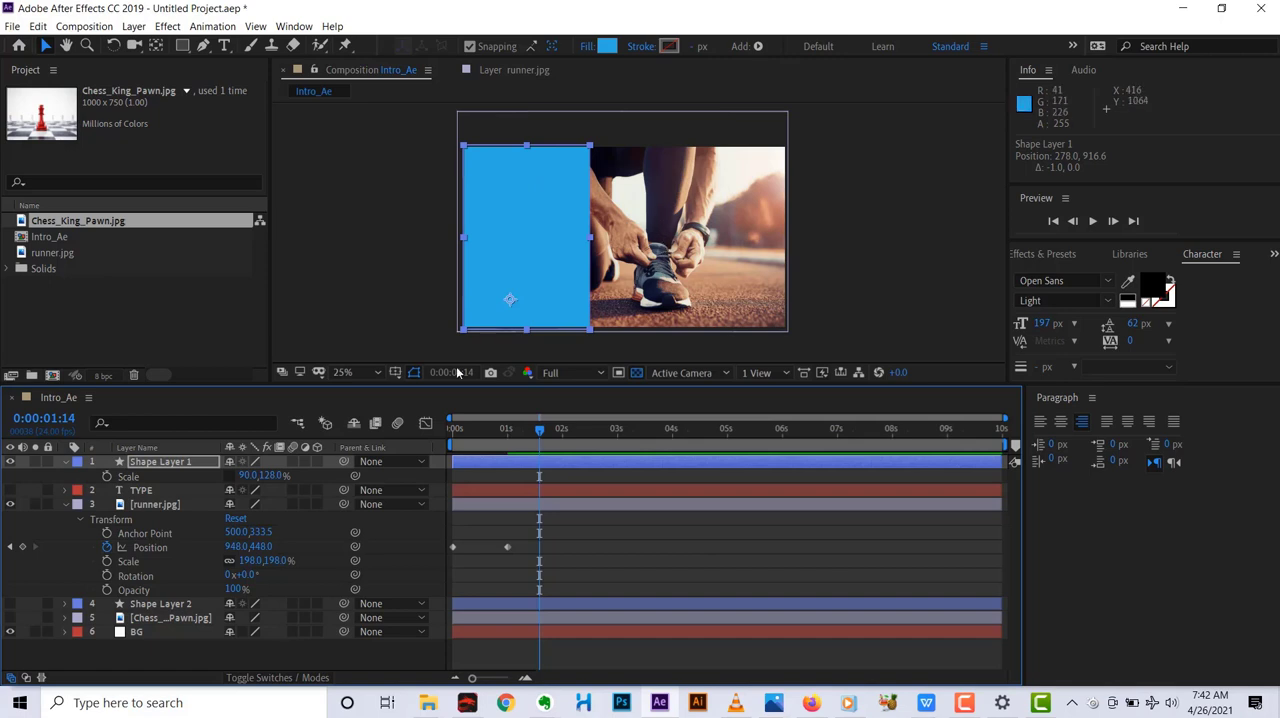
# Expand all transform properties of Shape Layer 1 and collapse those of the runner.jpg layer.
pyautogui.click(179, 465)
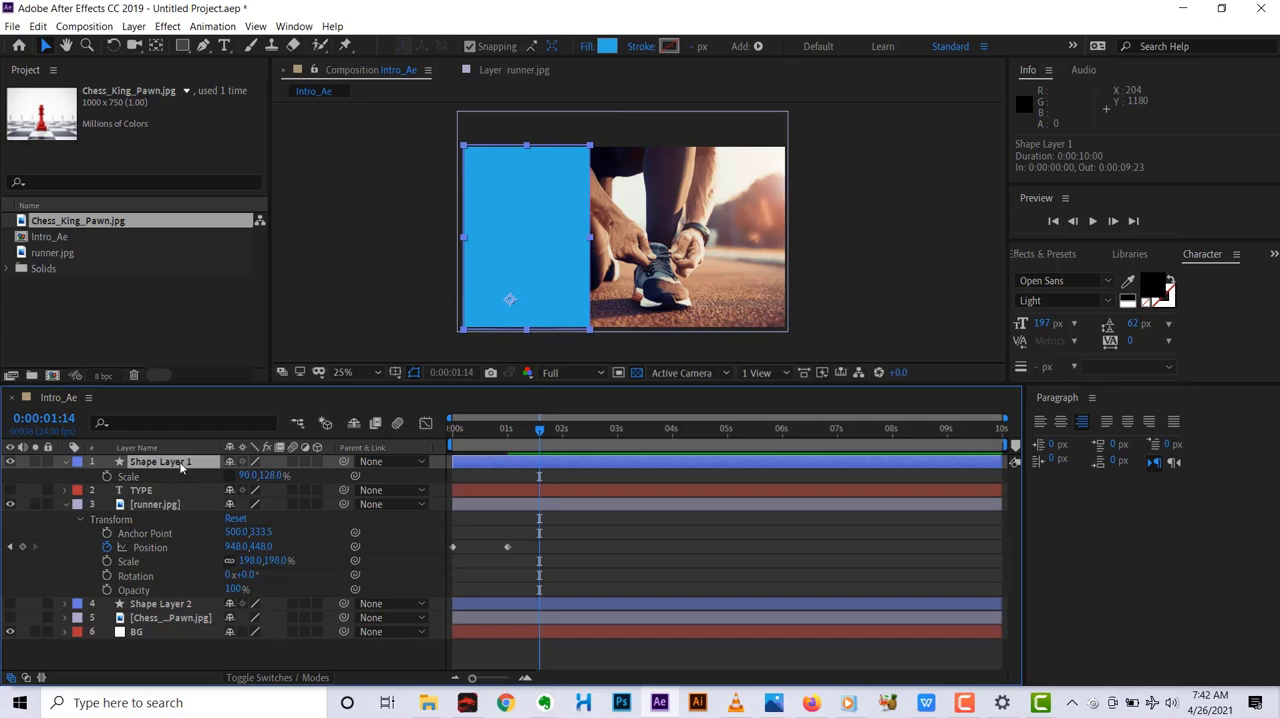
pyautogui.click(70, 465)
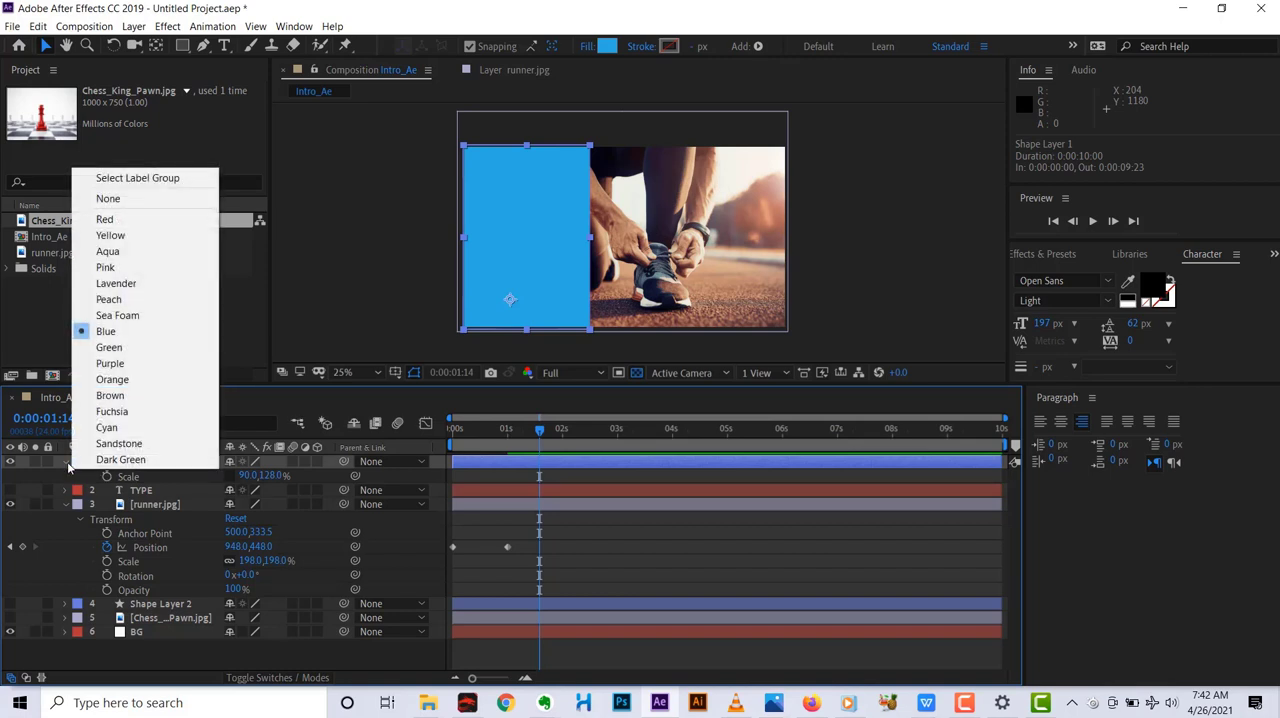
pyautogui.click(68, 466)
pyautogui.click(66, 463)
pyautogui.click(66, 463)
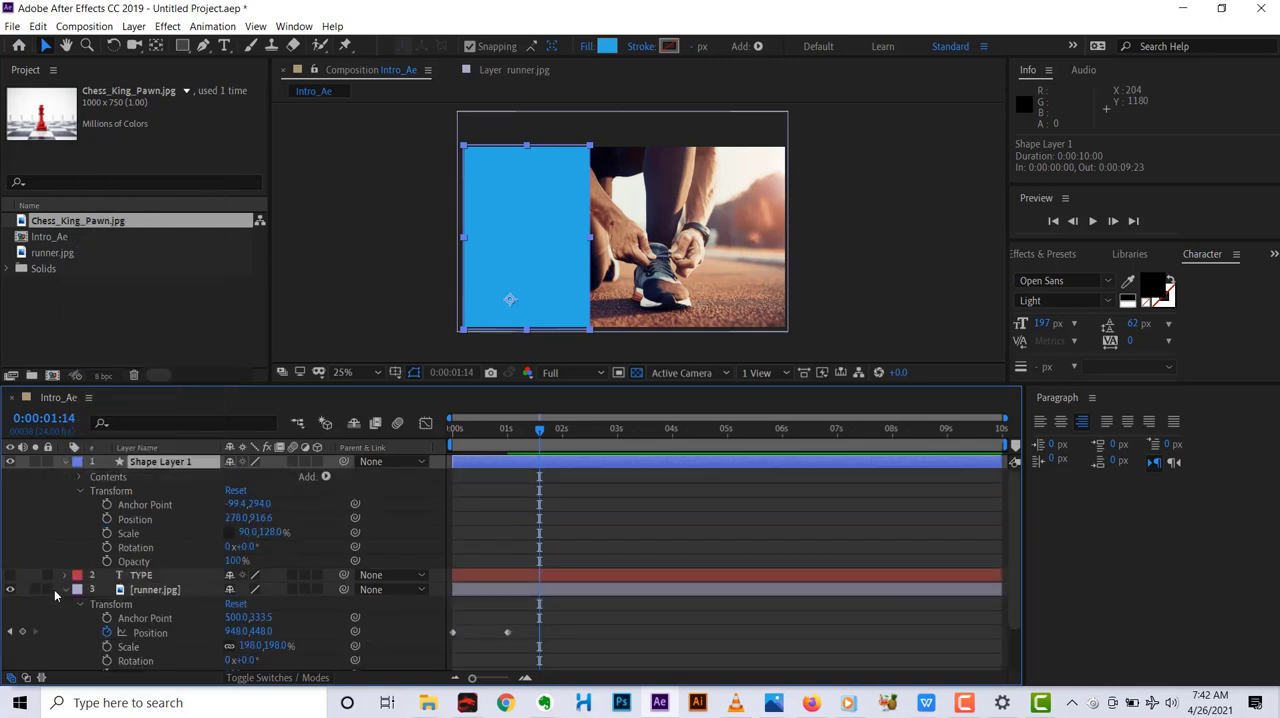
pyautogui.click(64, 589)
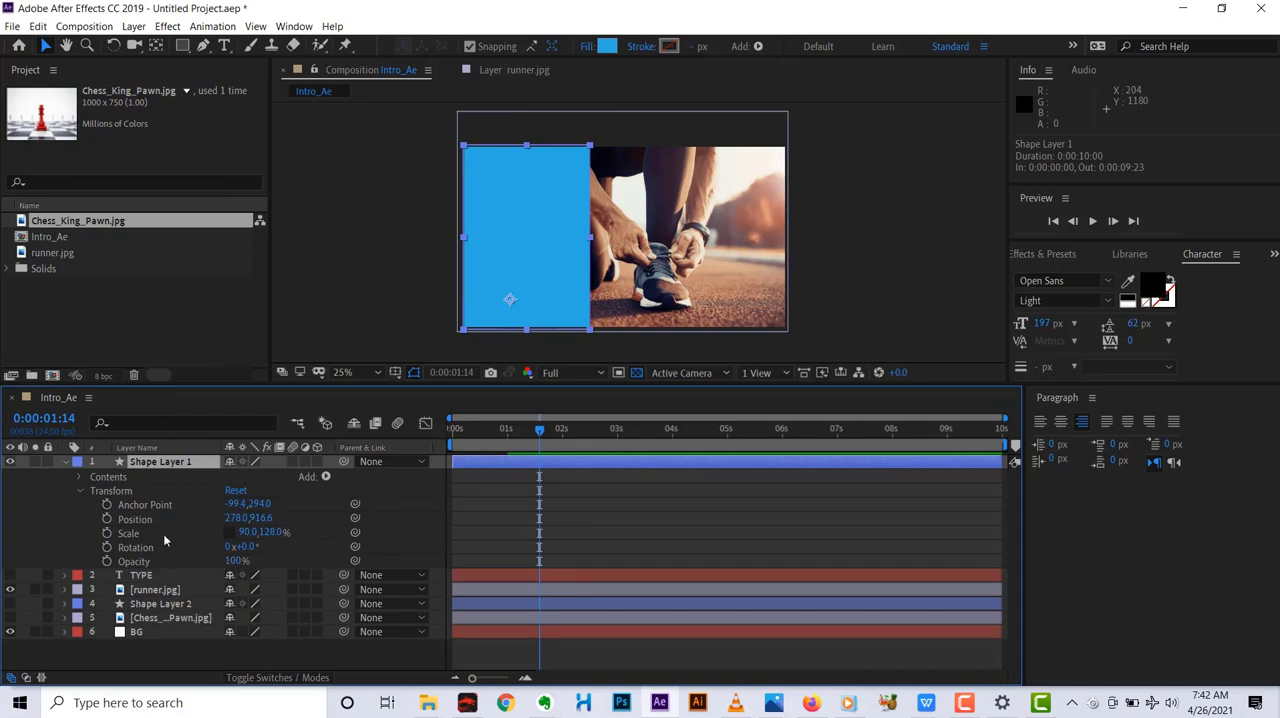
# Isolate the Anchor Point, Scale, Rotation and Opacity of Shape Layer 1 one after another, and expand its full transform properties again.
pyautogui.press('a')
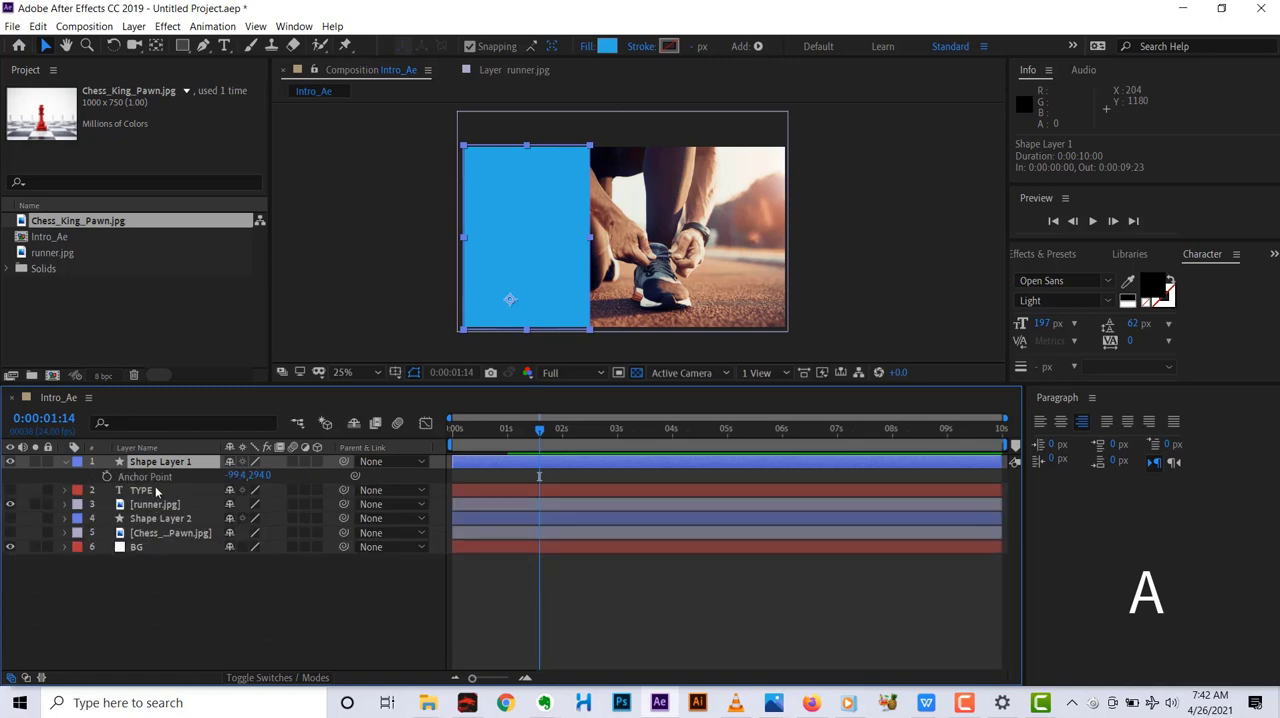
pyautogui.press('s')
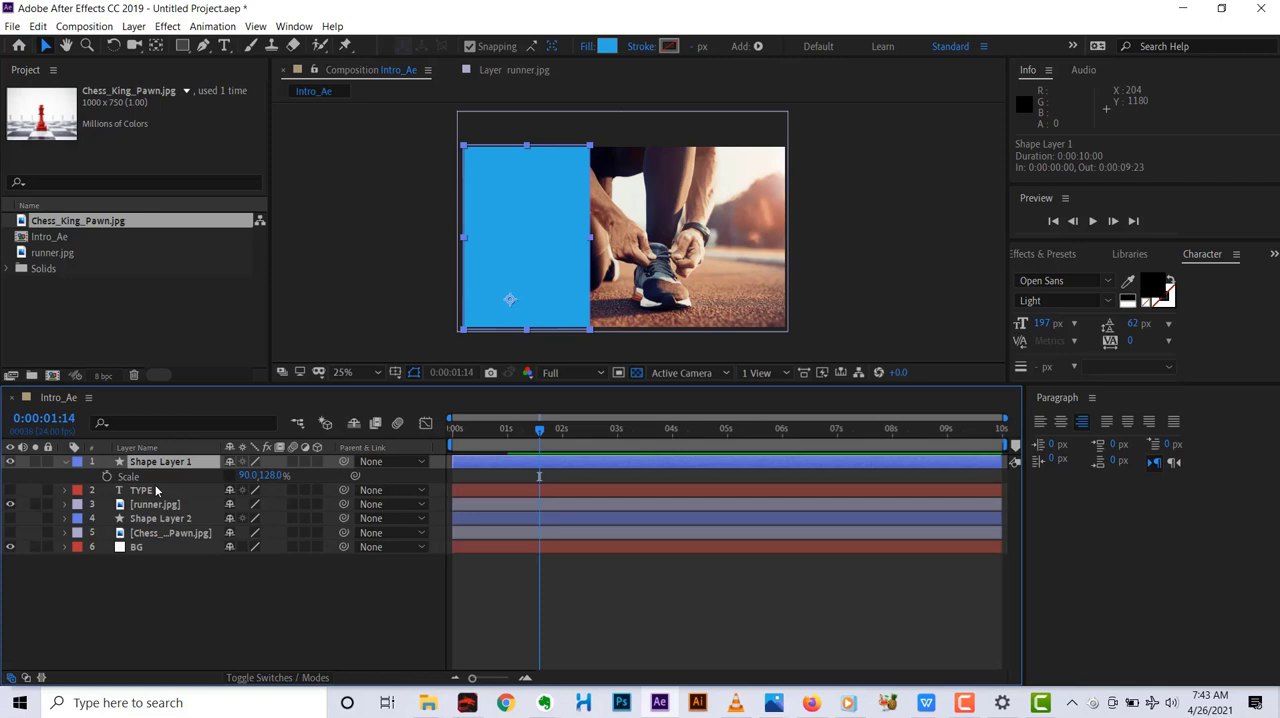
pyautogui.press('r')
pyautogui.press('t')
pyautogui.click(65, 462)
pyautogui.click(65, 462)
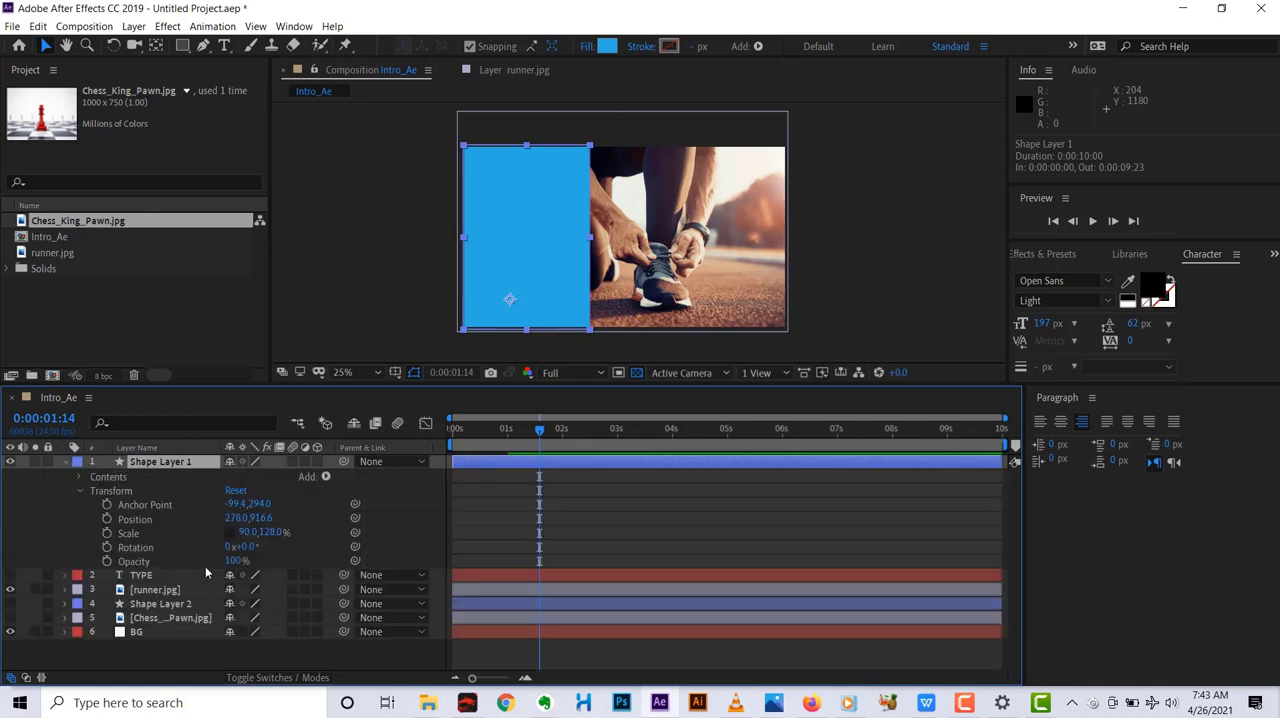
# Lower the opacity of Shape Layer 1 to 86% and darken its fill color to 114960.
pyautogui.moveTo(236, 562); pyautogui.dragTo(221, 561)
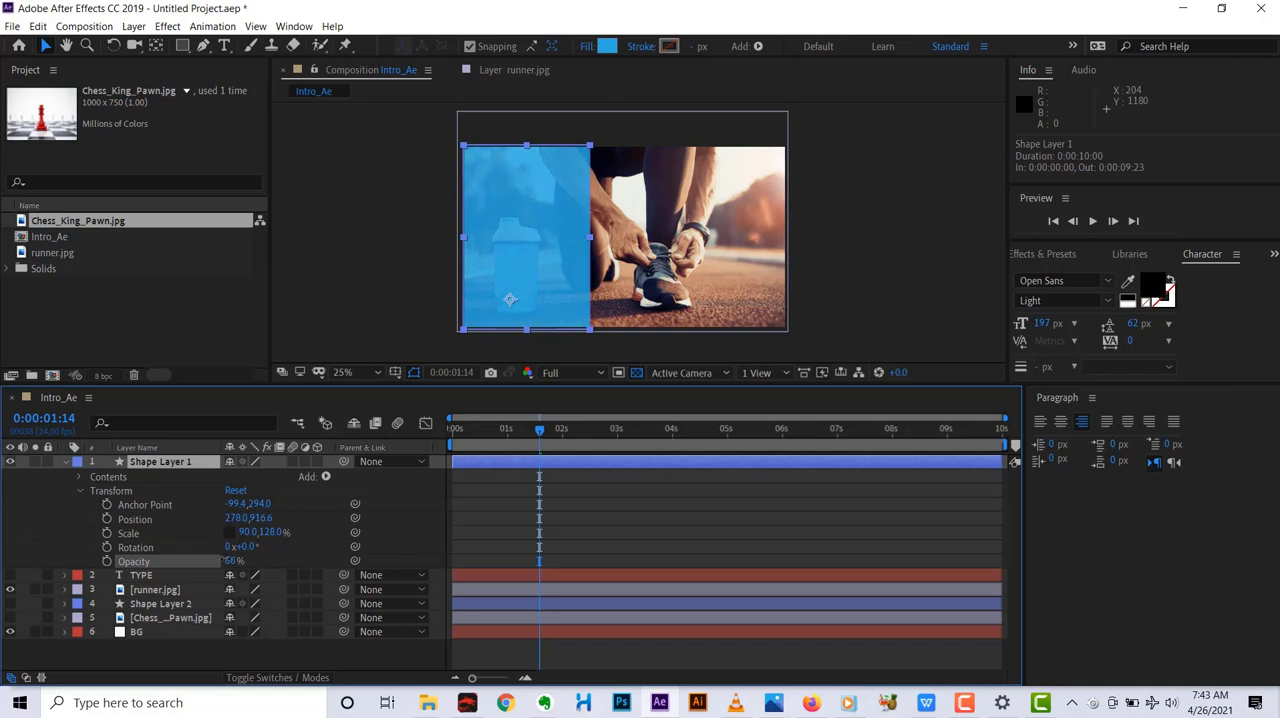
pyautogui.click(185, 464)
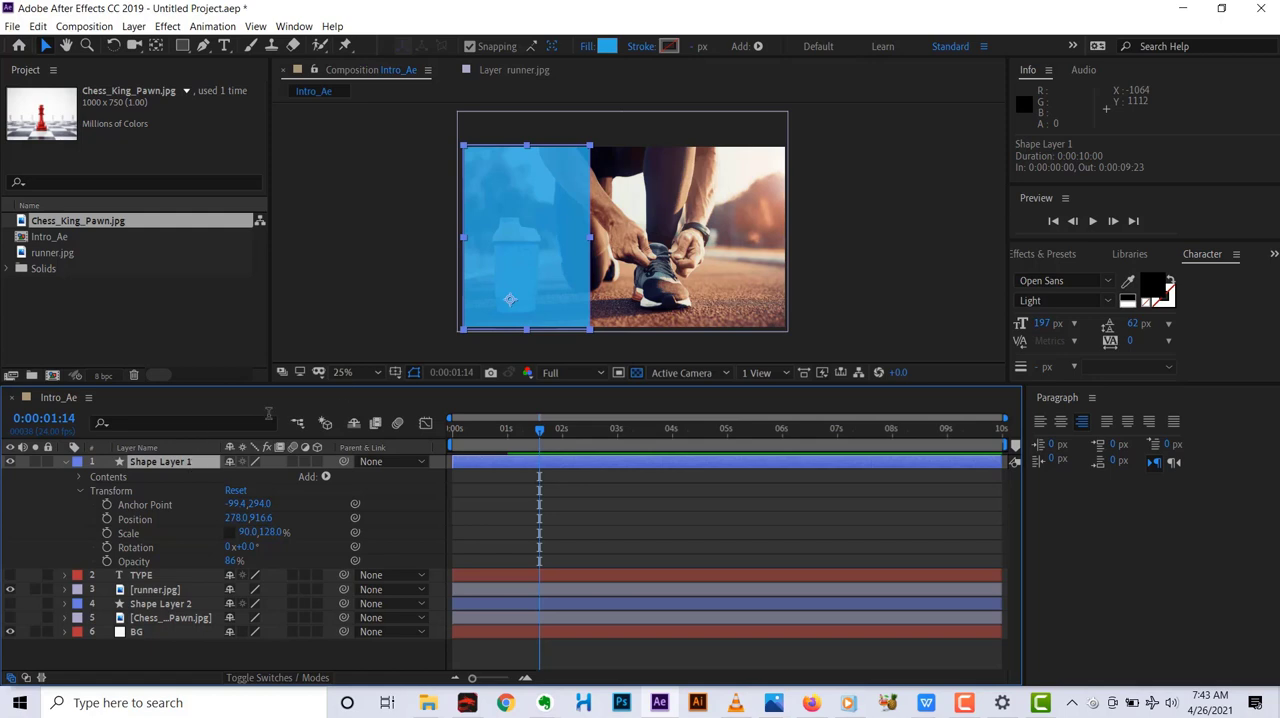
pyautogui.click(609, 46)
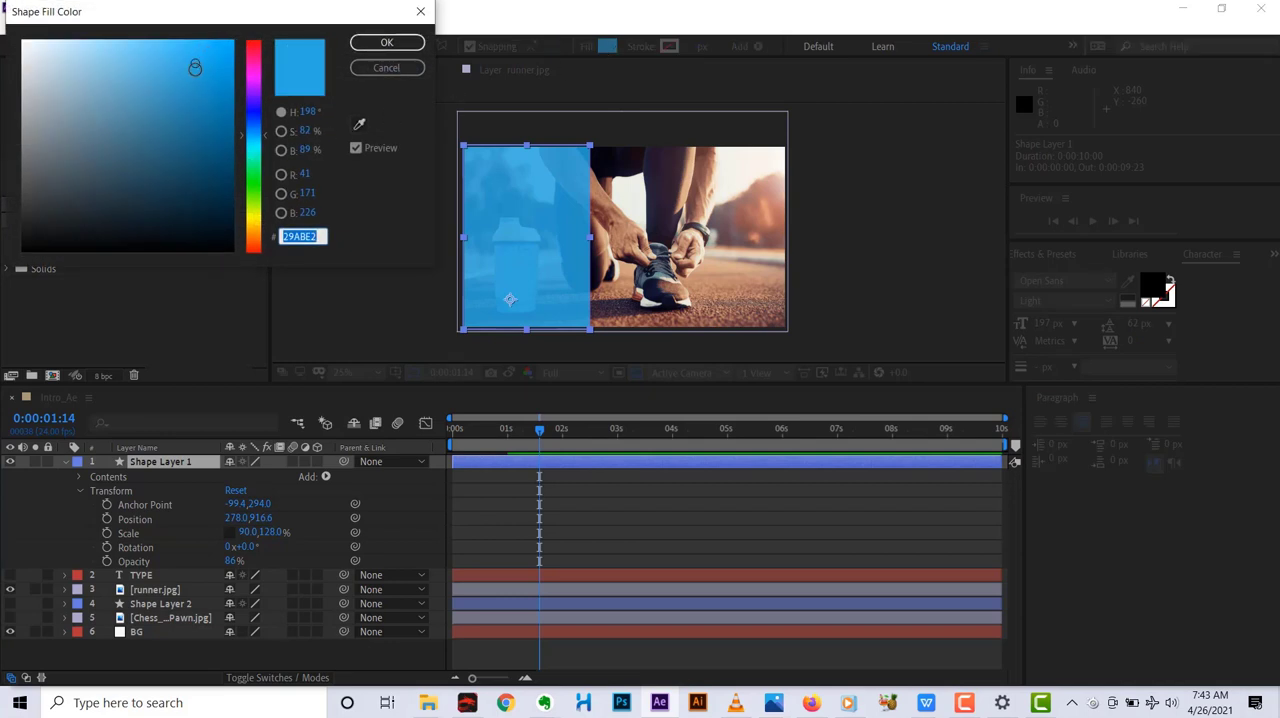
pyautogui.moveTo(188, 62); pyautogui.dragTo(194, 176)
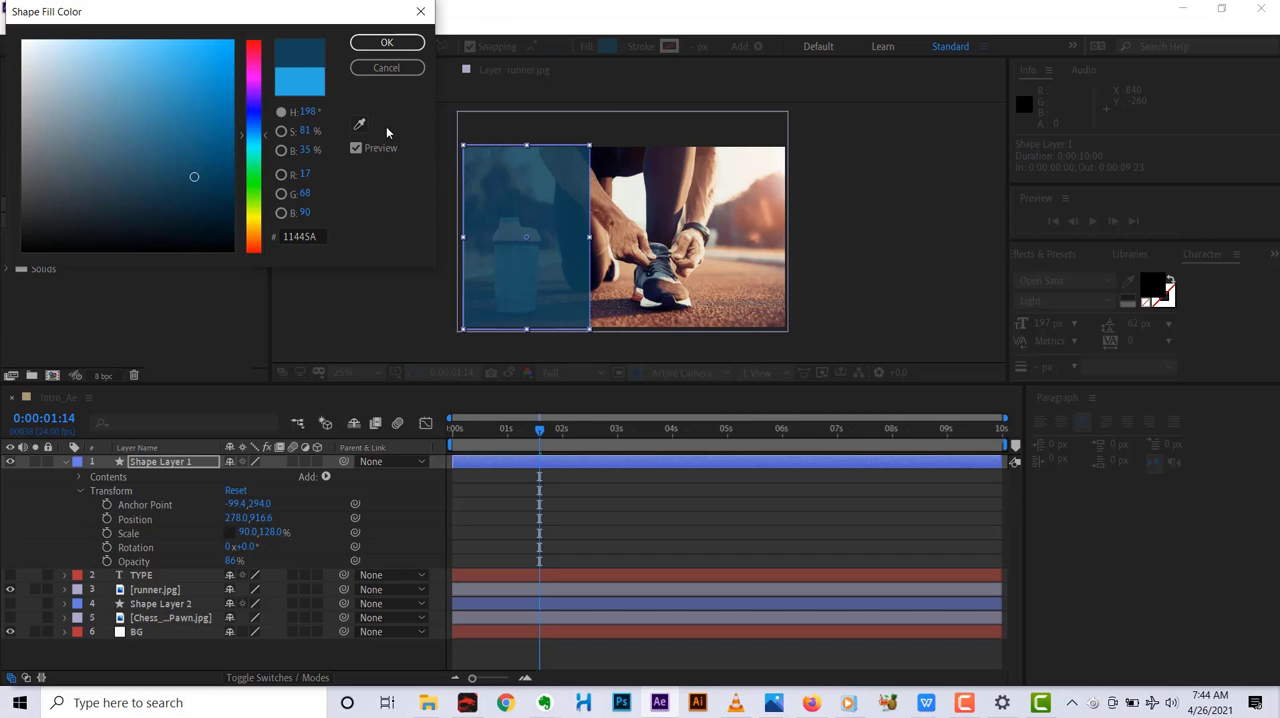
pyautogui.click(301, 90)
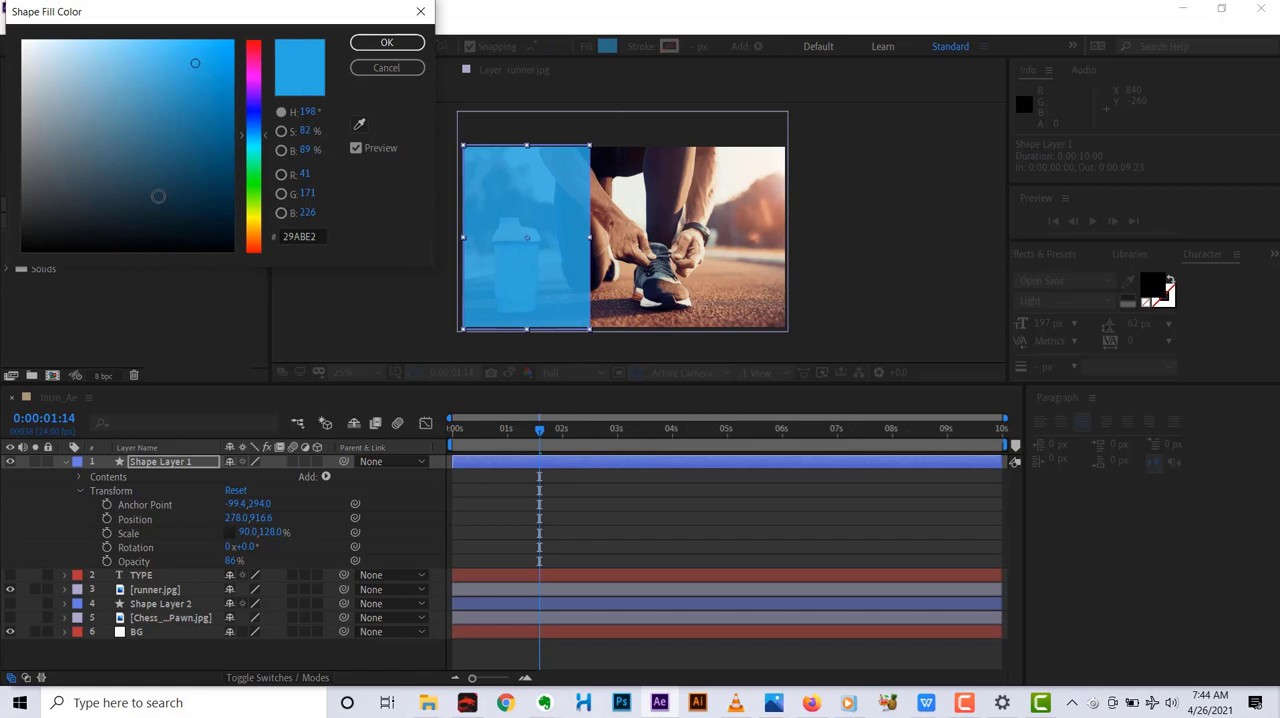
pyautogui.click(281, 150)
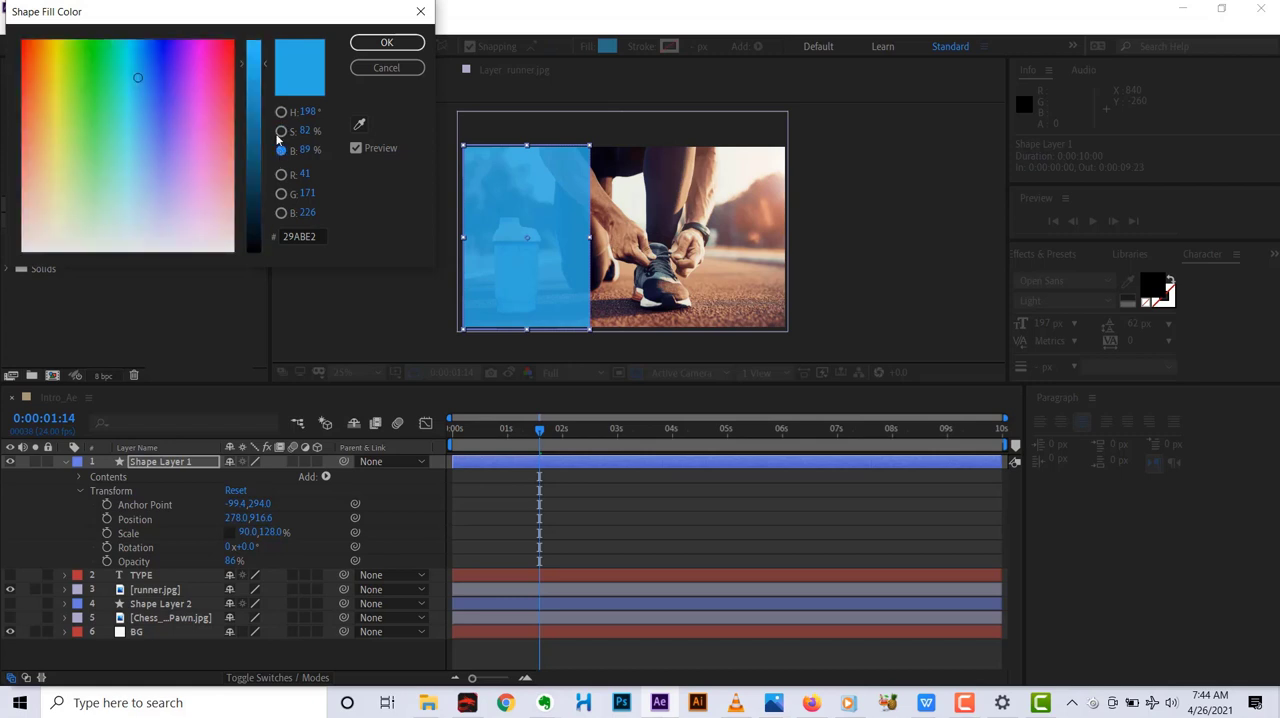
pyautogui.moveTo(265, 64); pyautogui.dragTo(269, 177)
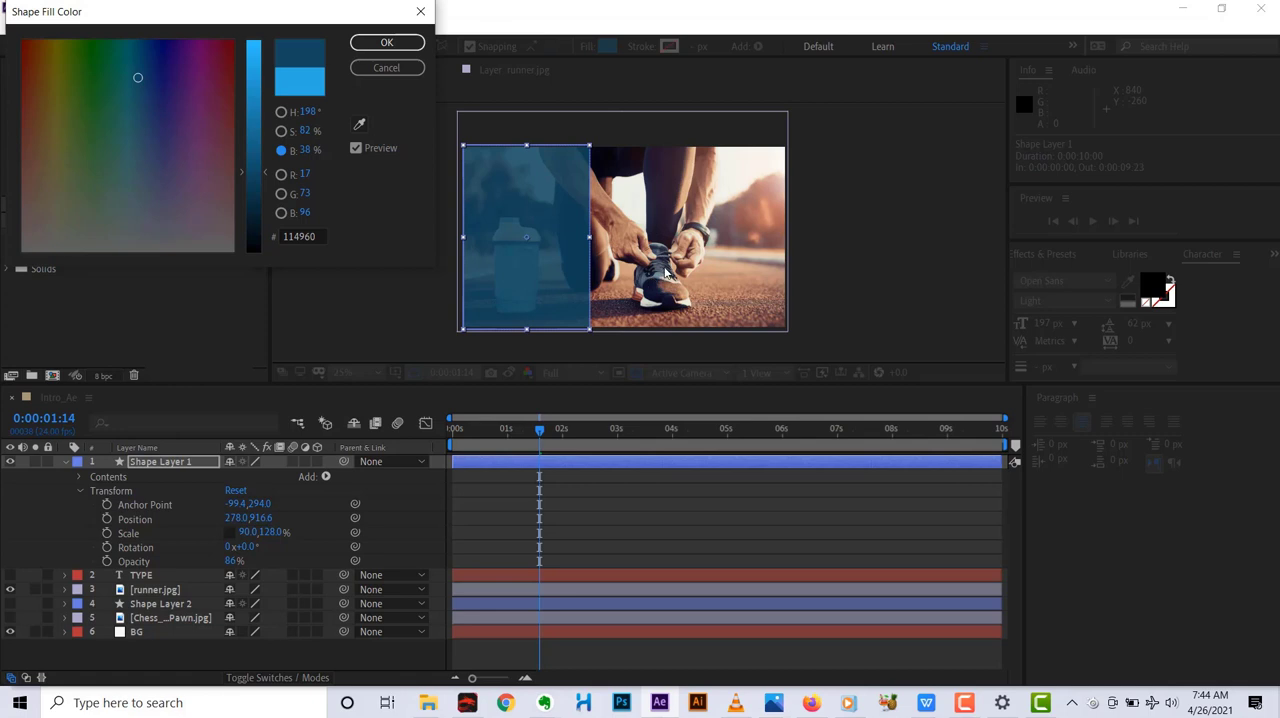
pyautogui.click(386, 42)
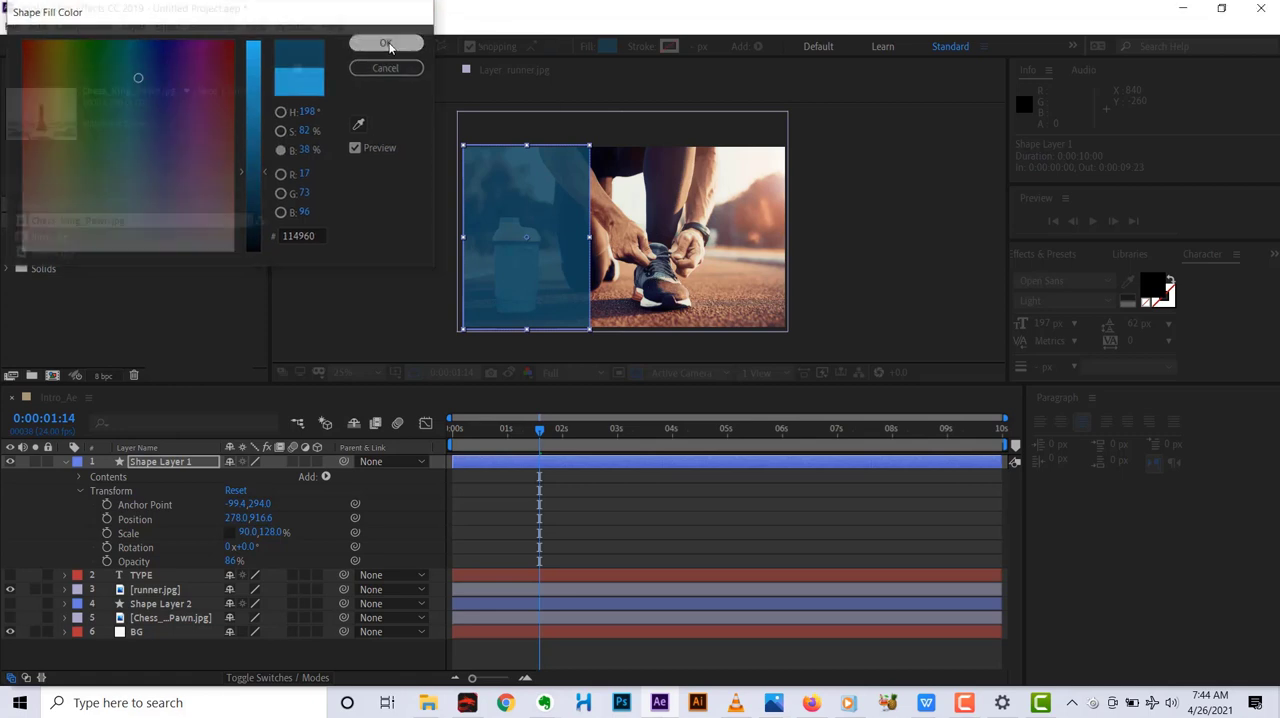
# Move the current time back to 0:00:00:00, keeping Shape Layer 1 selected.
pyautogui.moveTo(539, 434); pyautogui.dragTo(496, 428)
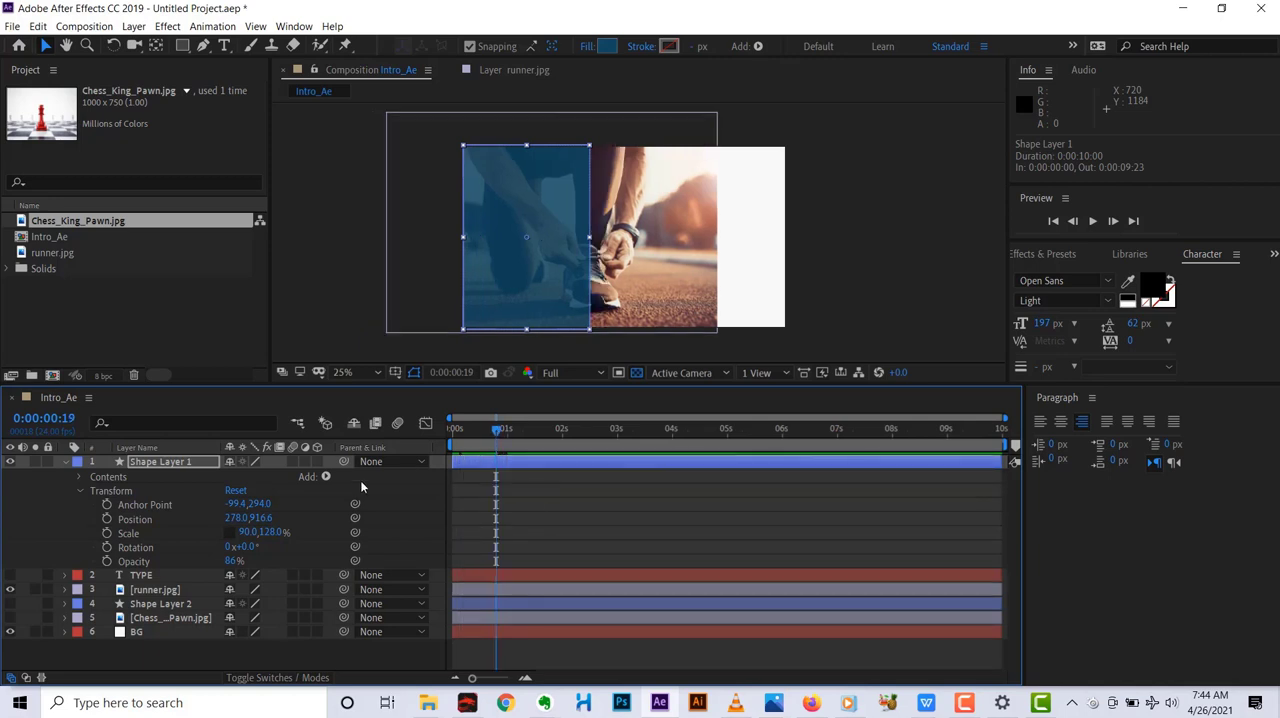
pyautogui.click(190, 462)
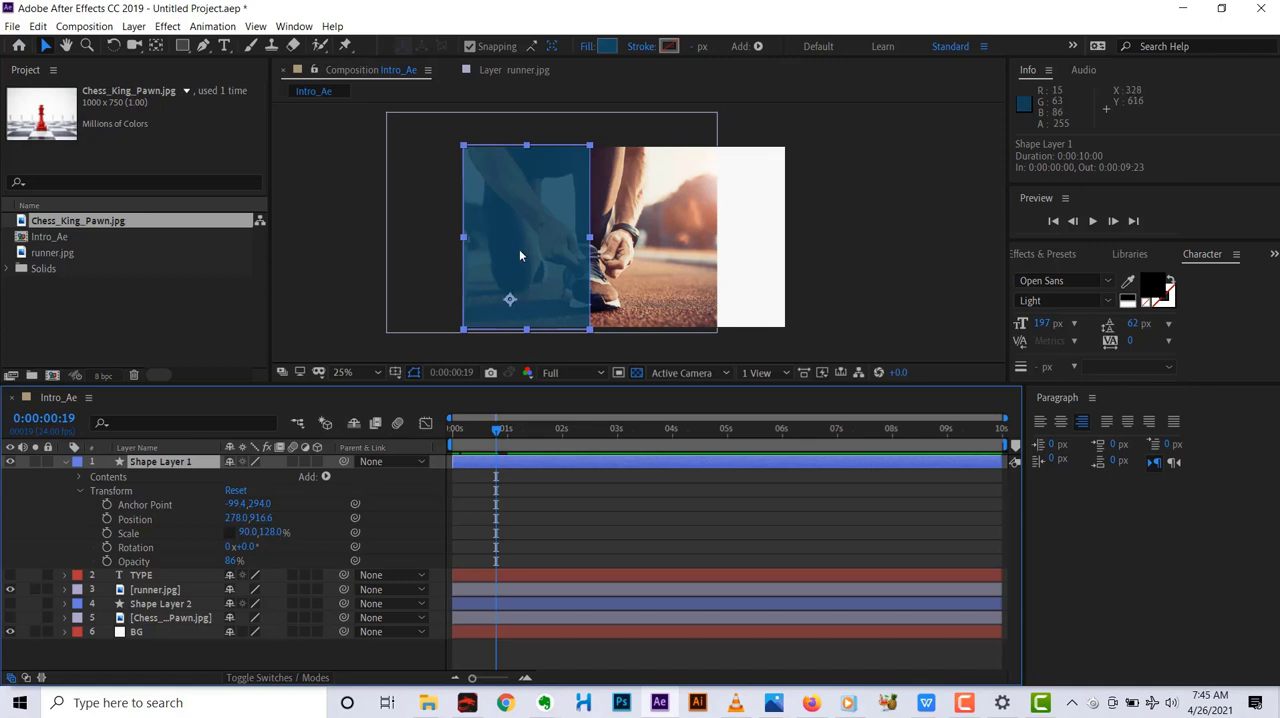
pyautogui.moveTo(496, 428)
pyautogui.mouseDown()
pyautogui.moveTo(446, 449)
pyautogui.moveTo(491, 437)
pyautogui.mouseUp()
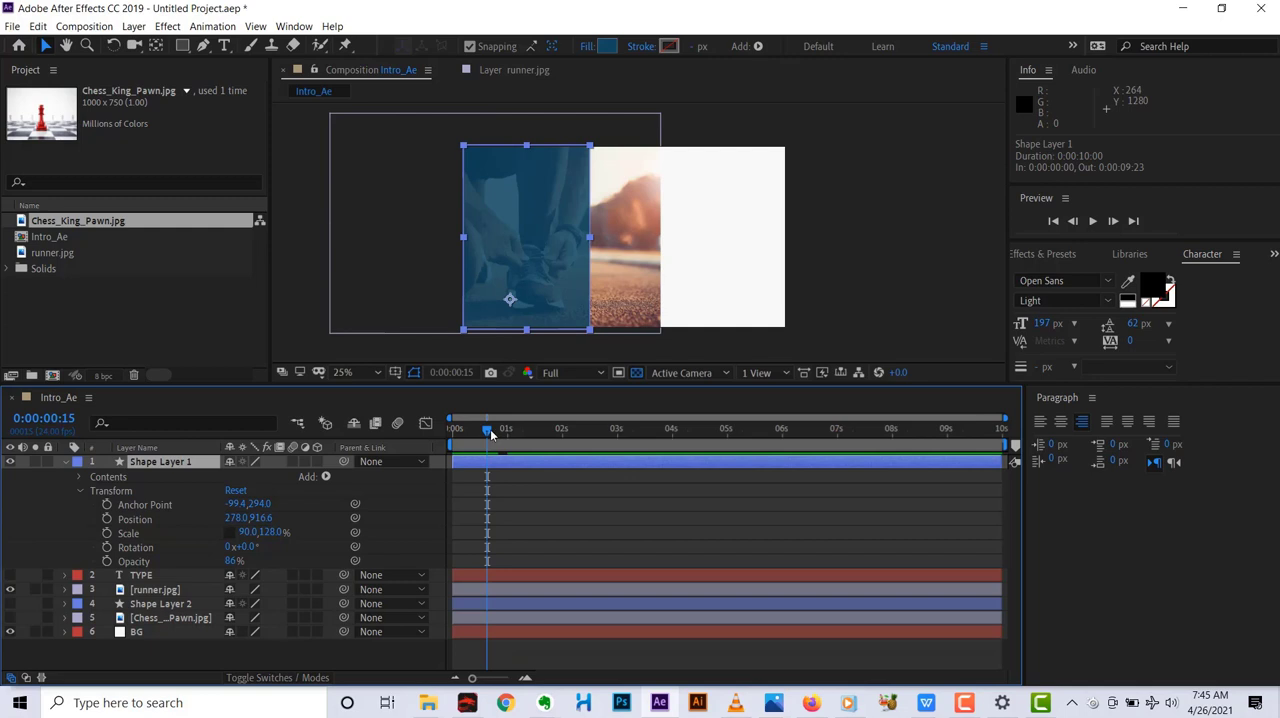
pyautogui.moveTo(491, 433); pyautogui.dragTo(455, 433)
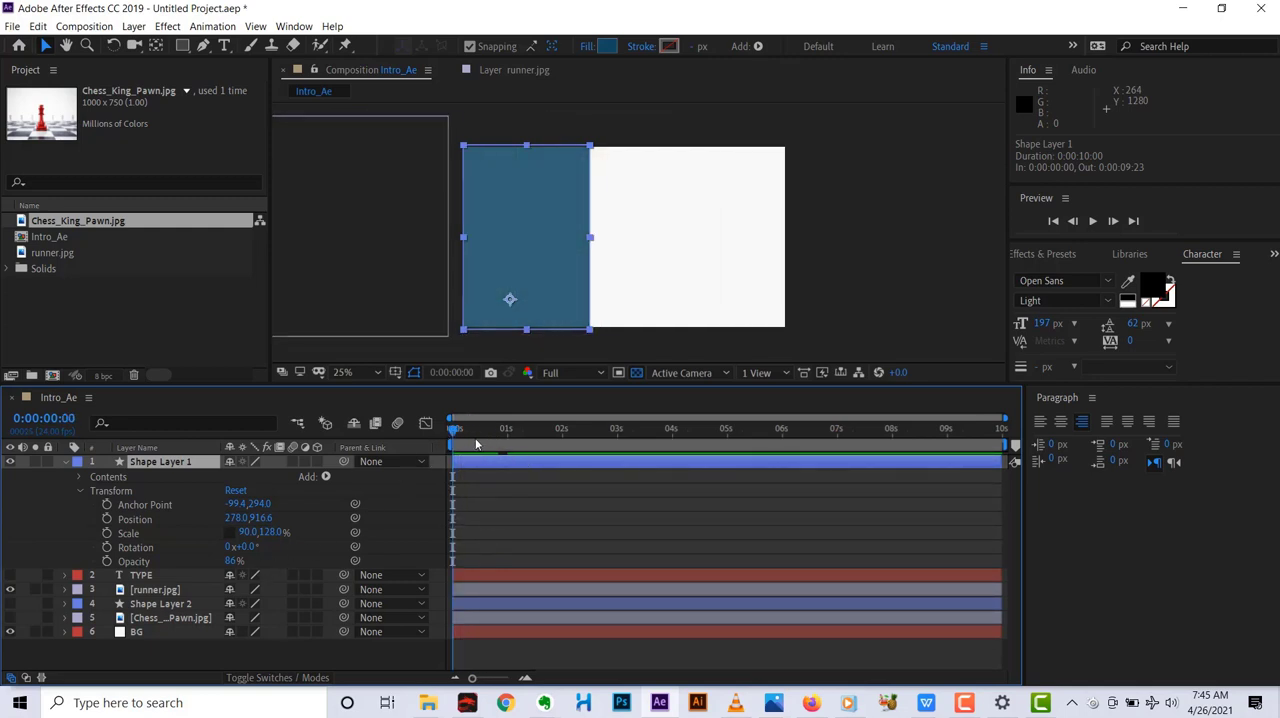
pyautogui.moveTo(457, 433)
pyautogui.mouseDown()
pyautogui.moveTo(489, 433)
pyautogui.moveTo(455, 433)
pyautogui.mouseUp()
# Try shrinking the vertical scale of Shape Layer 1 to 56% and undo the change.
pyautogui.moveTo(275, 532); pyautogui.dragTo(222, 535)
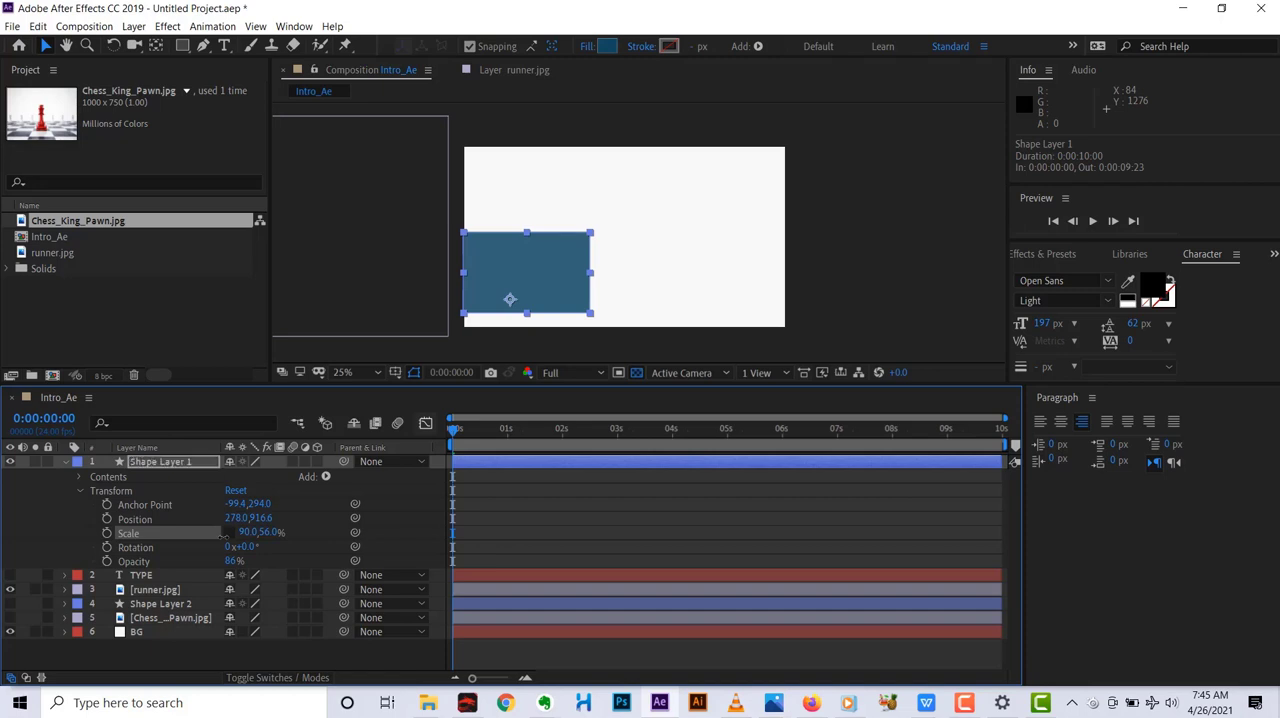
pyautogui.hotkey('ctrl', 'z')
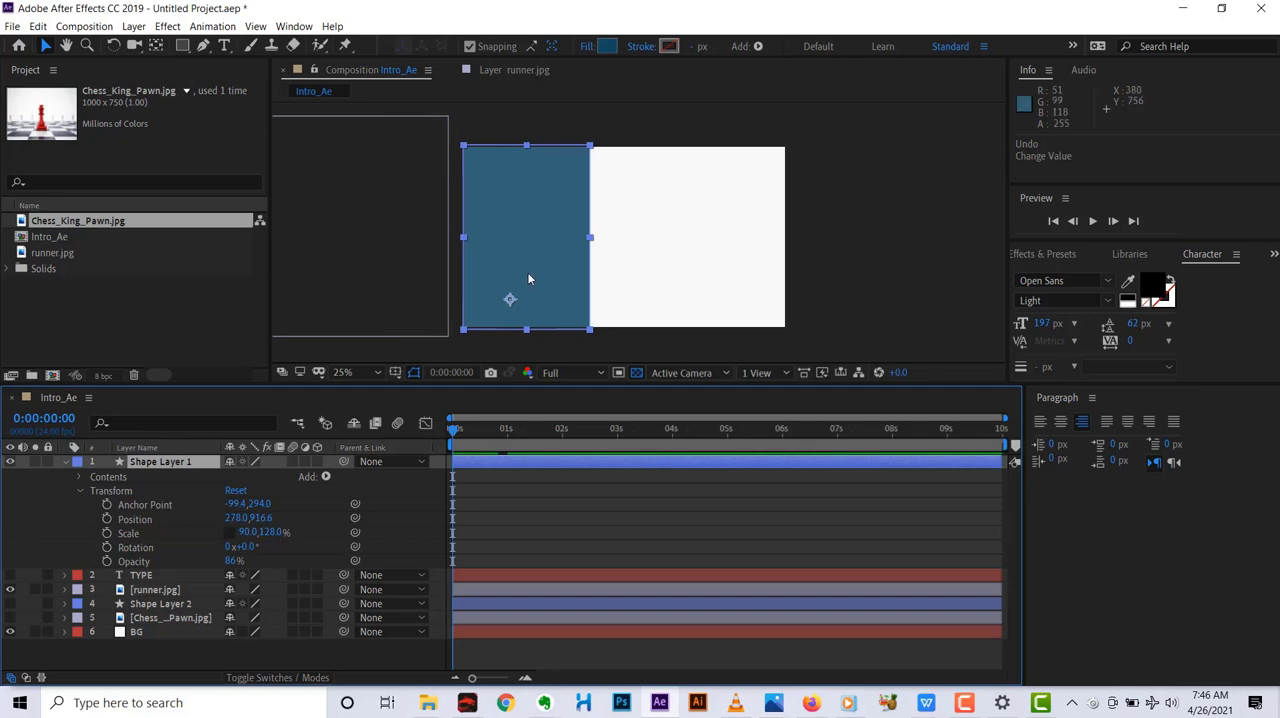
# Move the anchor point of Shape Layer 1 to the center of the blue panel with the Pan Behind tool.
pyautogui.press('y')
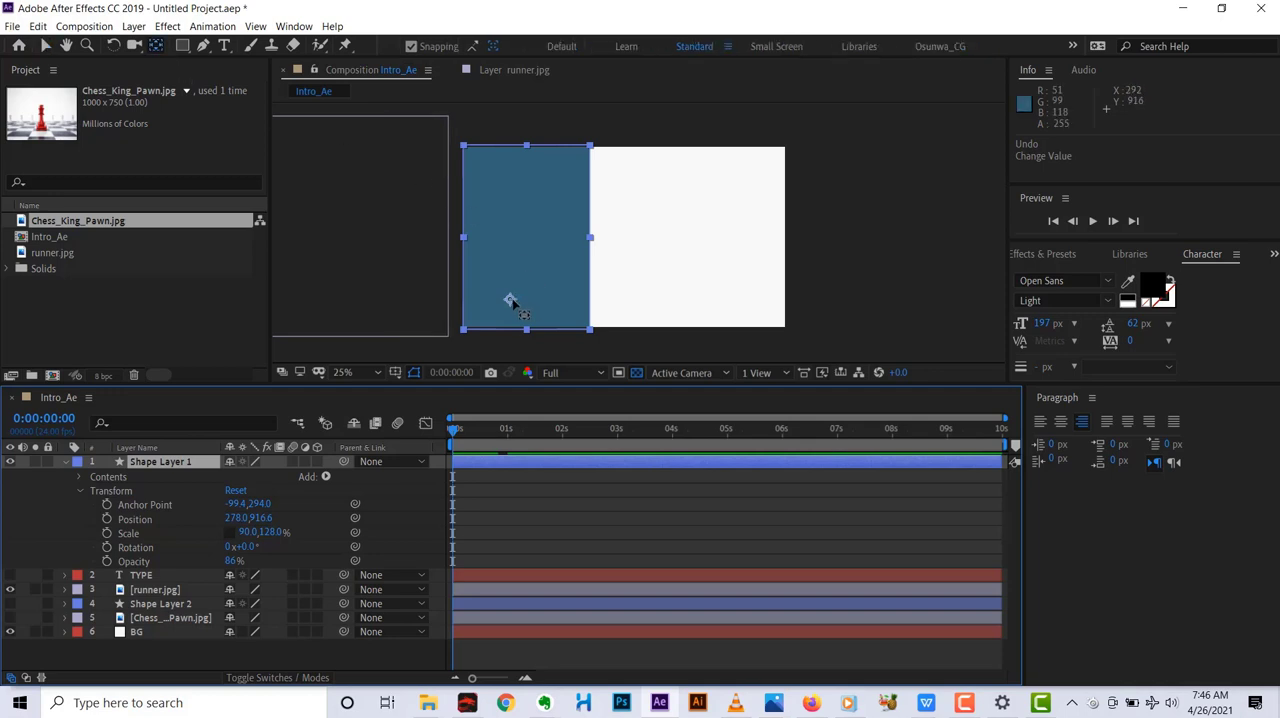
pyautogui.moveTo(512, 301); pyautogui.dragTo(511, 247)
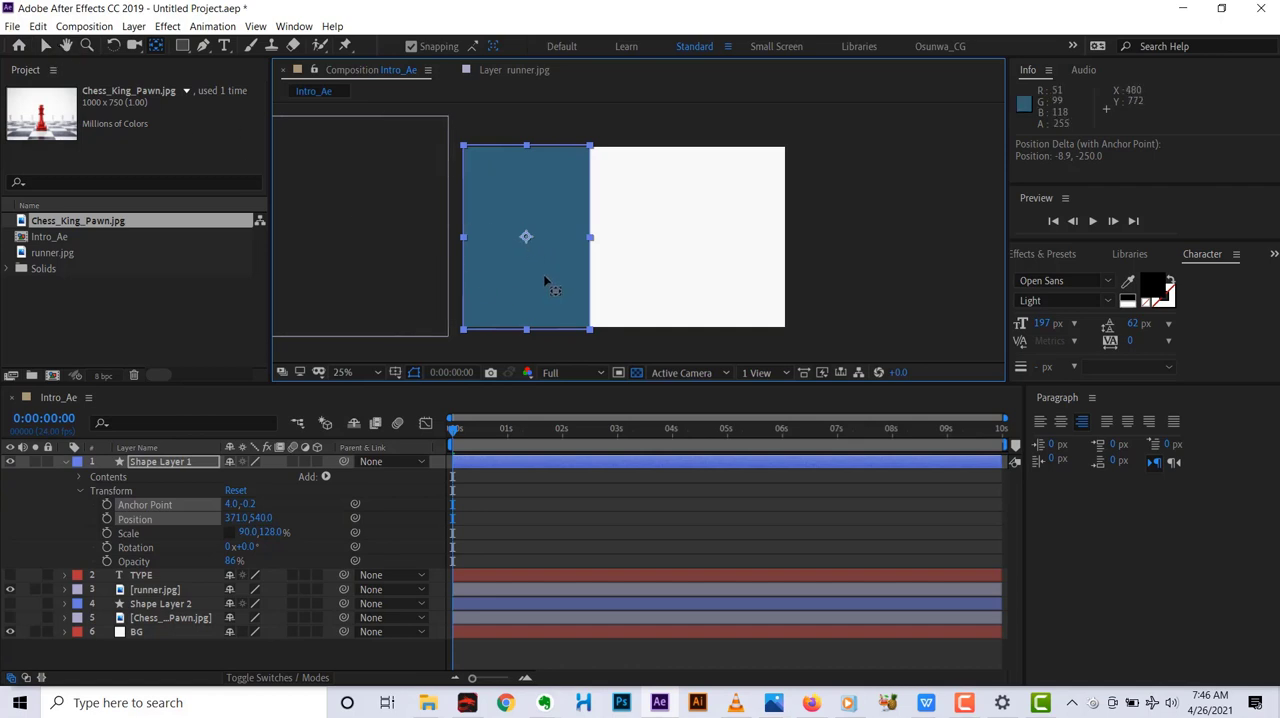
pyautogui.press('v')
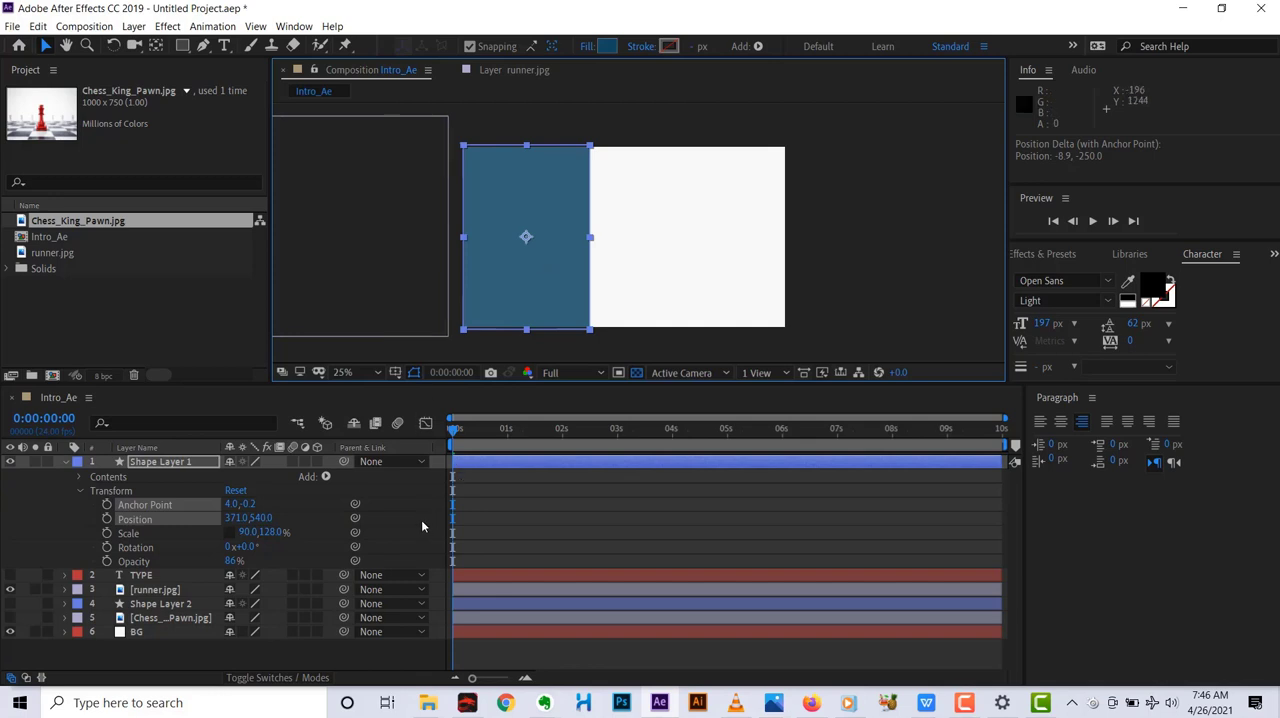
# Set the vertical scale of Shape Layer 1 to 0% and add a Scale keyframe at 0:00:00:00.
pyautogui.click(268, 535)
pyautogui.moveTo(275, 535); pyautogui.dragTo(176, 540)
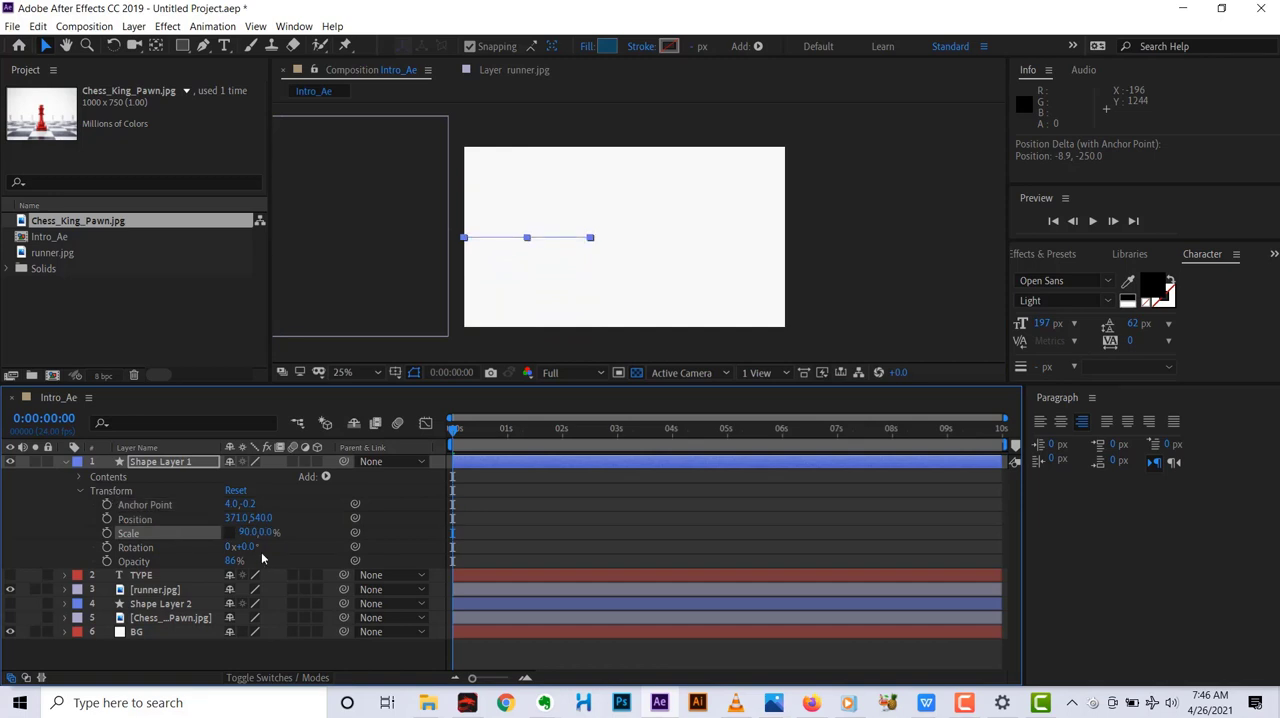
pyautogui.click(509, 504)
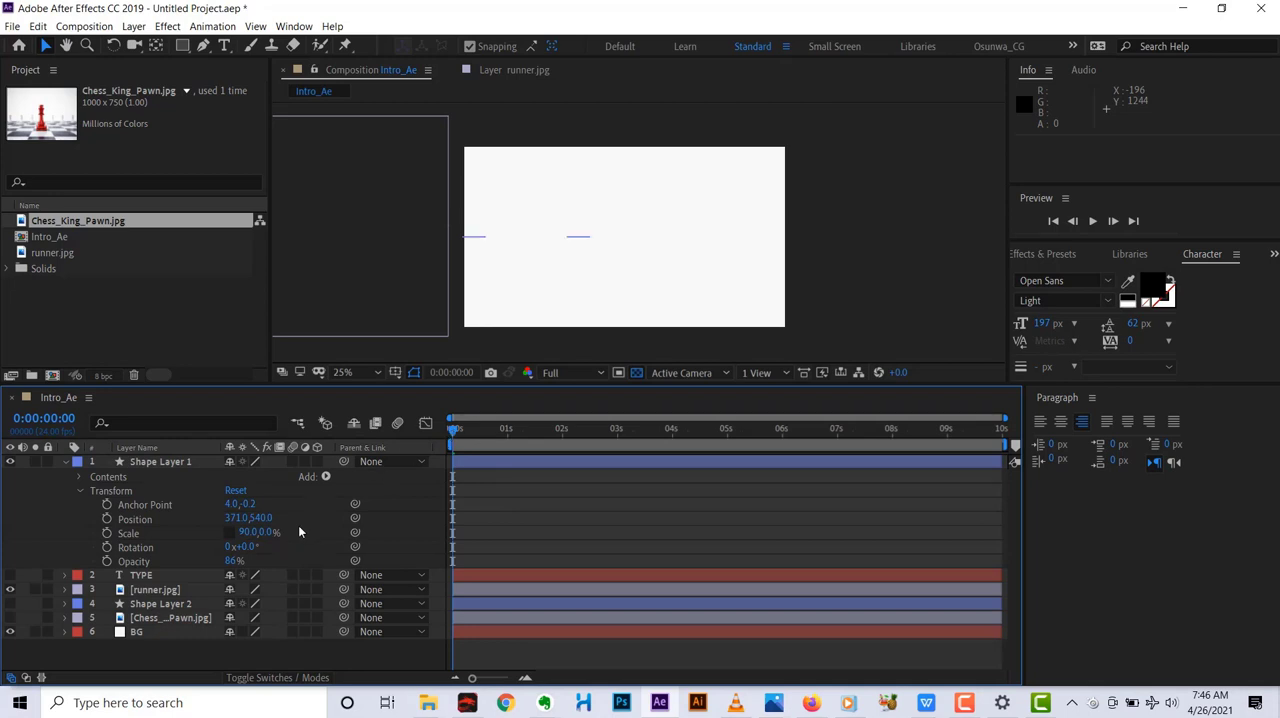
pyautogui.click(108, 536)
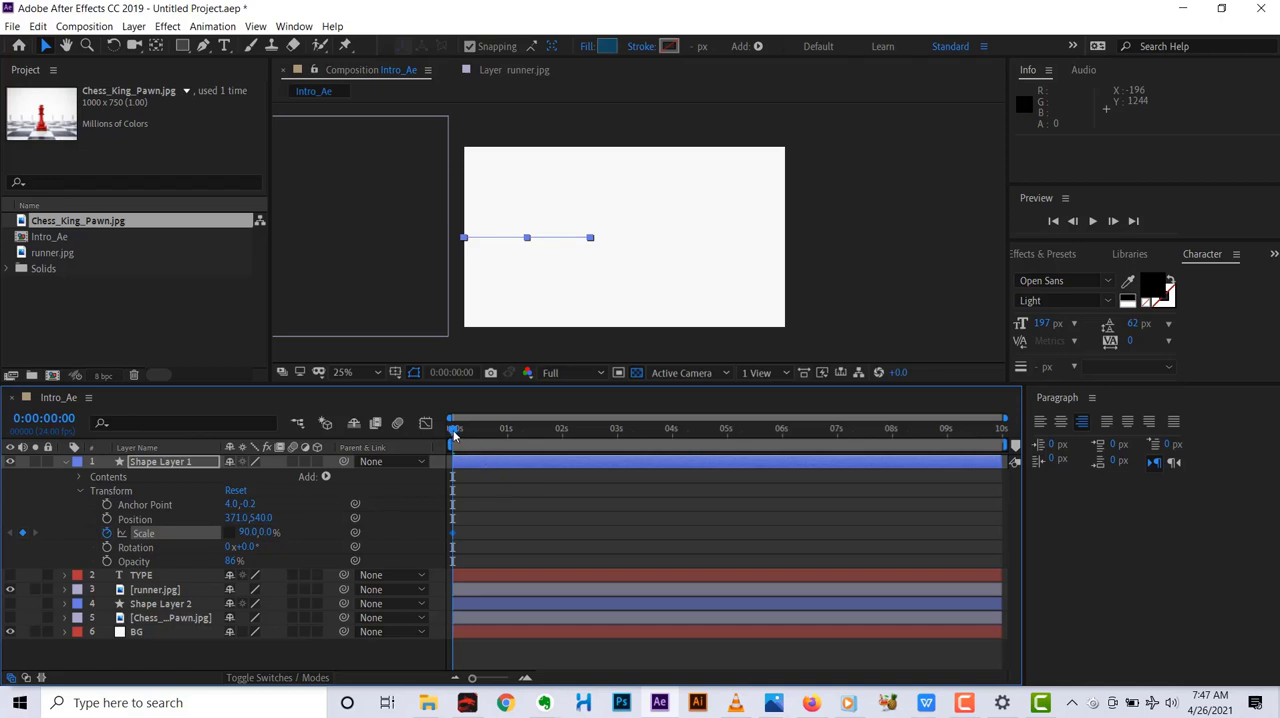
# Move the Scale keyframe of Shape Layer 1 to 0:00:00:22, aligned with the current time.
pyautogui.moveTo(454, 432); pyautogui.dragTo(503, 428)
pyautogui.moveTo(454, 533)
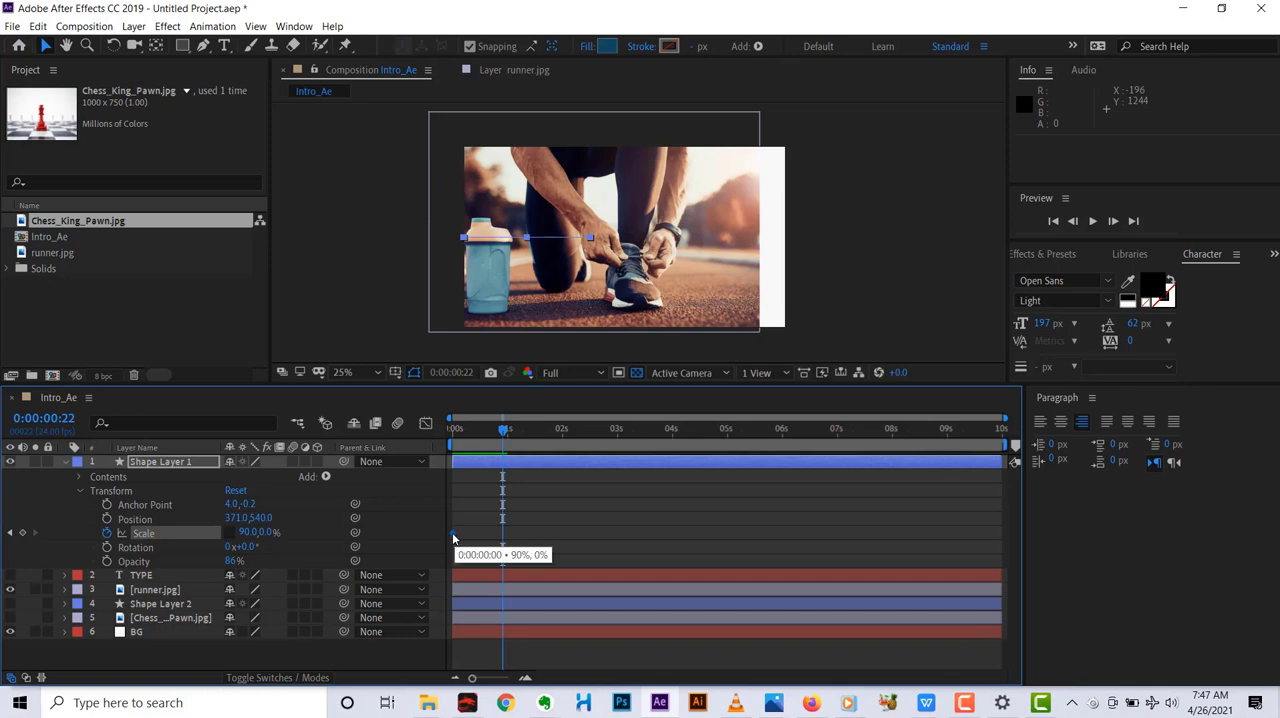
pyautogui.moveTo(456, 537); pyautogui.dragTo(499, 531)
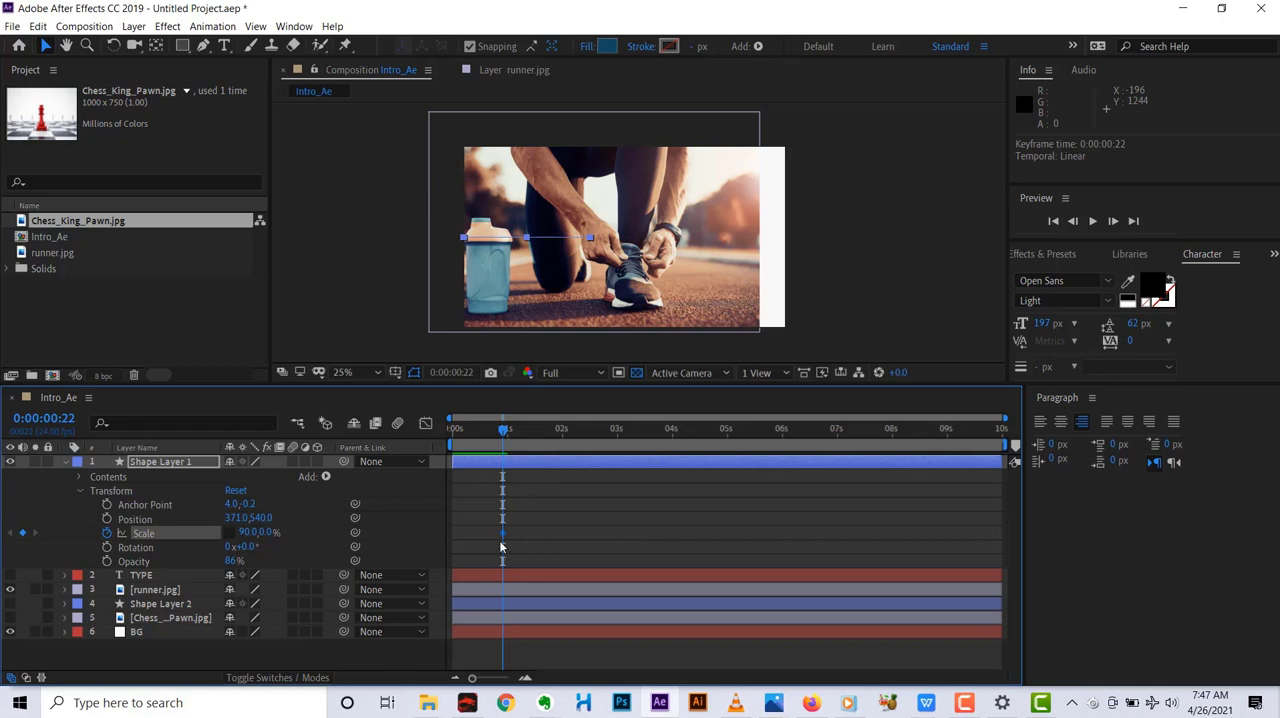
# Step the current time forward frame by frame to 0:00:01:00 and return to the keyframe at 0:00:00:22.
pyautogui.moveTo(505, 440)
pyautogui.mouseDown()
pyautogui.moveTo(528, 436)
pyautogui.moveTo(512, 440)
pyautogui.mouseUp()
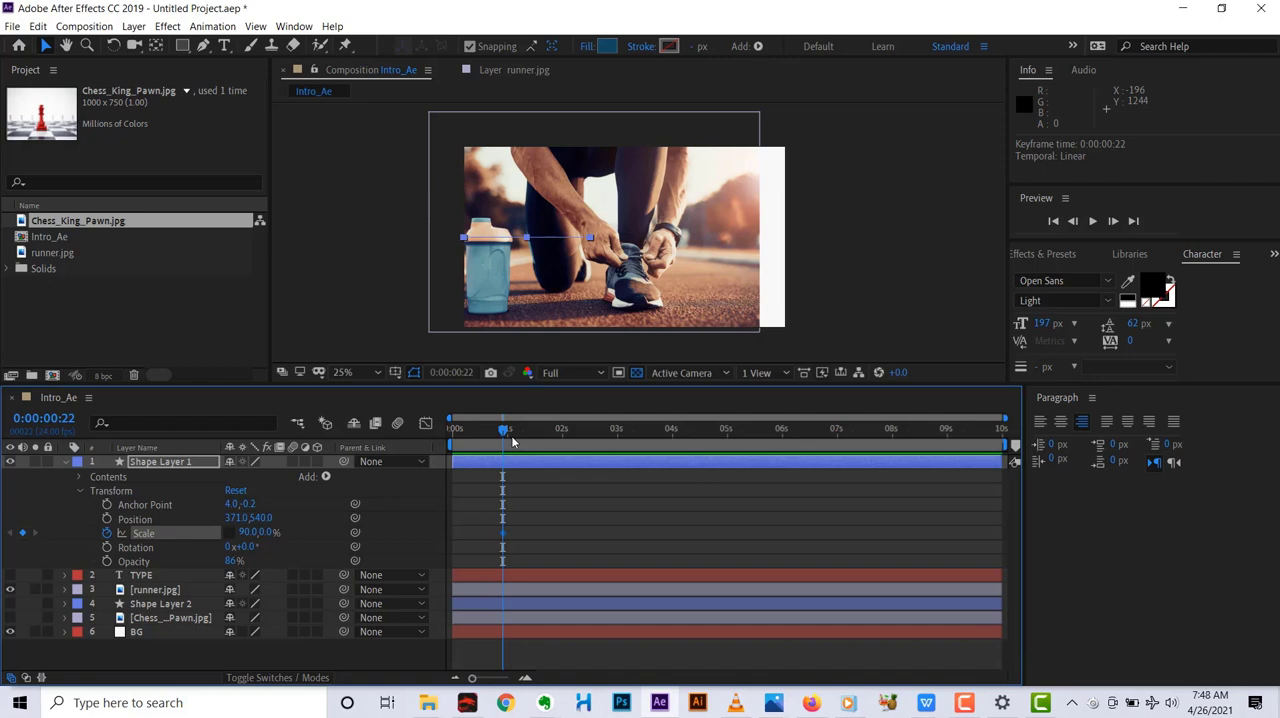
pyautogui.click(511, 439)
pyautogui.moveTo(512, 441)
pyautogui.mouseDown()
pyautogui.moveTo(499, 440)
pyautogui.moveTo(519, 432)
pyautogui.moveTo(515, 446)
pyautogui.mouseUp()
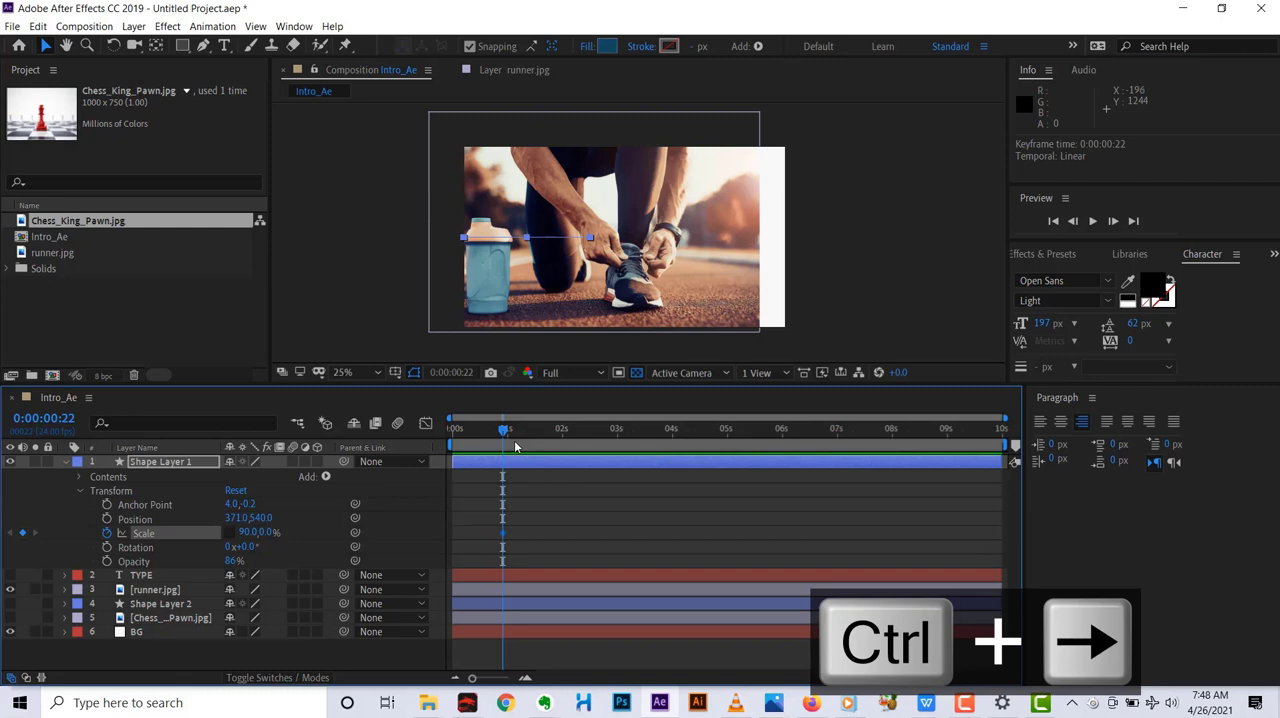
pyautogui.hotkey('ctrl', 'Right')
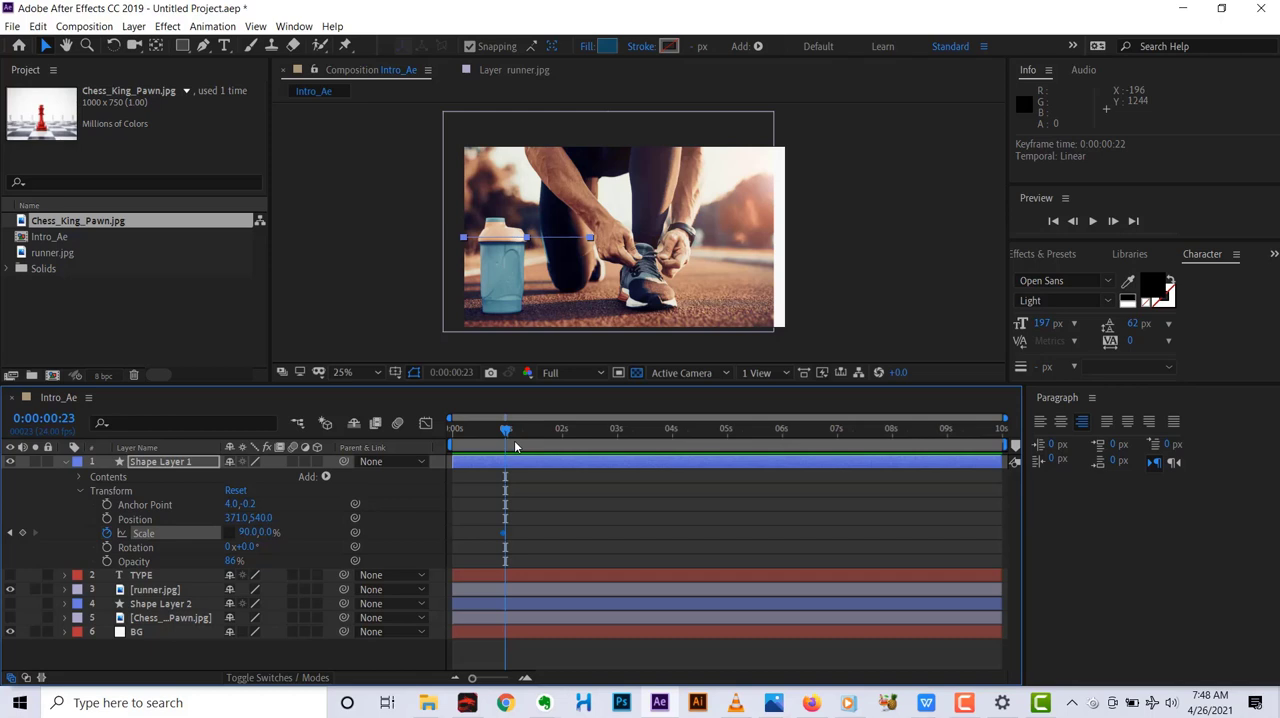
pyautogui.hotkey('ctrl', 'Right')
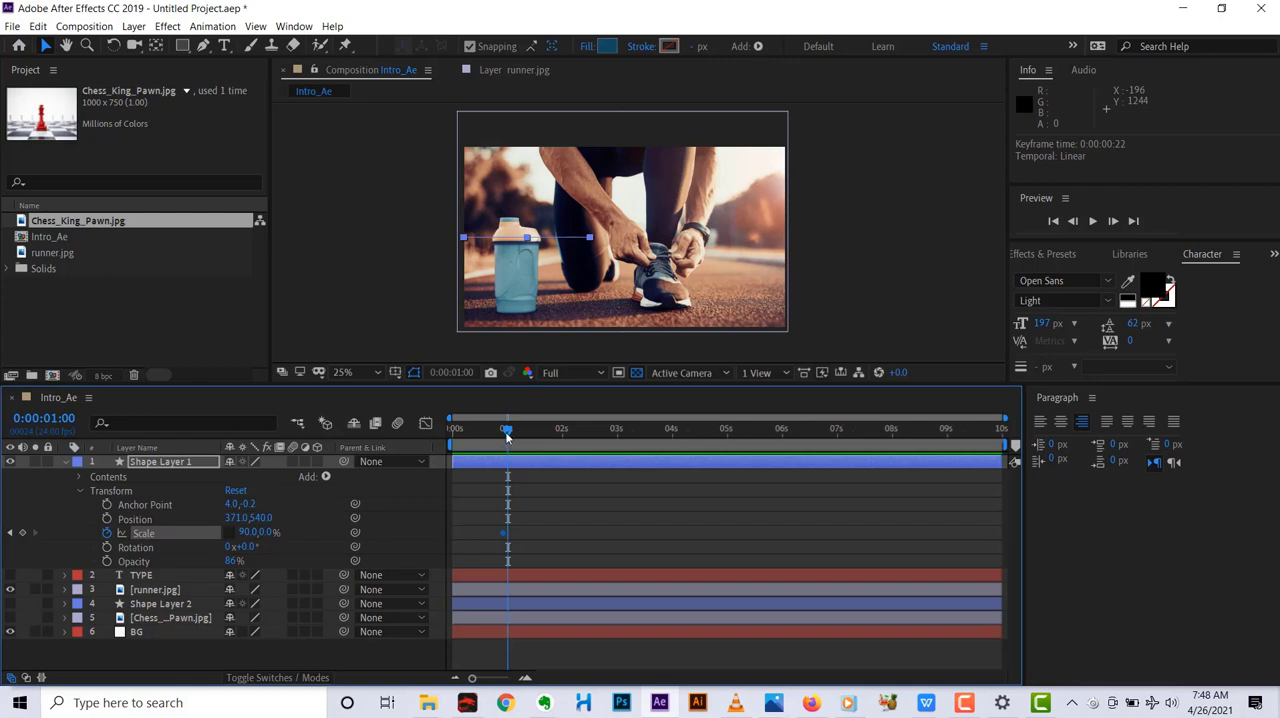
pyautogui.click(504, 436)
pyautogui.click(499, 433)
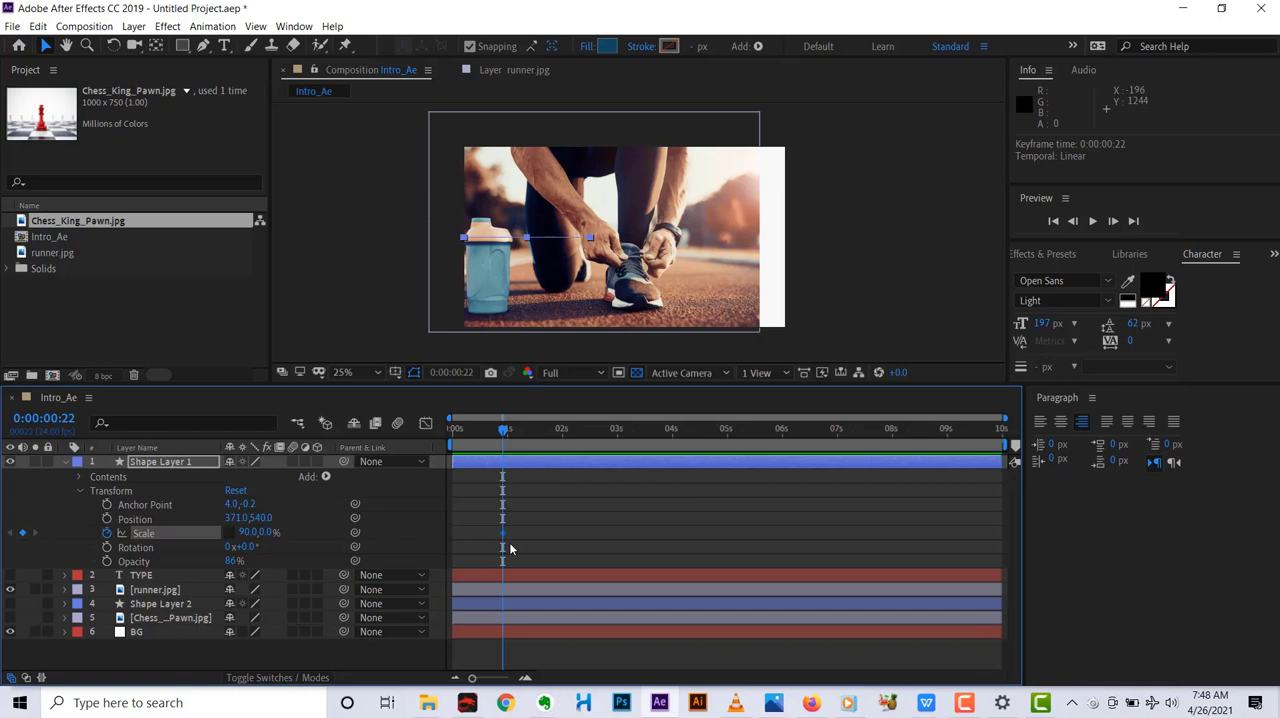
# Advance ten frames to 0:00:01:08 and keyframe the vertical scale of Shape Layer 1 at 139%.
pyautogui.hotkey('ctrl', 'shift', 'Right')
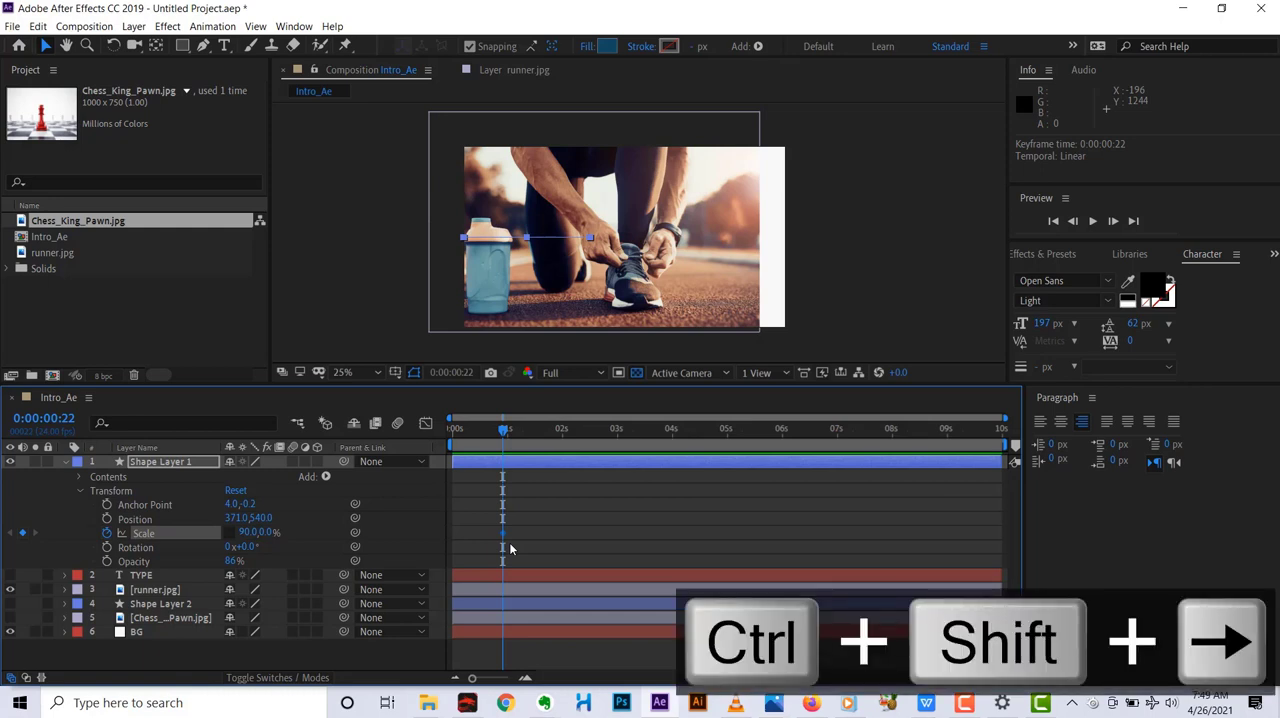
pyautogui.hotkey('ctrl', 'shift', 'Right')
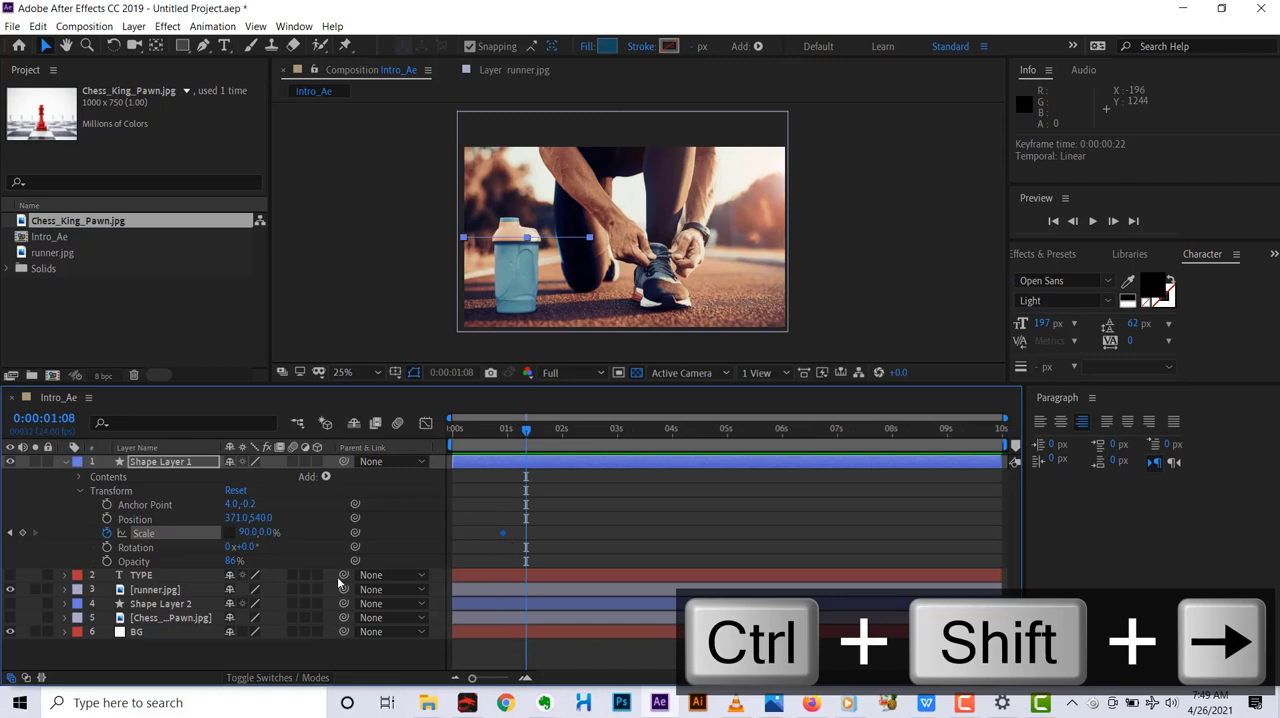
pyautogui.moveTo(267, 533); pyautogui.dragTo(308, 533)
pyautogui.click(271, 533)
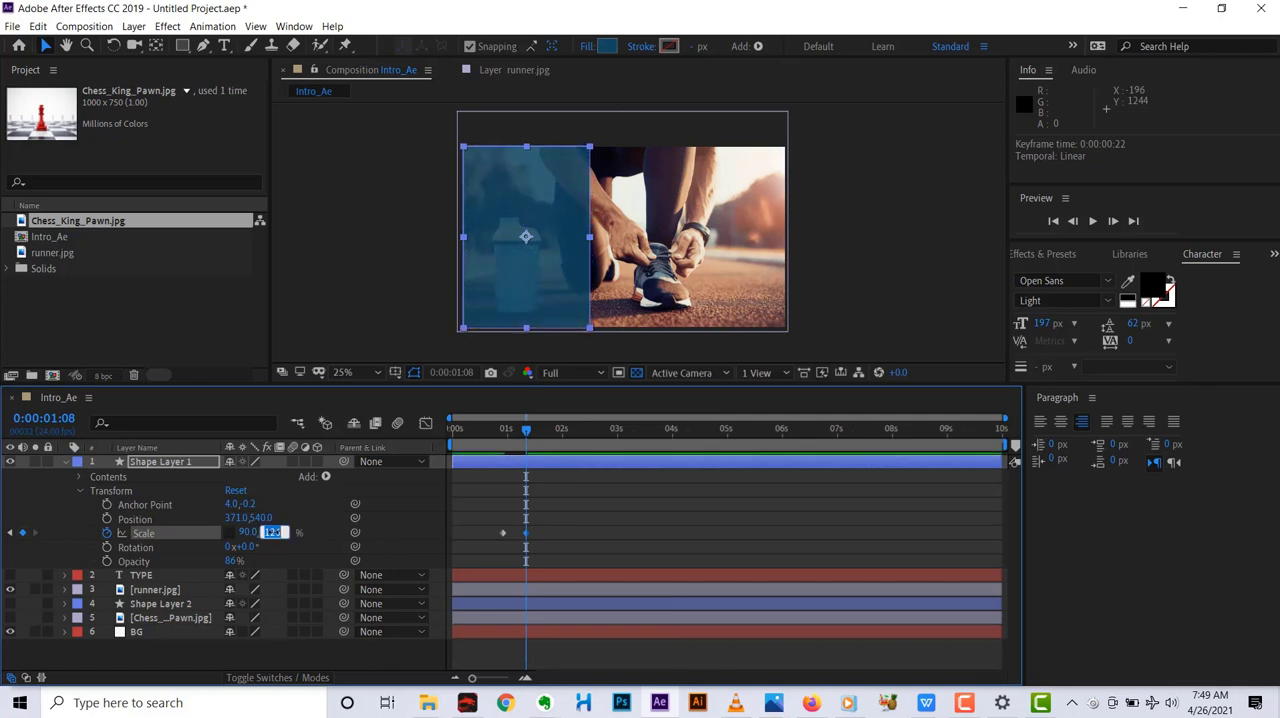
pyautogui.write('100')
pyautogui.press('Return')
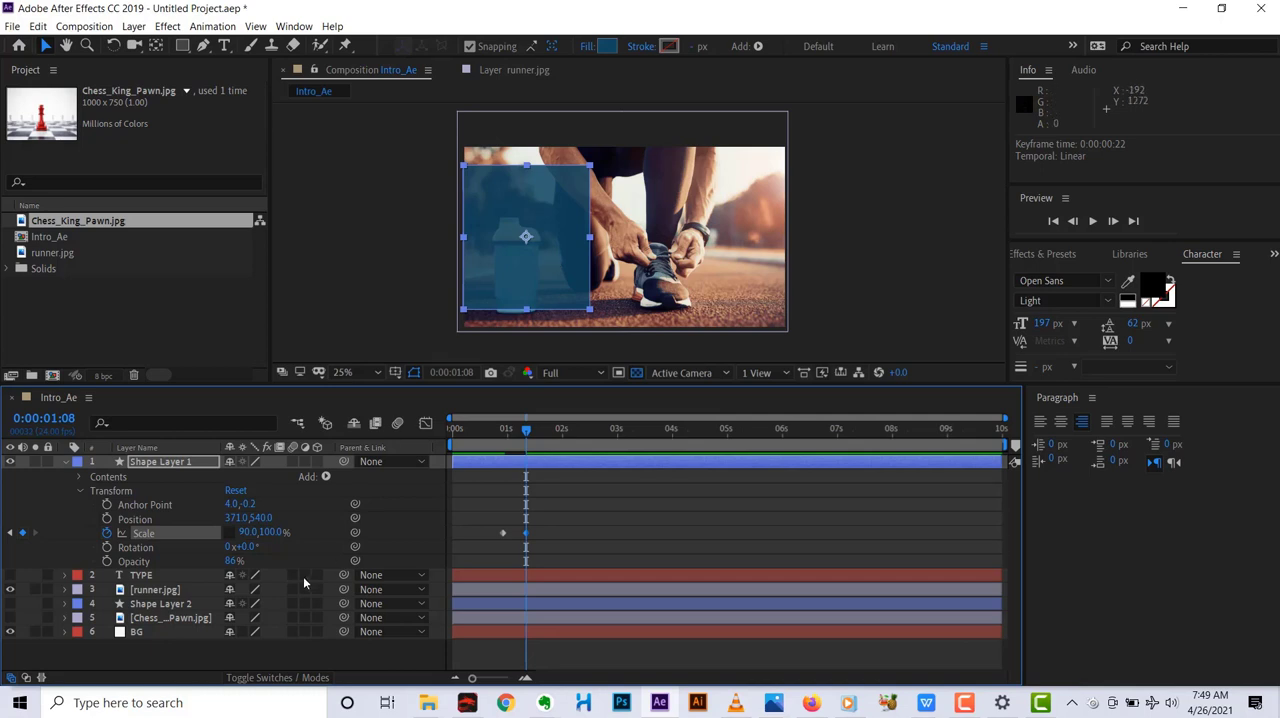
pyautogui.moveTo(268, 533); pyautogui.dragTo(308, 538)
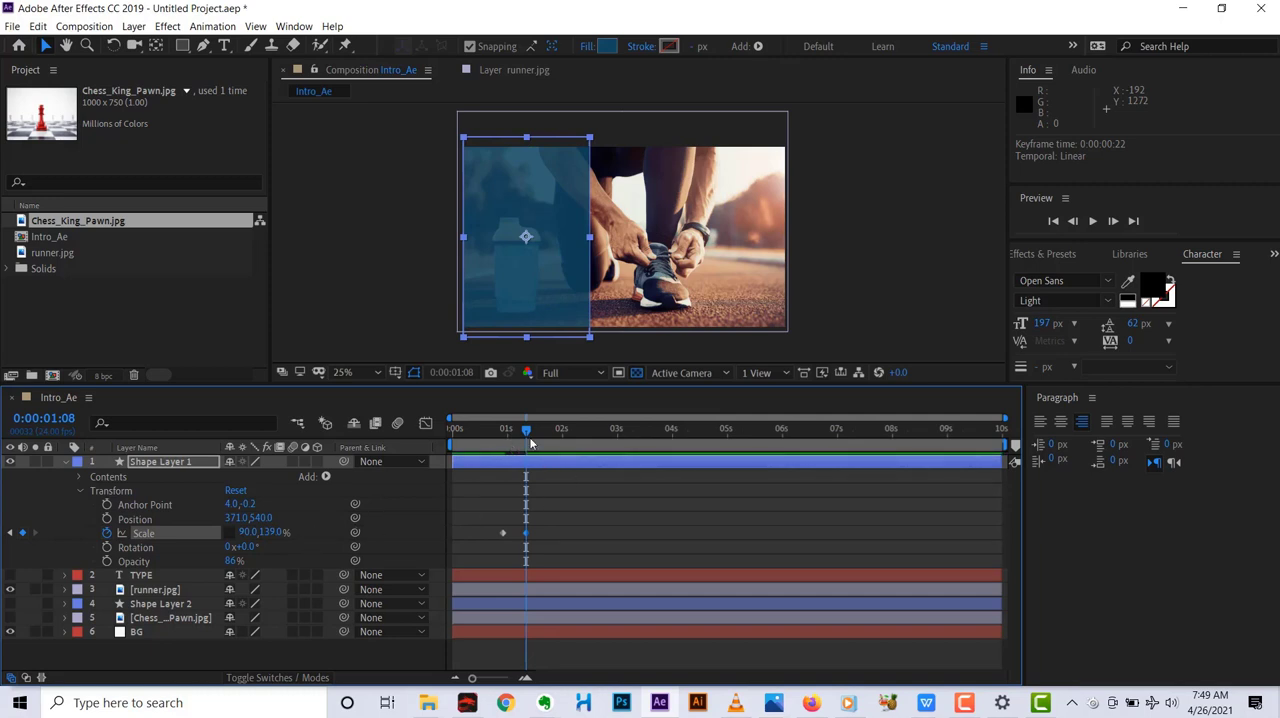
# Scrub back to 0:00:00:21 and forward to 0:00:00:23 to preview the panel's scale animation.
pyautogui.moveTo(527, 437)
pyautogui.mouseDown()
pyautogui.moveTo(485, 452)
pyautogui.moveTo(506, 451)
pyautogui.mouseUp()
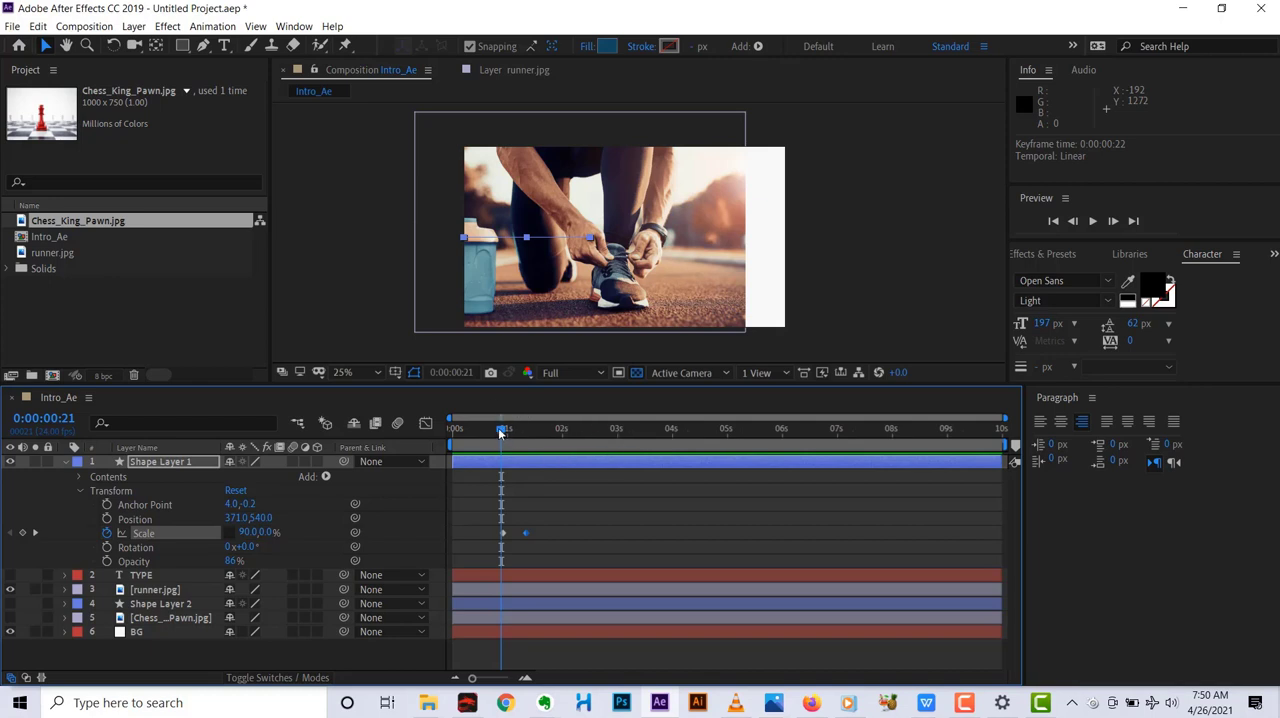
pyautogui.moveTo(502, 430)
pyautogui.mouseDown()
pyautogui.moveTo(455, 437)
pyautogui.moveTo(504, 428)
pyautogui.mouseUp()
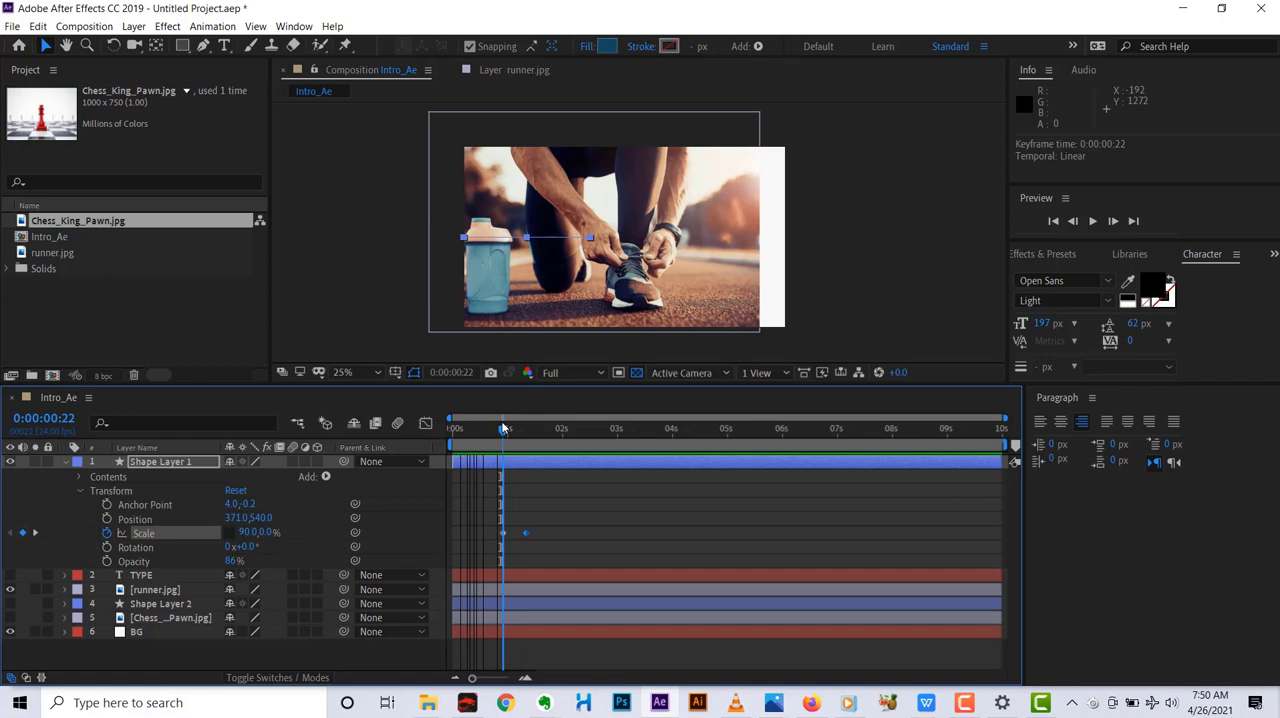
pyautogui.moveTo(504, 428); pyautogui.dragTo(505, 427)
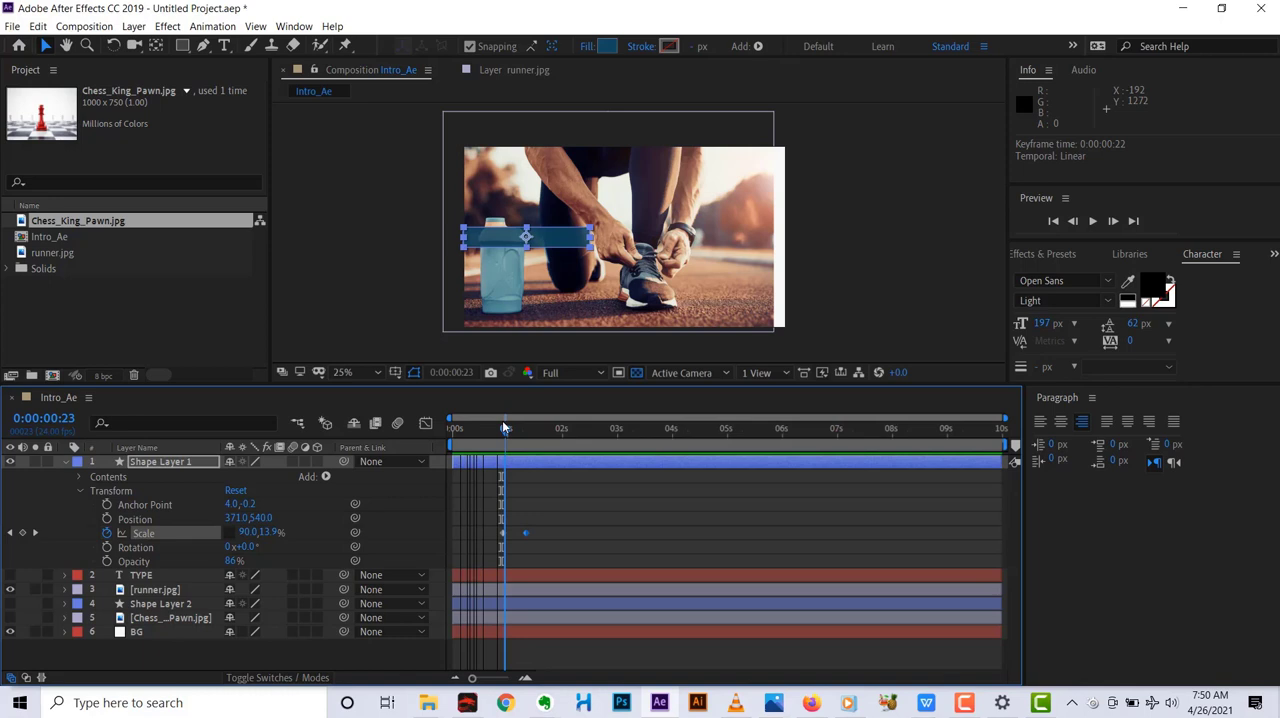
# Scrub back and forth between 0:00:00:22 and 0:00:01:08 to examine how the panel scales open.
pyautogui.moveTo(505, 427); pyautogui.dragTo(499, 434)
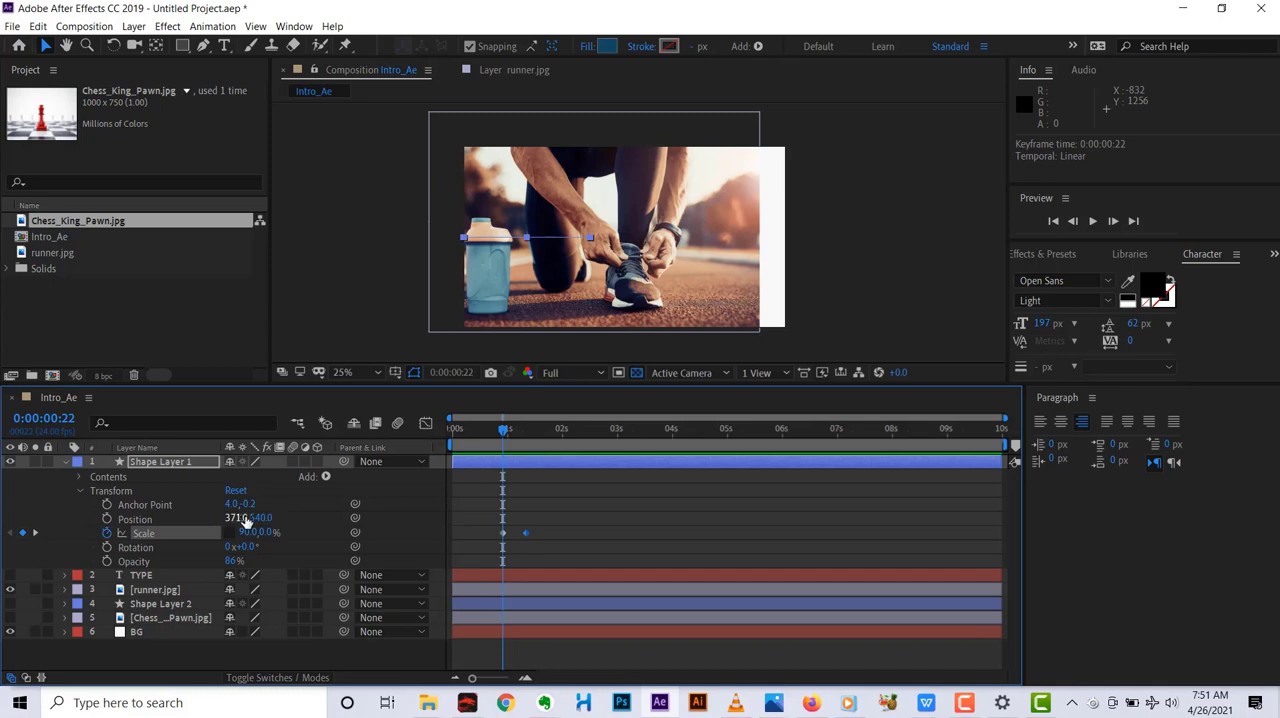
pyautogui.moveTo(251, 518); pyautogui.dragTo(259, 519)
pyautogui.moveTo(504, 438); pyautogui.dragTo(520, 440)
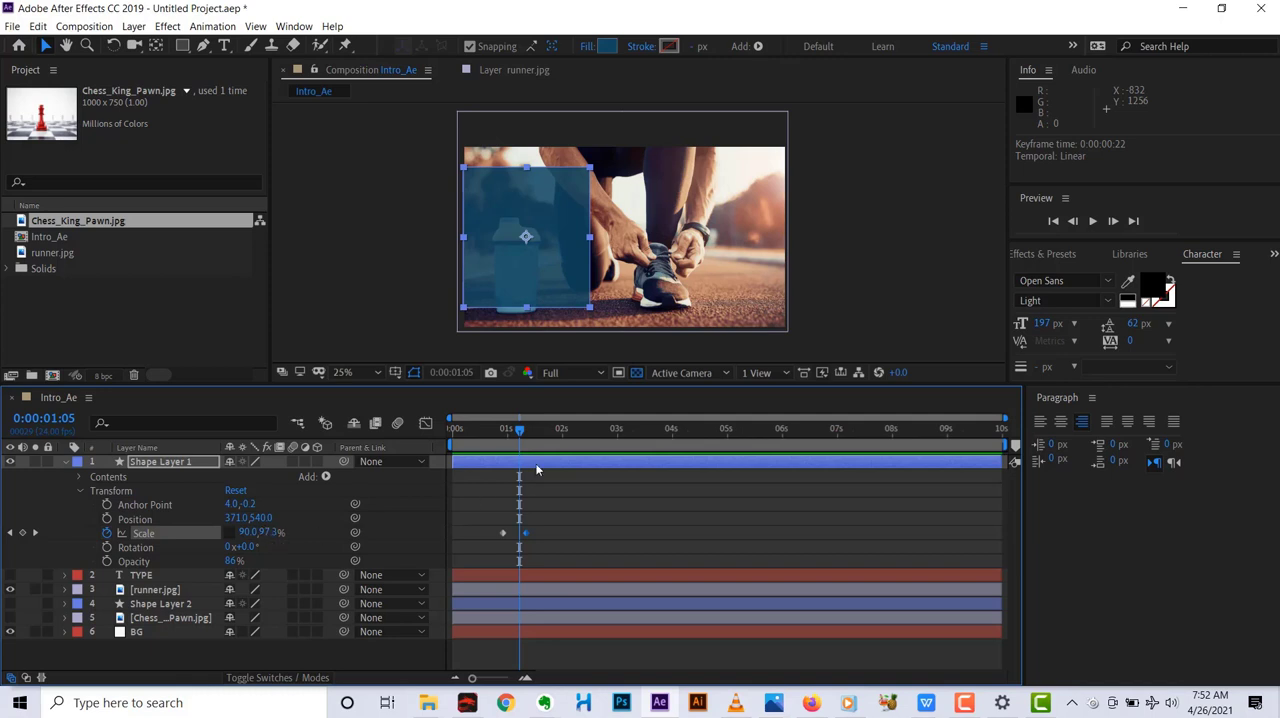
pyautogui.moveTo(517, 437); pyautogui.dragTo(504, 438)
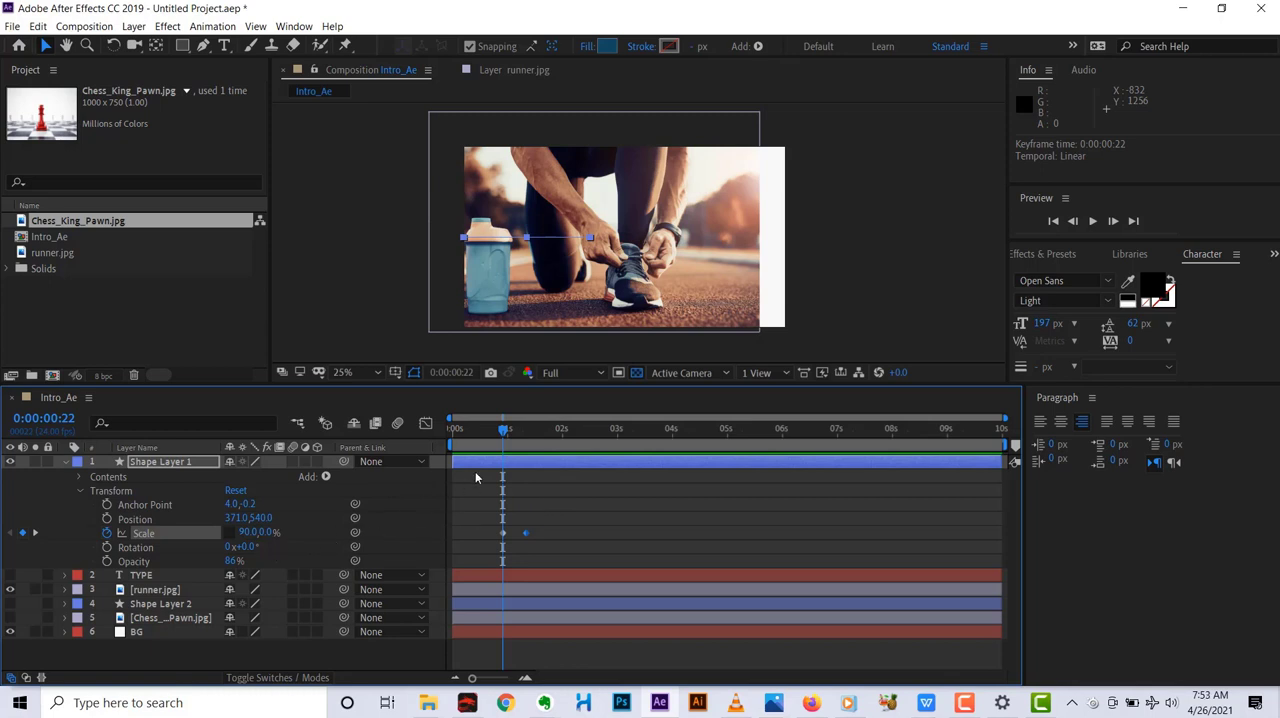
pyautogui.moveTo(504, 434); pyautogui.dragTo(524, 442)
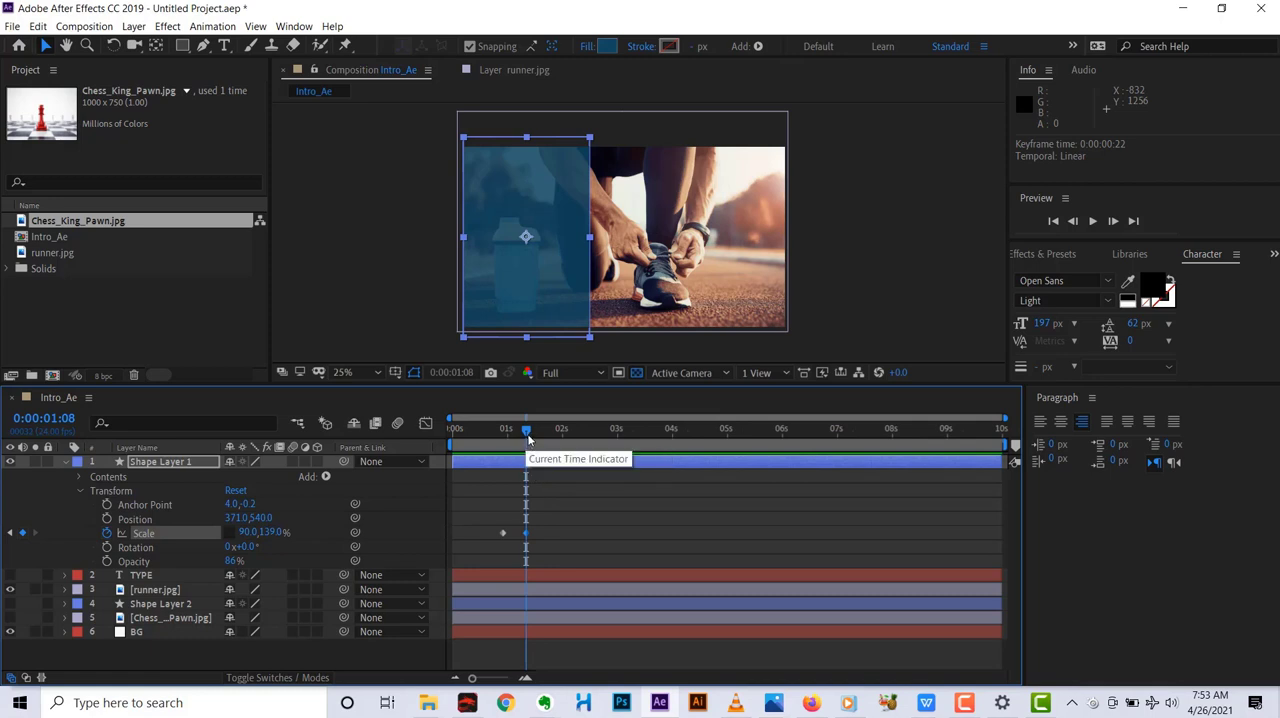
pyautogui.moveTo(527, 436)
pyautogui.mouseDown()
pyautogui.moveTo(489, 443)
pyautogui.moveTo(524, 436)
pyautogui.mouseUp()
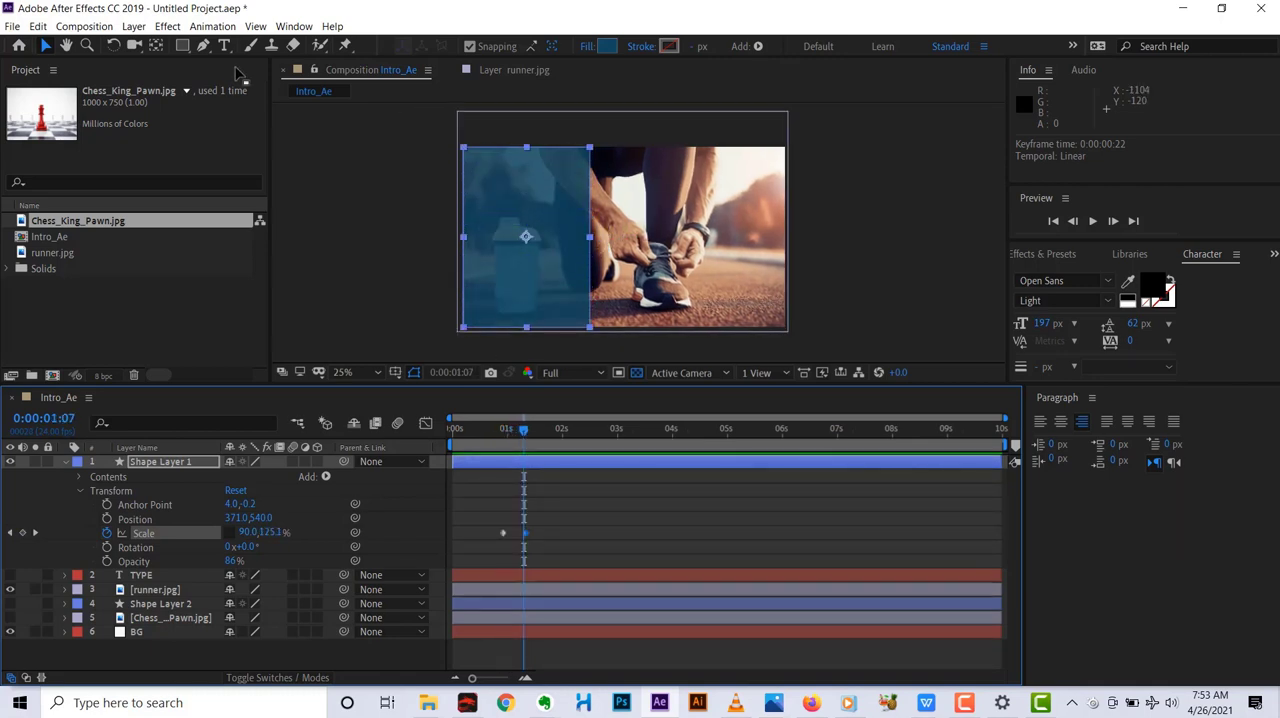
# Scrub ahead to 0:00:02:01, return to 0:00:00:00 and play back the full composition.
pyautogui.click(183, 46)
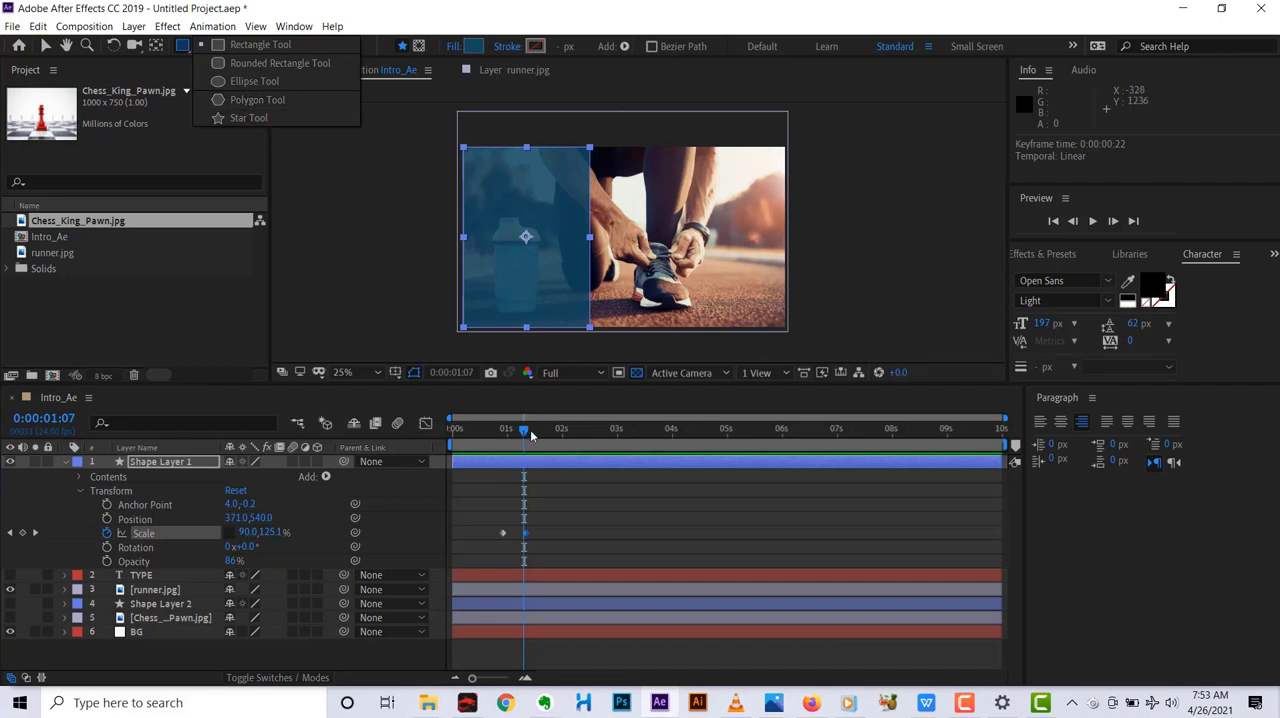
pyautogui.moveTo(530, 429); pyautogui.dragTo(563, 429)
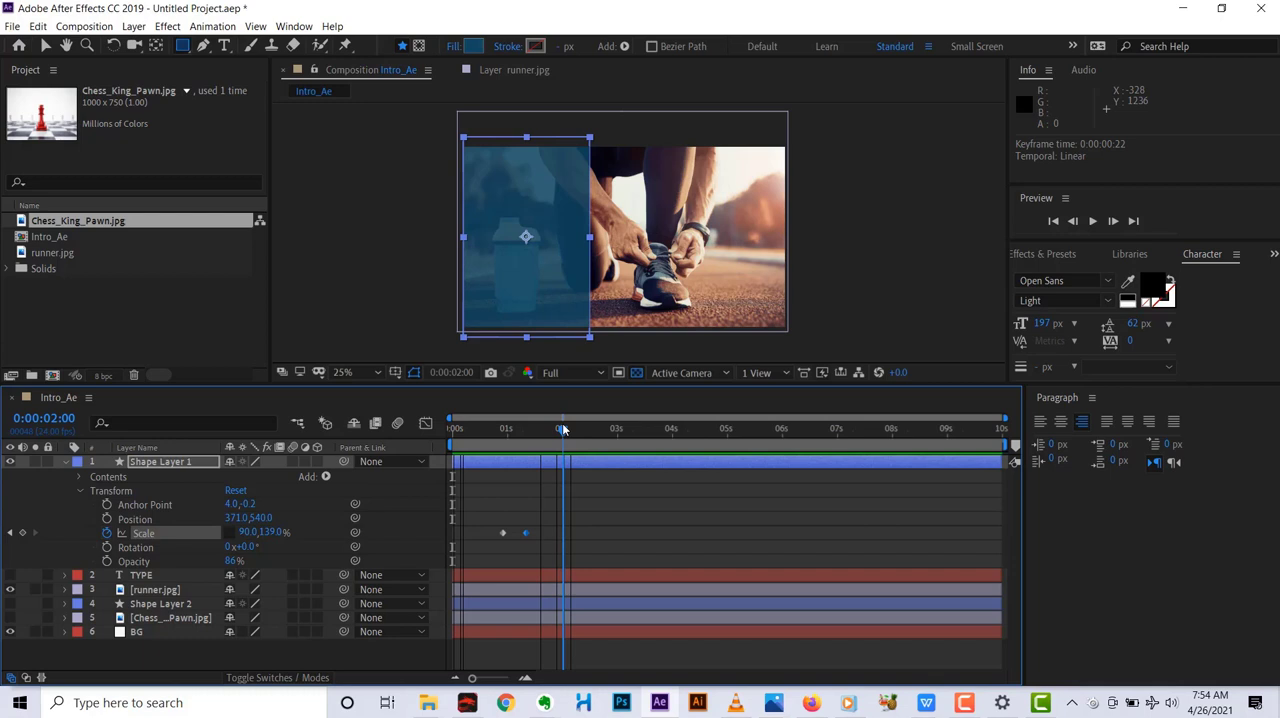
pyautogui.moveTo(562, 428); pyautogui.dragTo(562, 428)
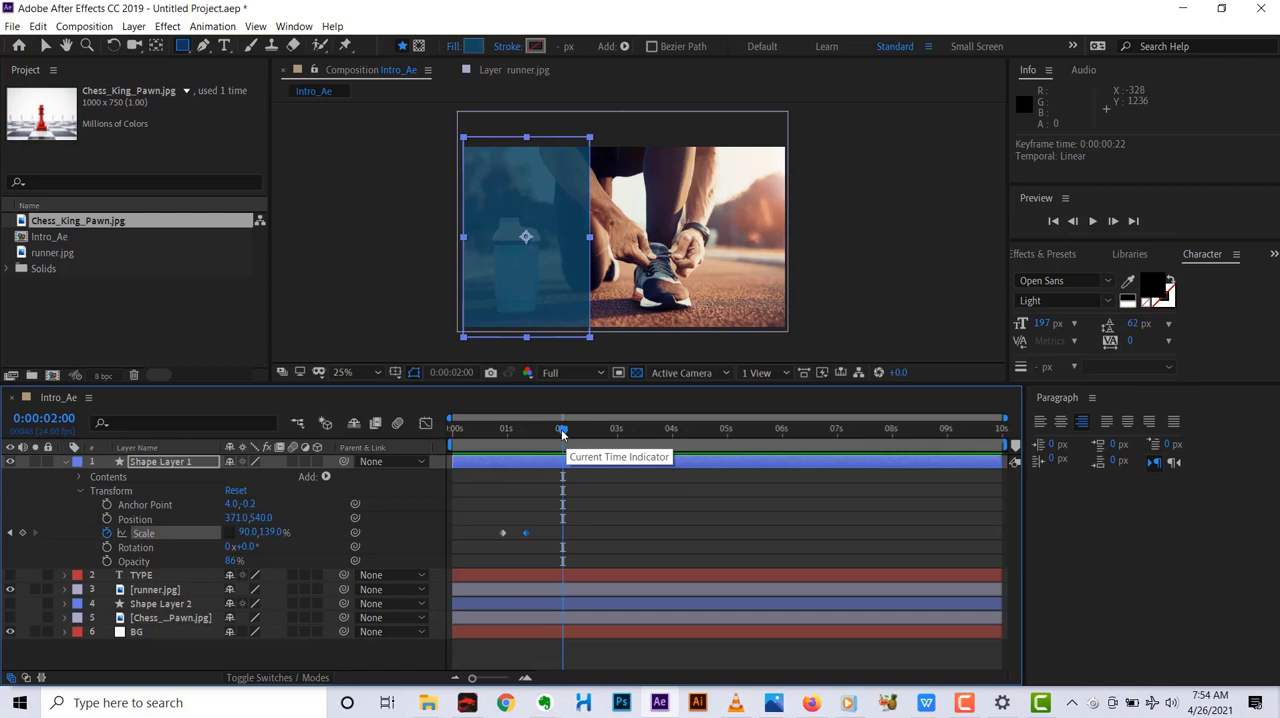
pyautogui.moveTo(563, 432); pyautogui.dragTo(565, 432)
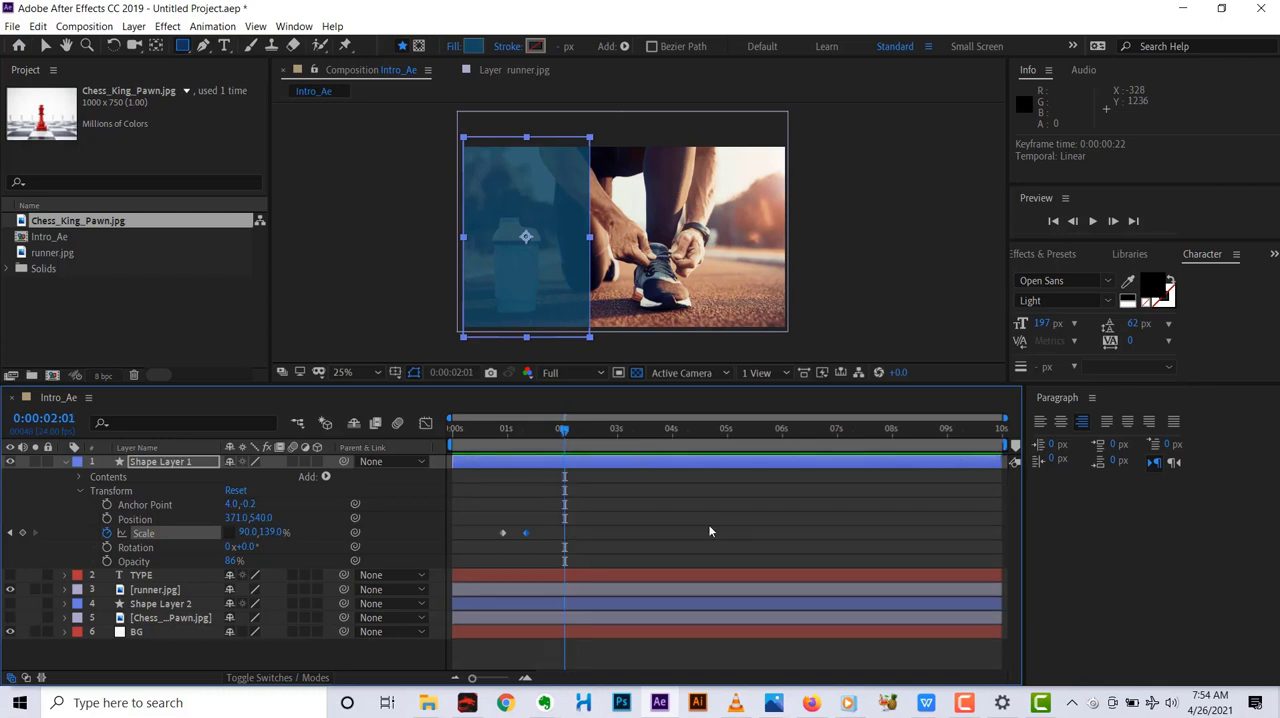
pyautogui.moveTo(564, 432); pyautogui.dragTo(425, 449)
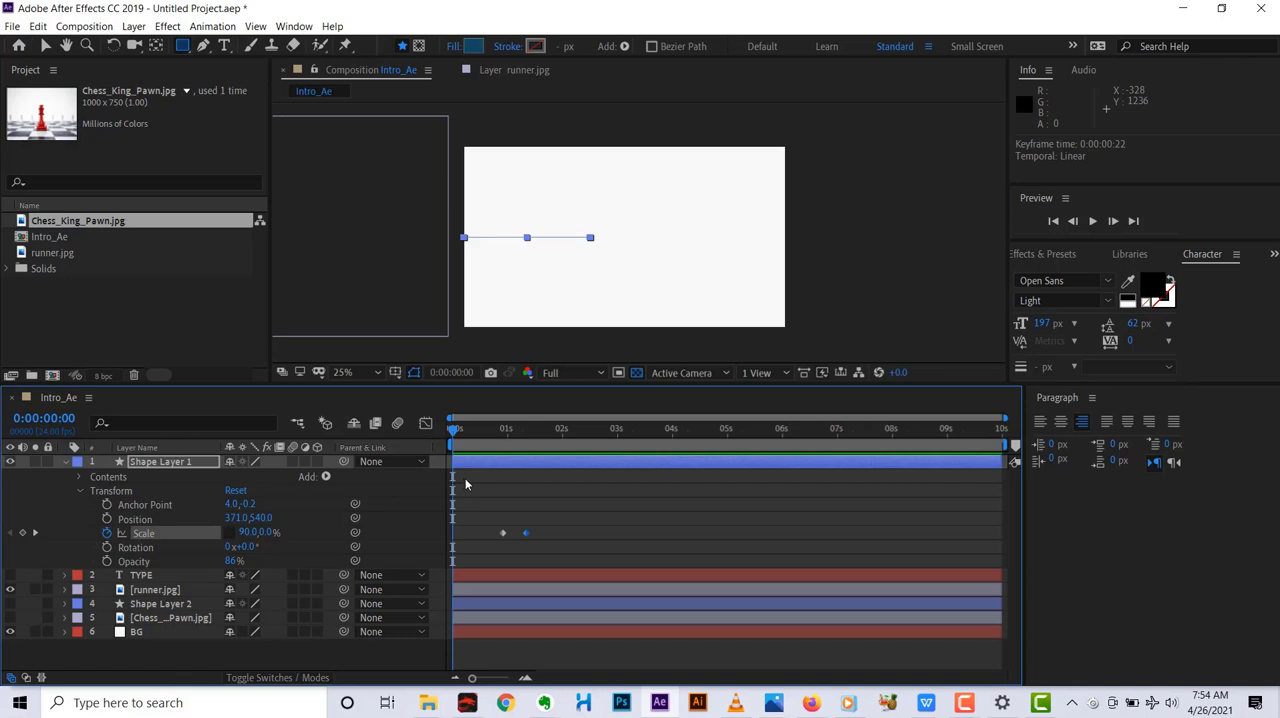
pyautogui.press('space')
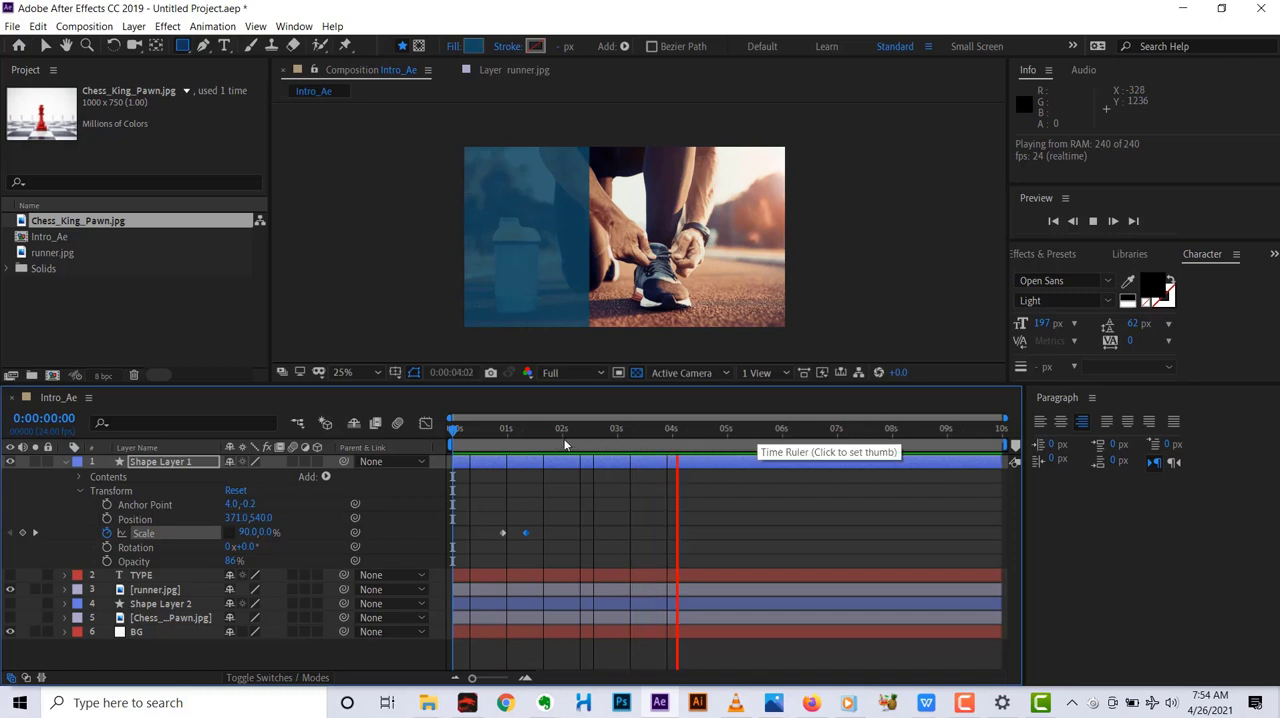
# End the work area at 0:00:01:22 and start it at 0:00:00:13.
pyautogui.moveTo(554, 429)
pyautogui.mouseDown()
pyautogui.moveTo(544, 432)
pyautogui.moveTo(558, 432)
pyautogui.mouseUp()
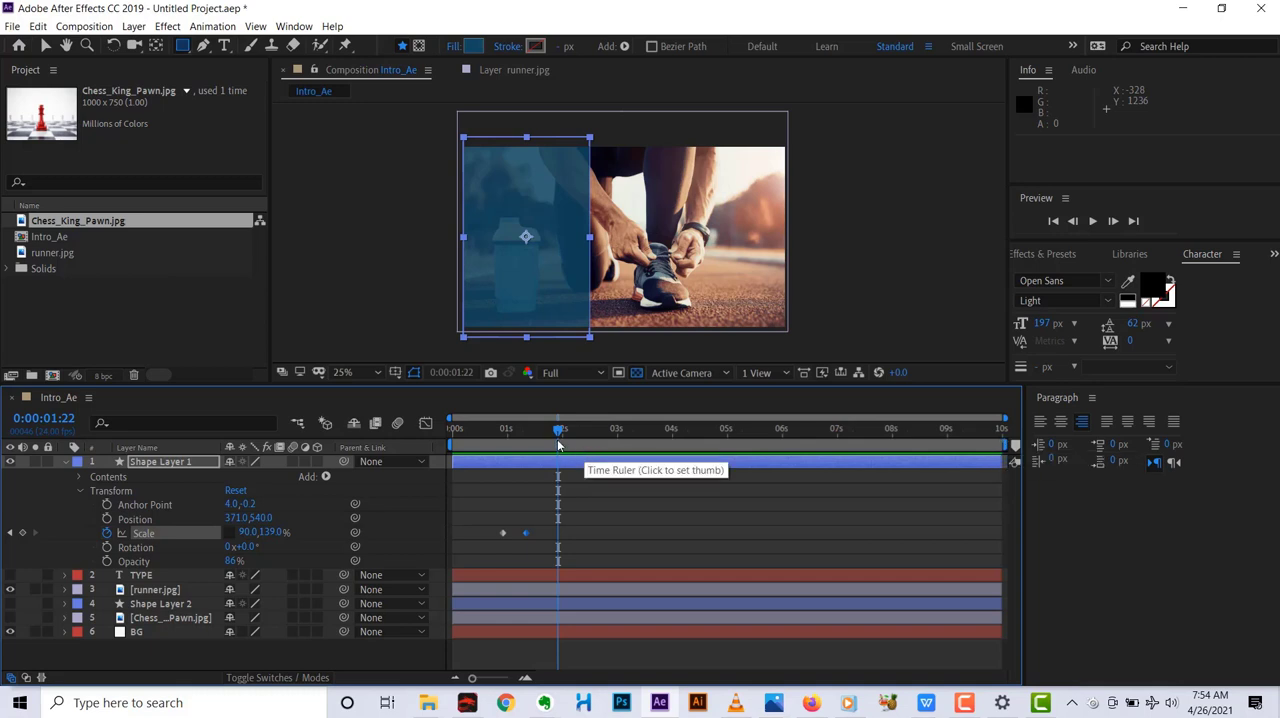
pyautogui.press('n')
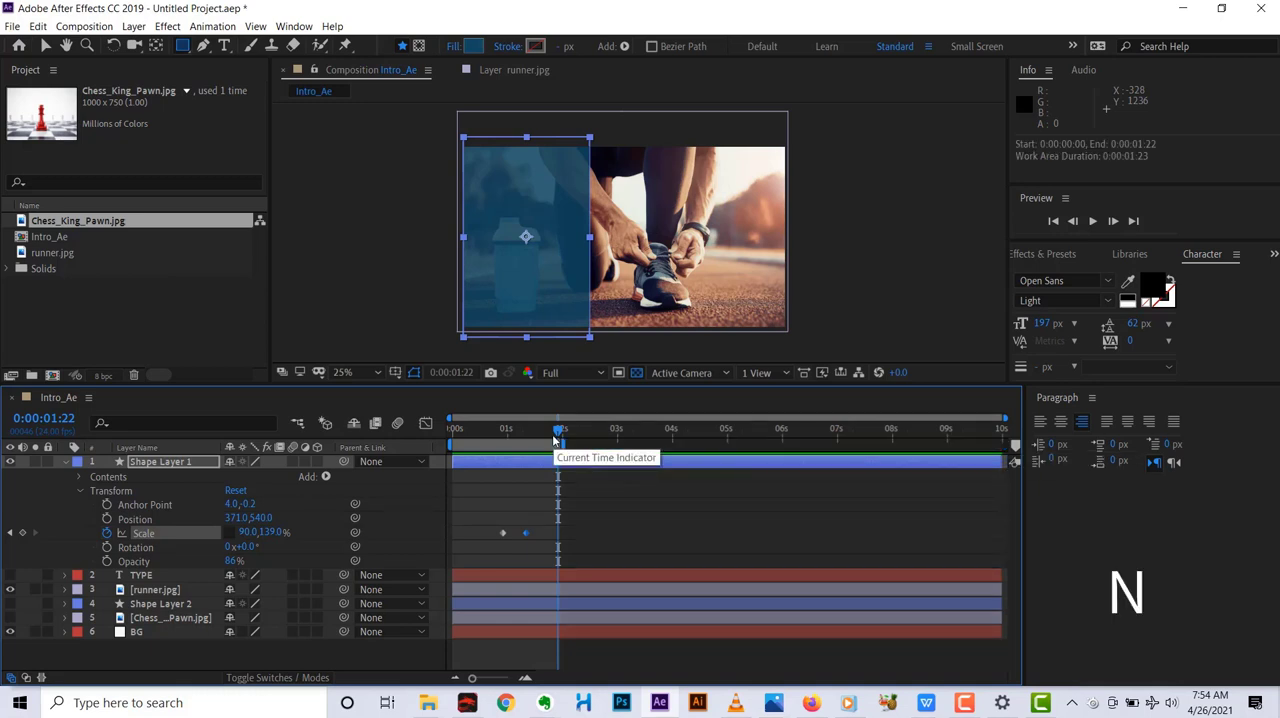
pyautogui.moveTo(559, 432); pyautogui.dragTo(485, 444)
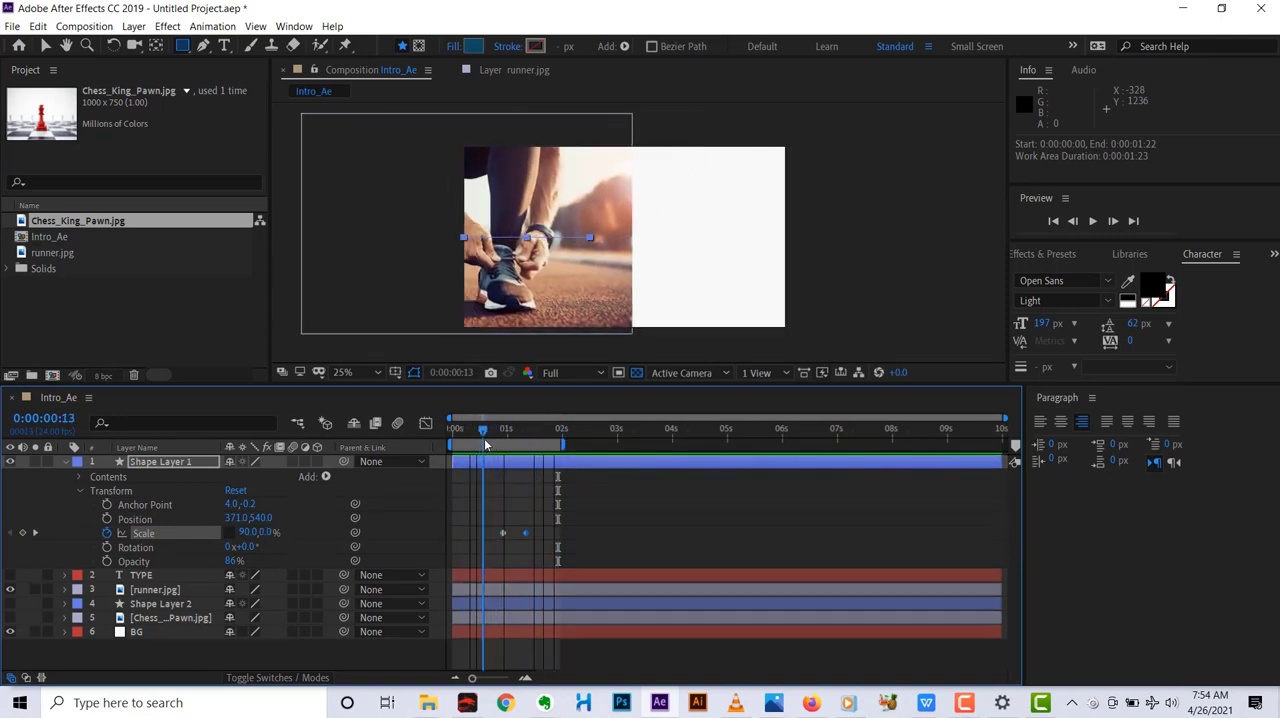
pyautogui.press('b')
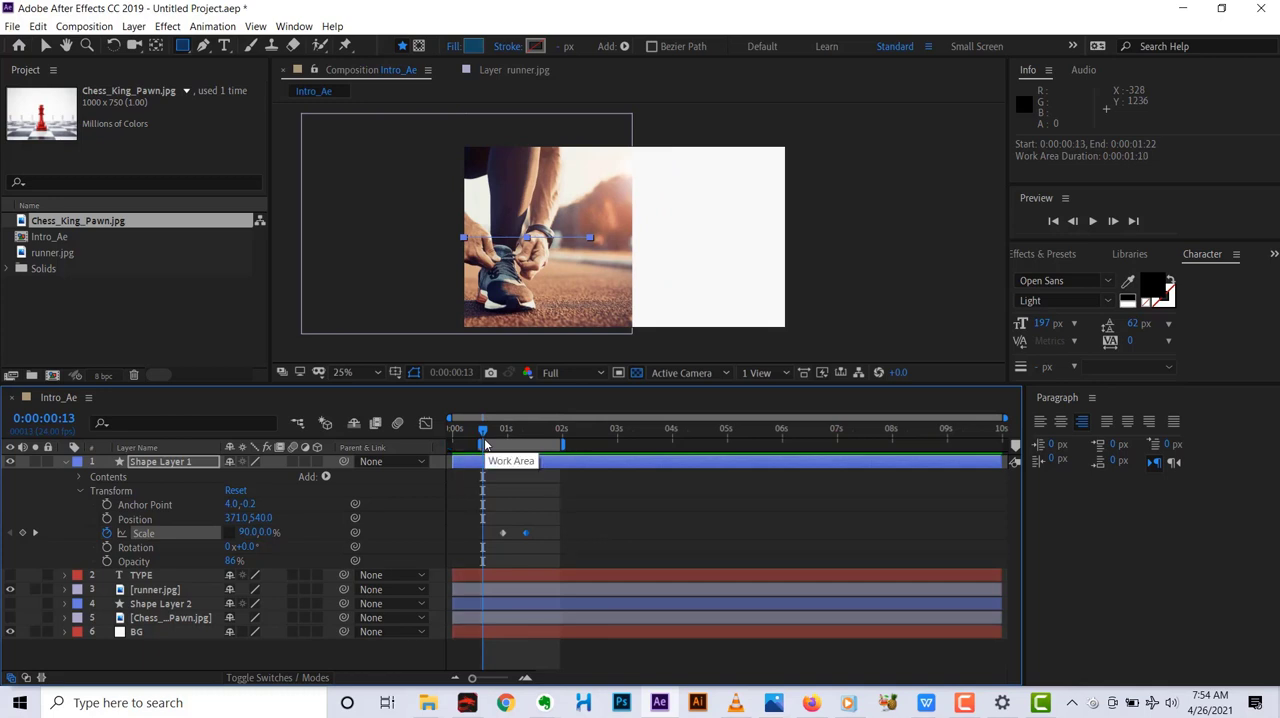
# Move the start of the work area back to 0:00:00:00.
pyautogui.press('n')
pyautogui.click(478, 431)
pyautogui.moveTo(475, 431); pyautogui.dragTo(434, 439)
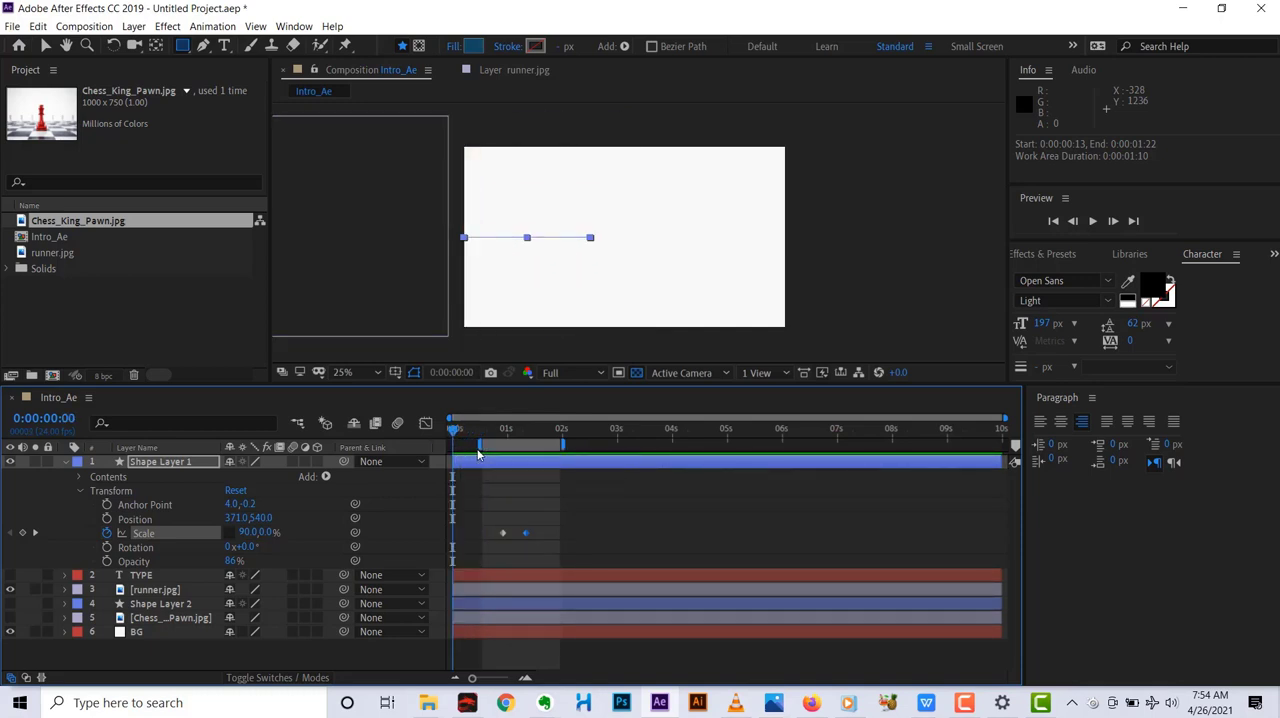
pyautogui.press('b')
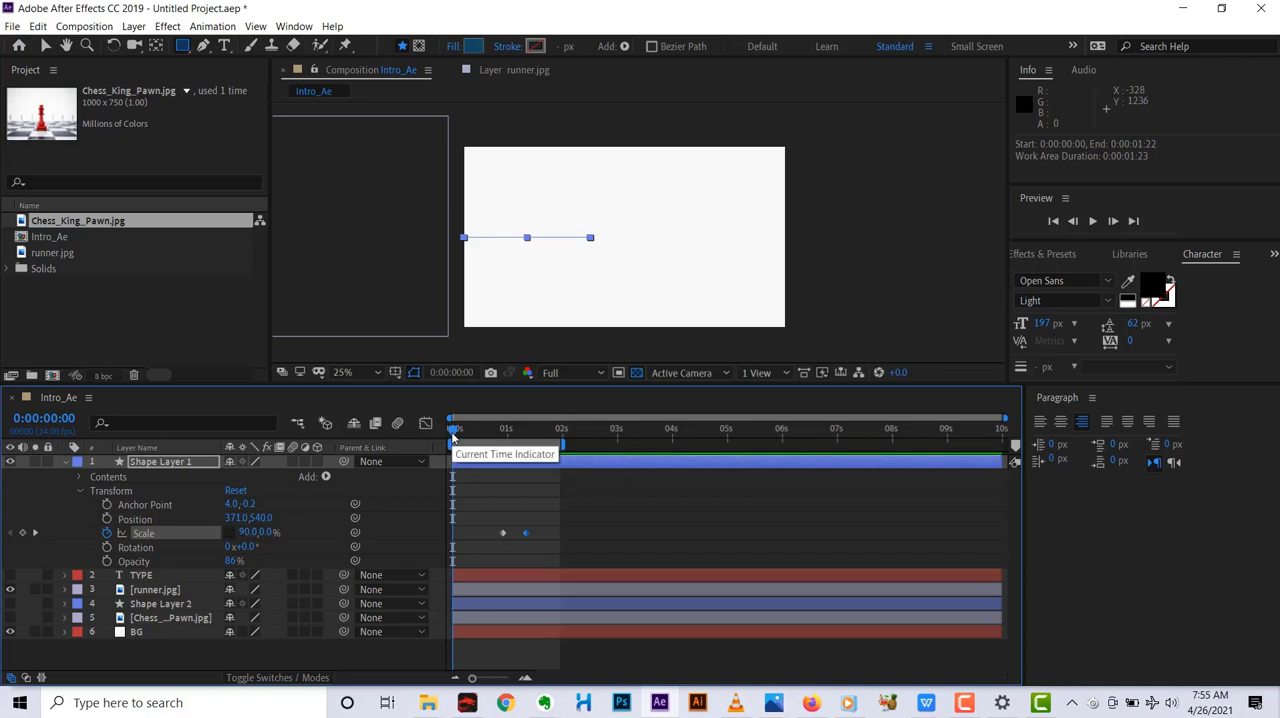
# Scrub through the shortened work area and play it from the start to review the sliding photo and panel.
pyautogui.moveTo(453, 432); pyautogui.dragTo(558, 428)
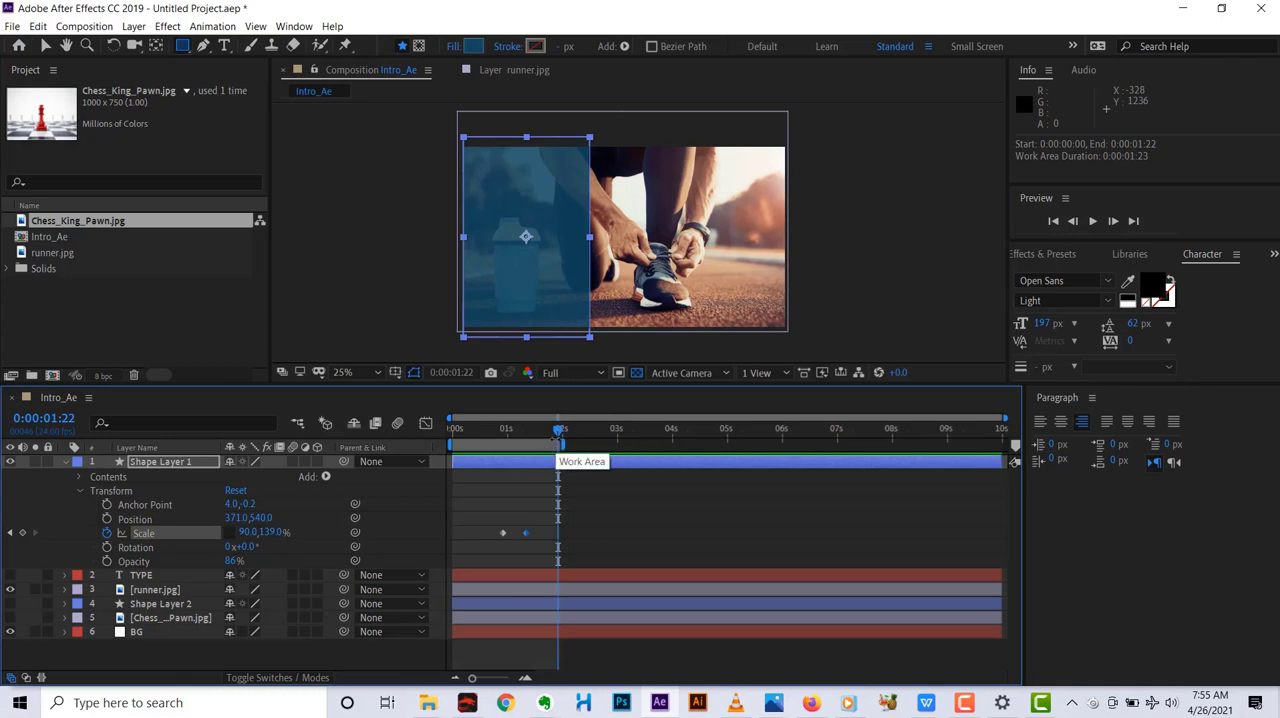
pyautogui.moveTo(558, 432); pyautogui.dragTo(423, 481)
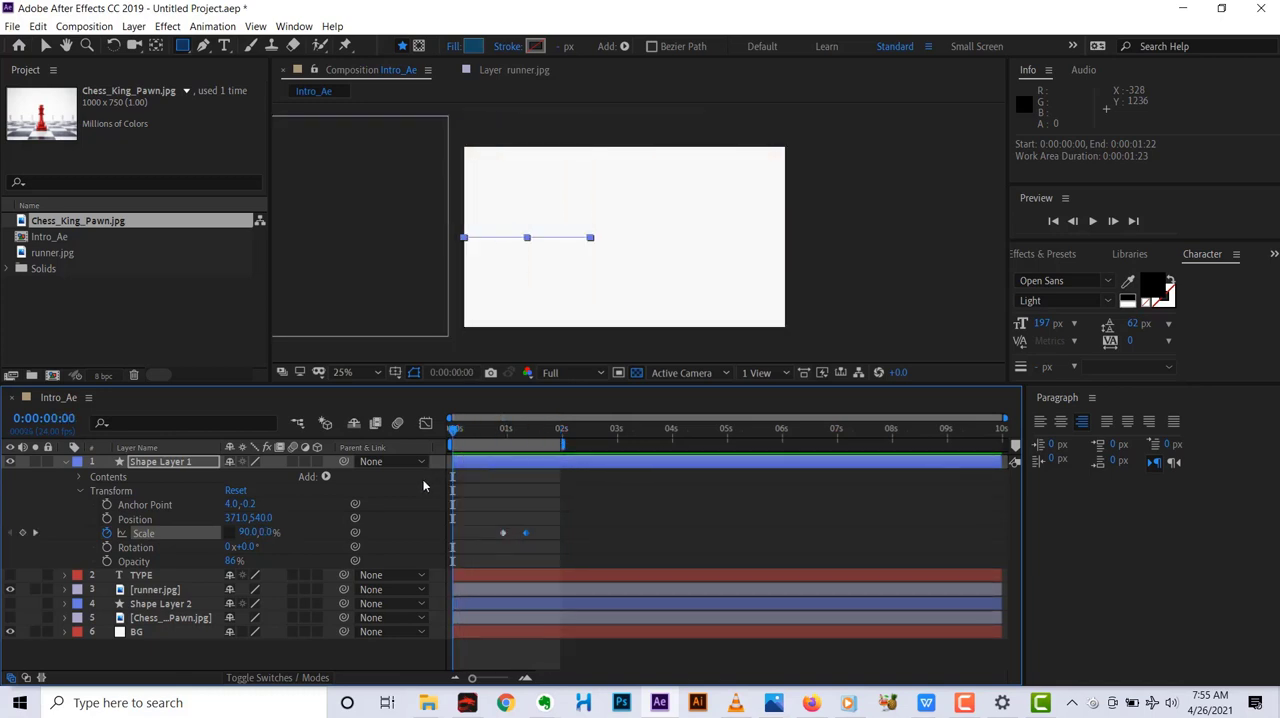
pyautogui.press('space')
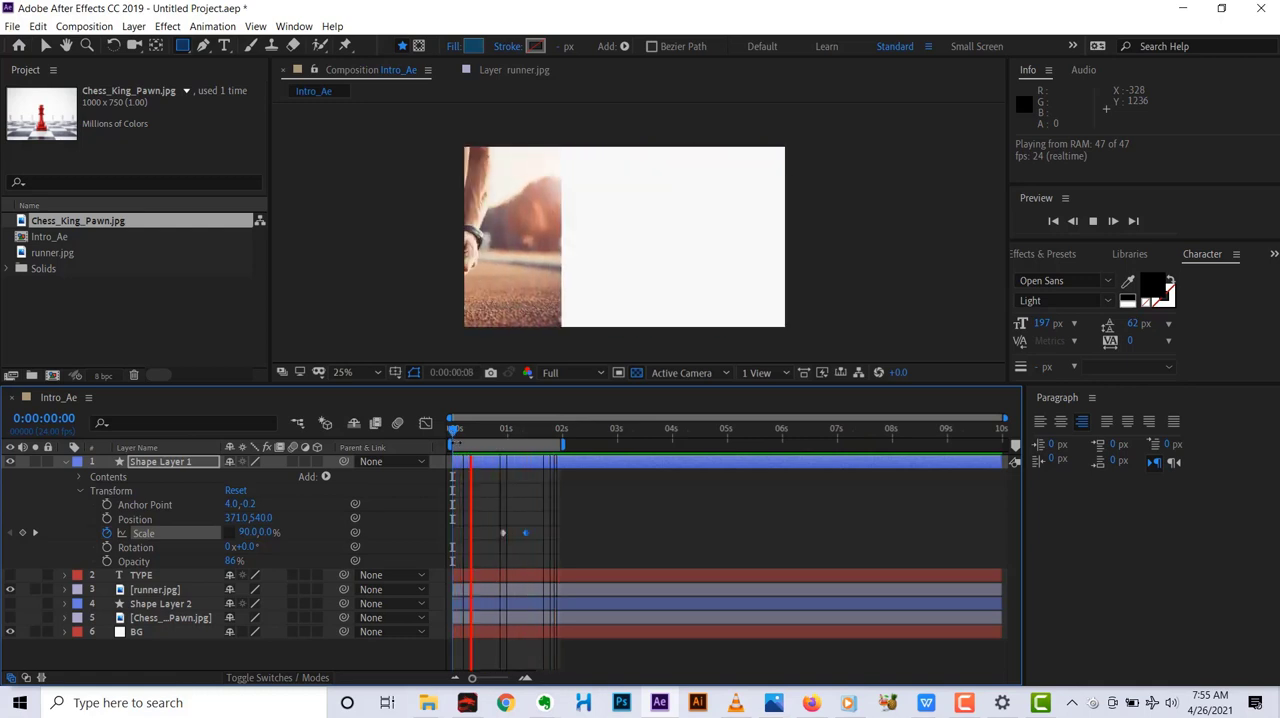
pyautogui.press('space')
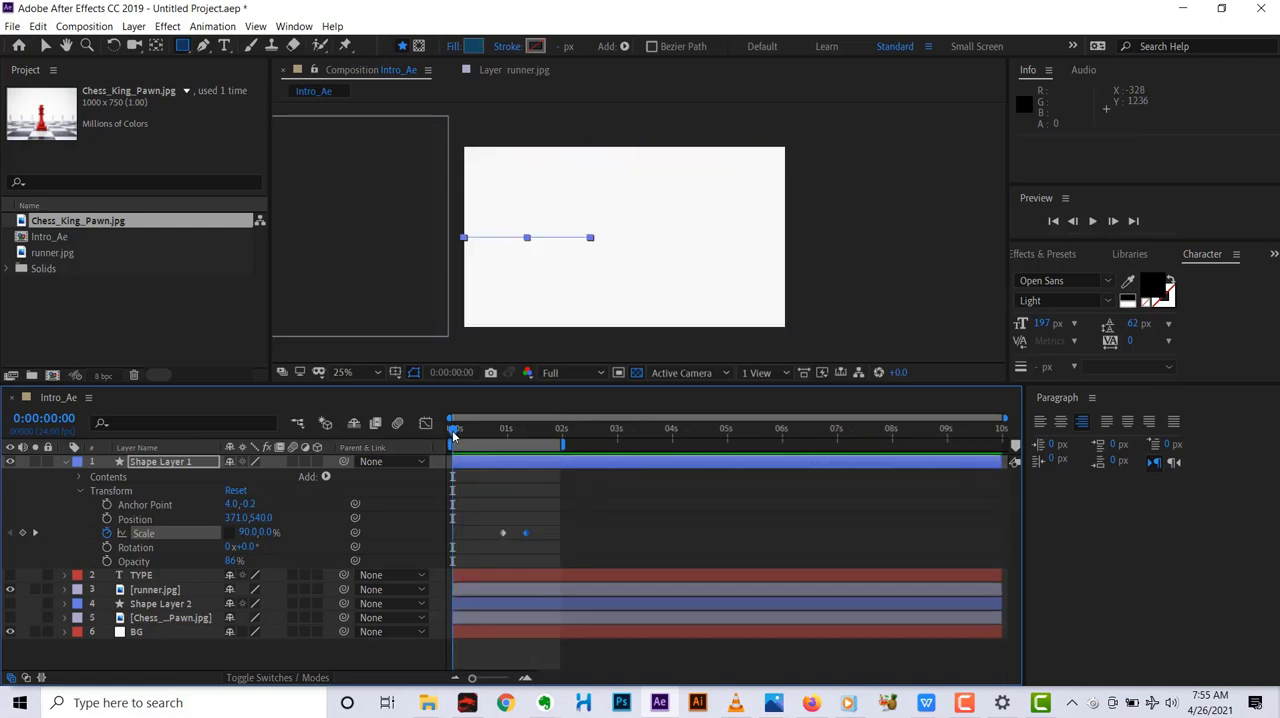
pyautogui.moveTo(449, 432); pyautogui.dragTo(491, 430)
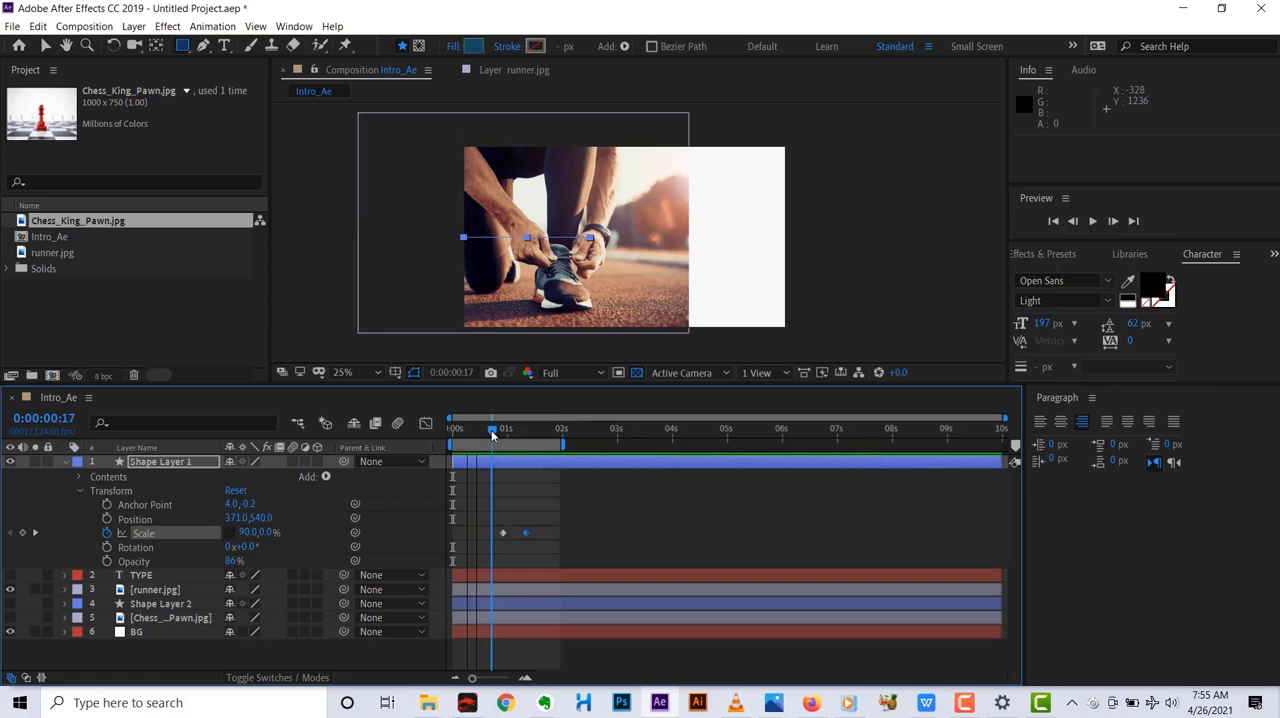
pyautogui.moveTo(491, 430); pyautogui.dragTo(505, 424)
pyautogui.press('space')
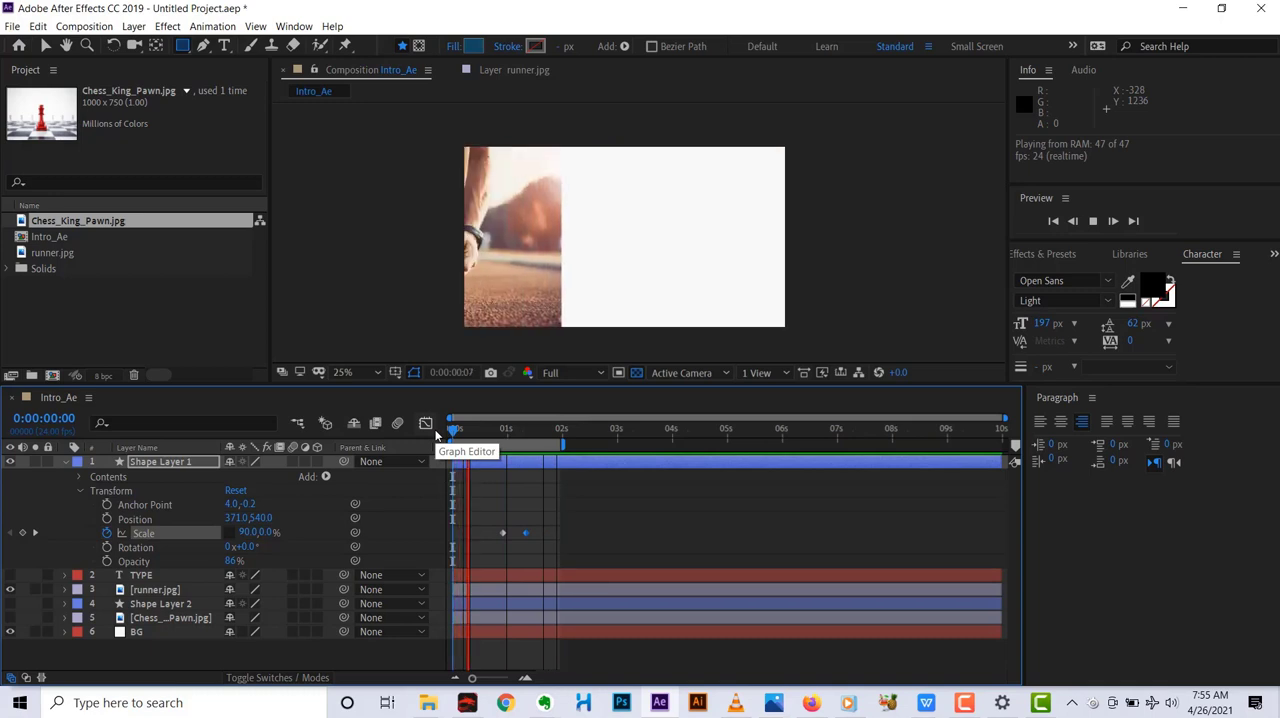
pyautogui.press('space')
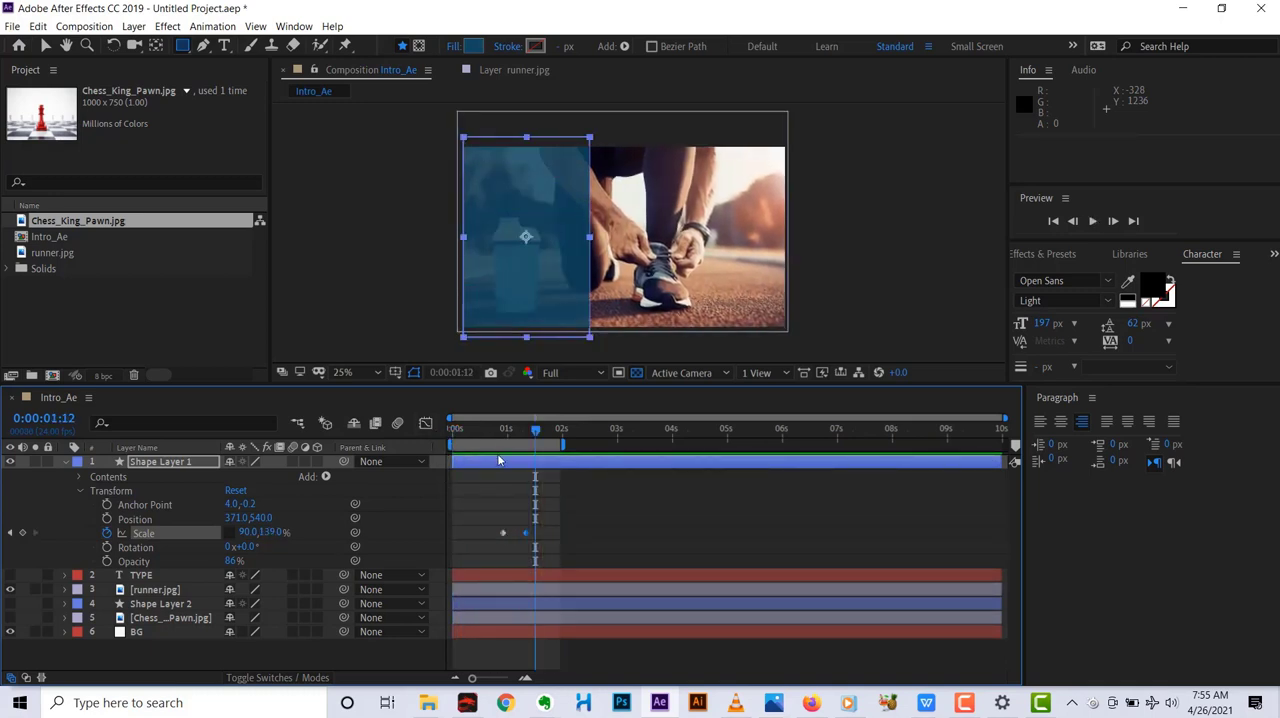
# Scrub across the panel's scale keyframes and park the current time at 0:00:01:14.
pyautogui.moveTo(529, 435)
pyautogui.mouseDown()
pyautogui.moveTo(457, 440)
pyautogui.moveTo(518, 452)
pyautogui.mouseUp()
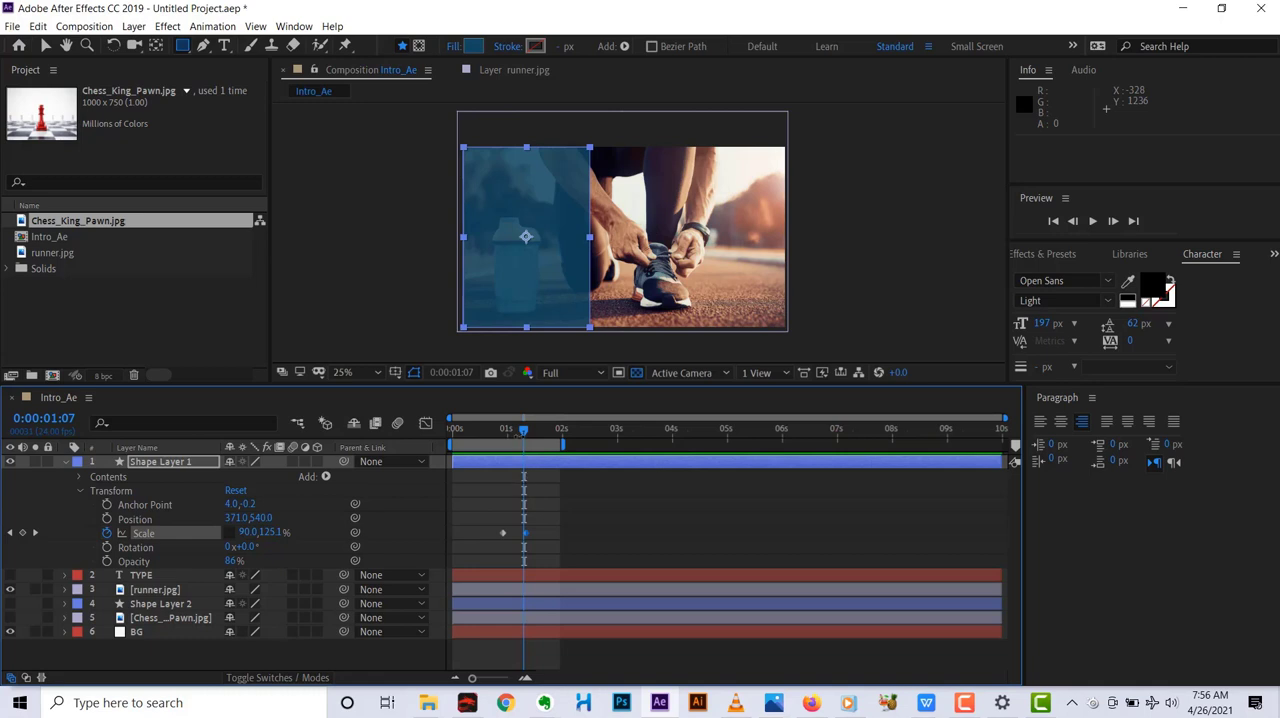
pyautogui.moveTo(519, 436)
pyautogui.mouseDown()
pyautogui.moveTo(498, 438)
pyautogui.moveTo(514, 438)
pyautogui.mouseUp()
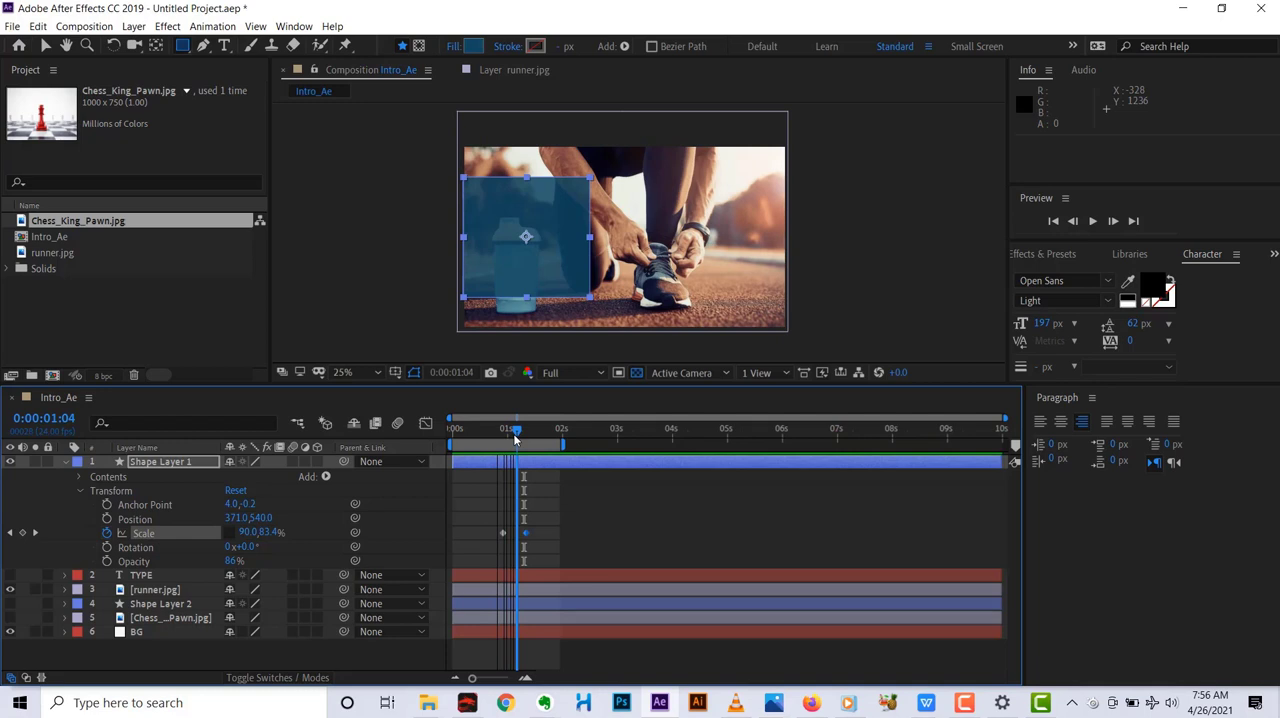
pyautogui.press('pagedown')
pyautogui.press('pagedown')
pyautogui.press('pagedown')
pyautogui.press('pagedown')
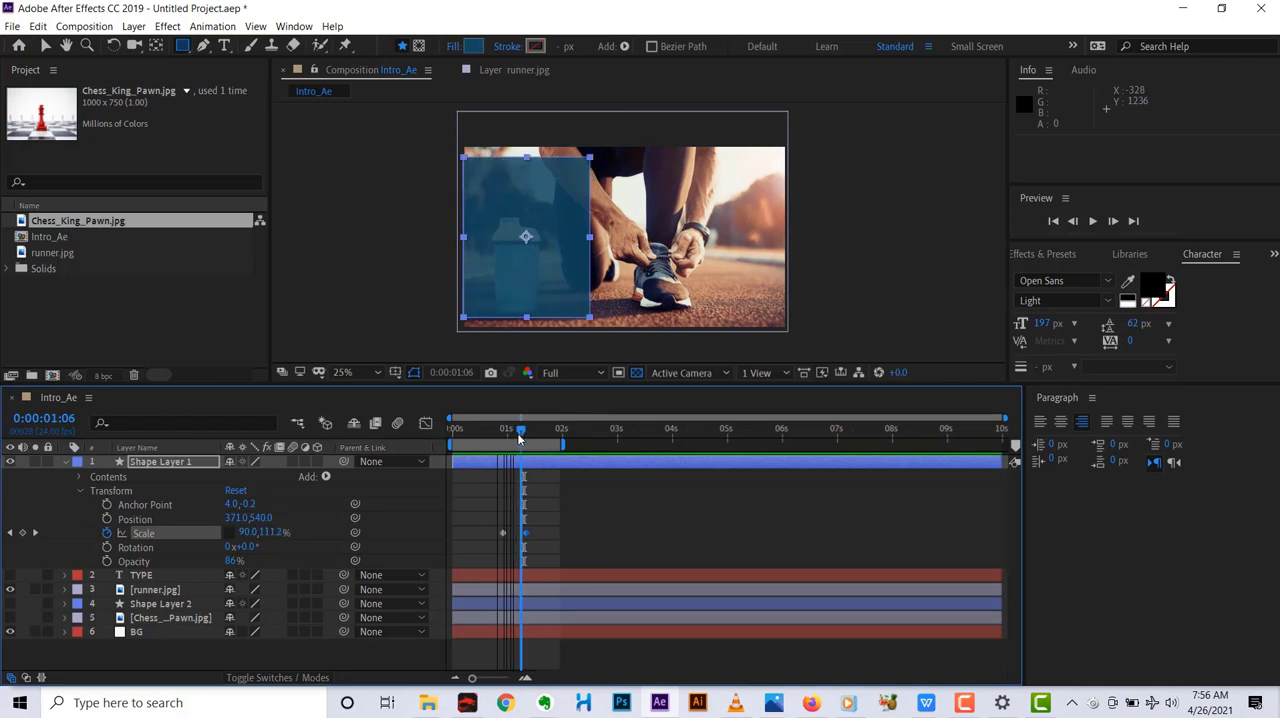
pyautogui.moveTo(514, 440); pyautogui.dragTo(539, 437)
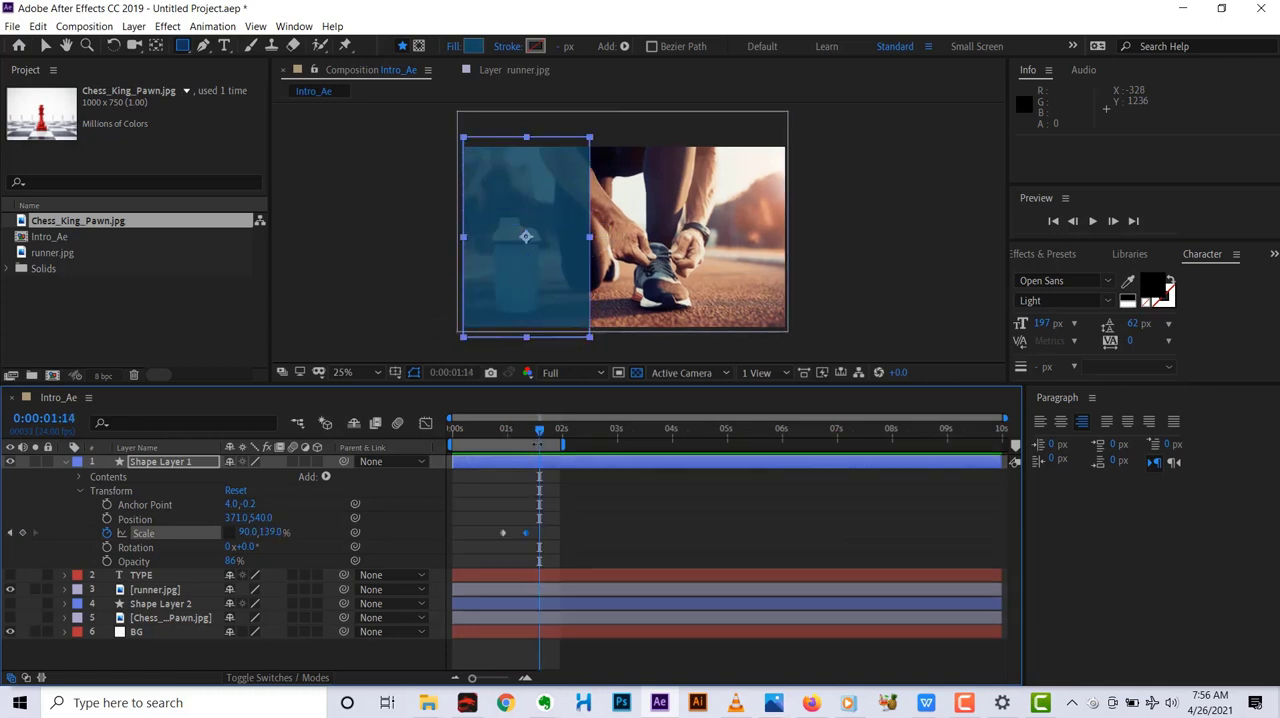
# Collapse Shape Layer 1 and place the TYPE text layer above it with its visibility on.
pyautogui.click(64, 461)
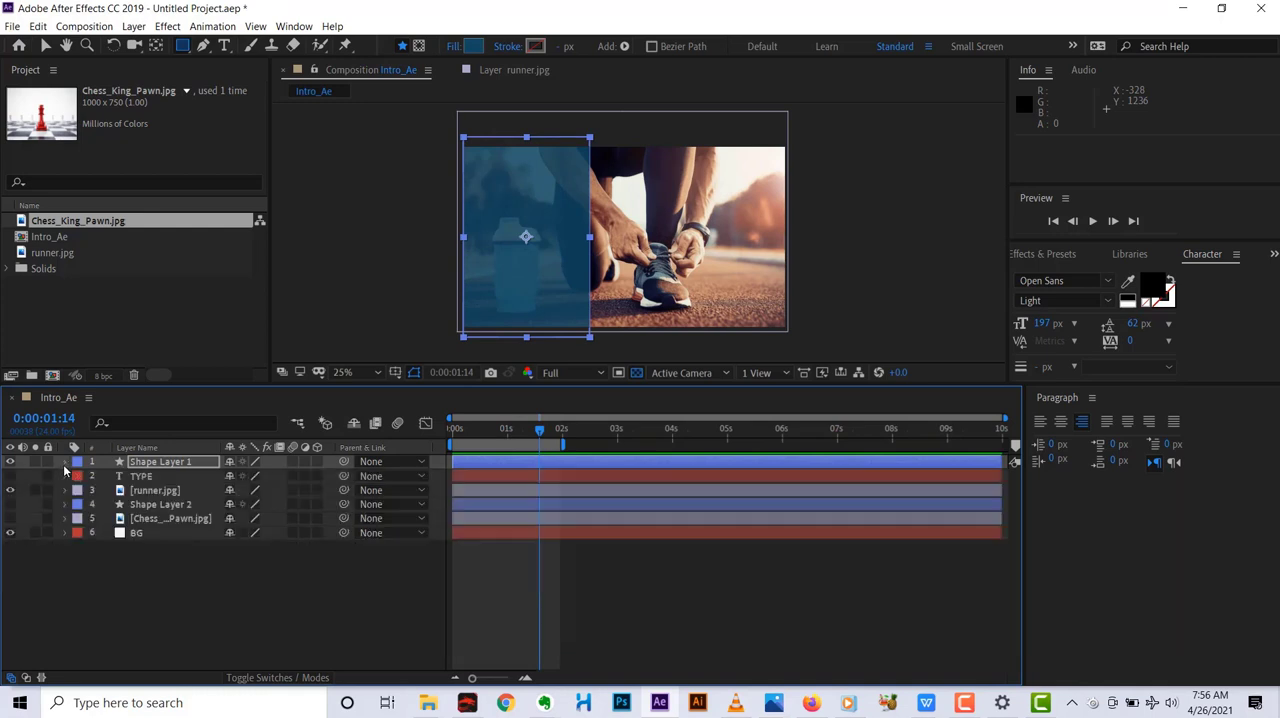
pyautogui.click(168, 490)
pyautogui.moveTo(167, 478); pyautogui.dragTo(162, 462)
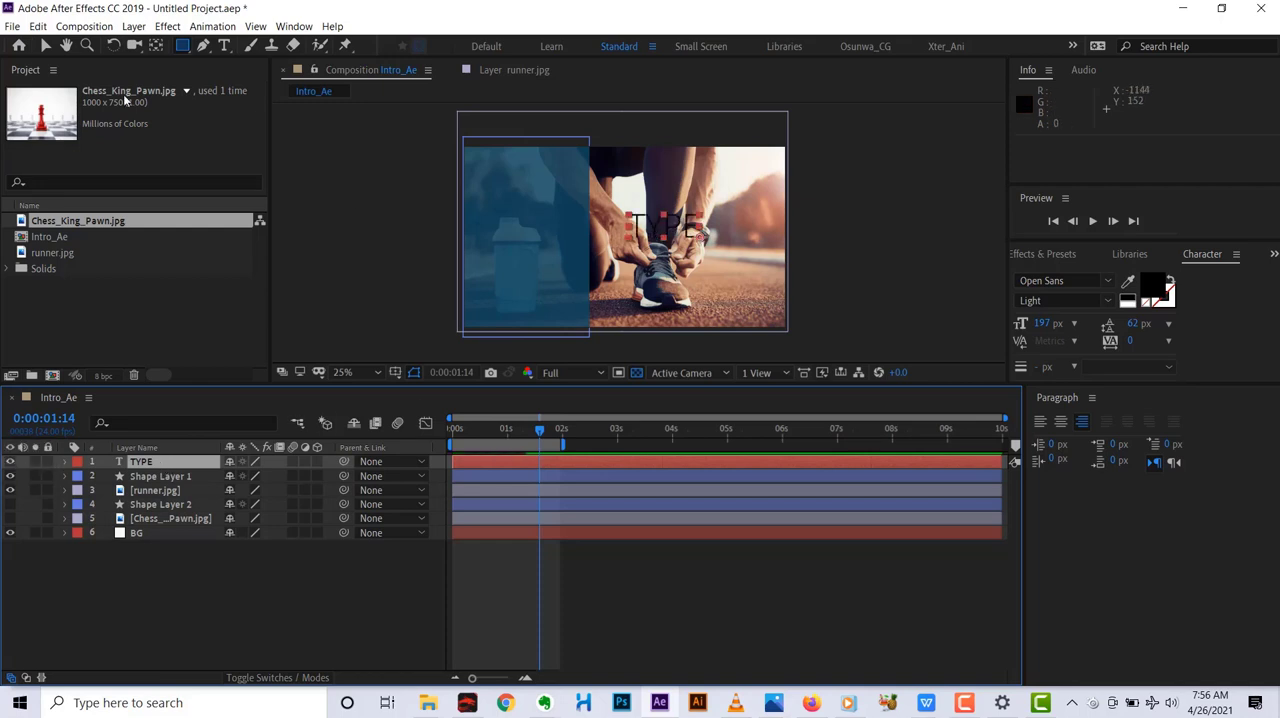
# Move the TYPE text horizontally onto the blue panel, to position 573, 544.
pyautogui.click(45, 47)
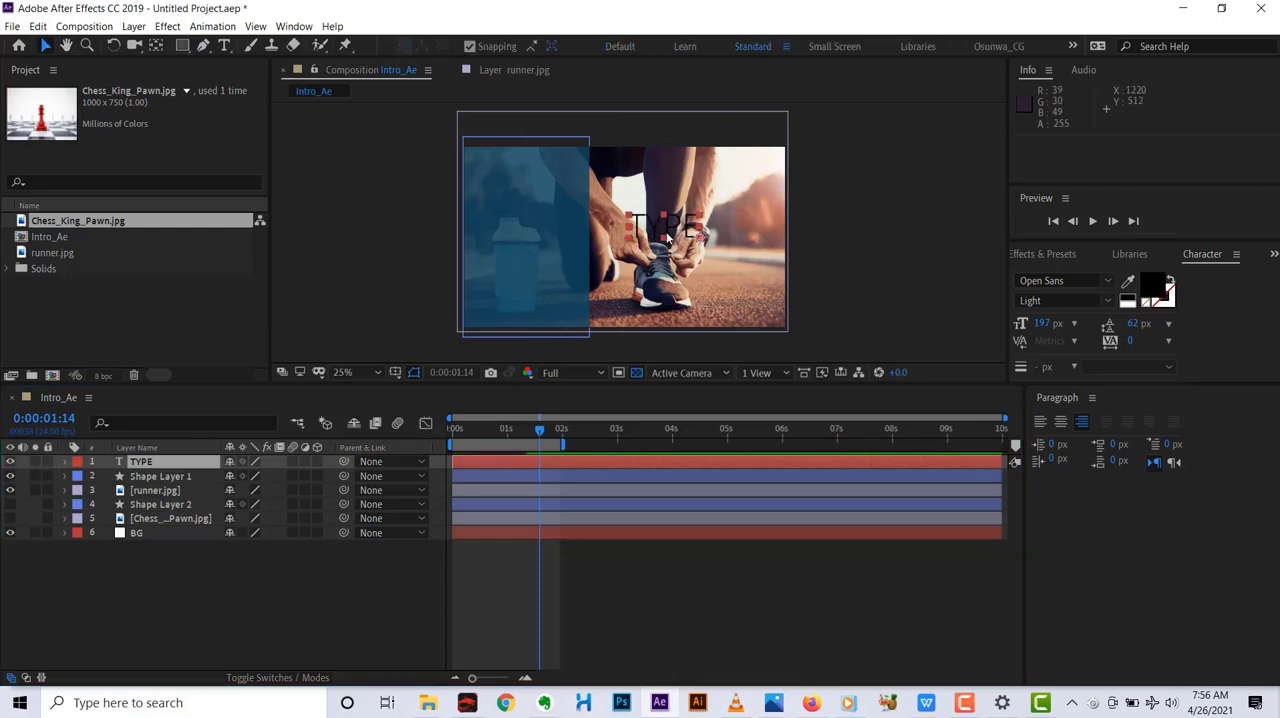
pyautogui.moveTo(663, 214); pyautogui.dragTo(605, 238)
pyautogui.hotkey('ctrl', 'z')
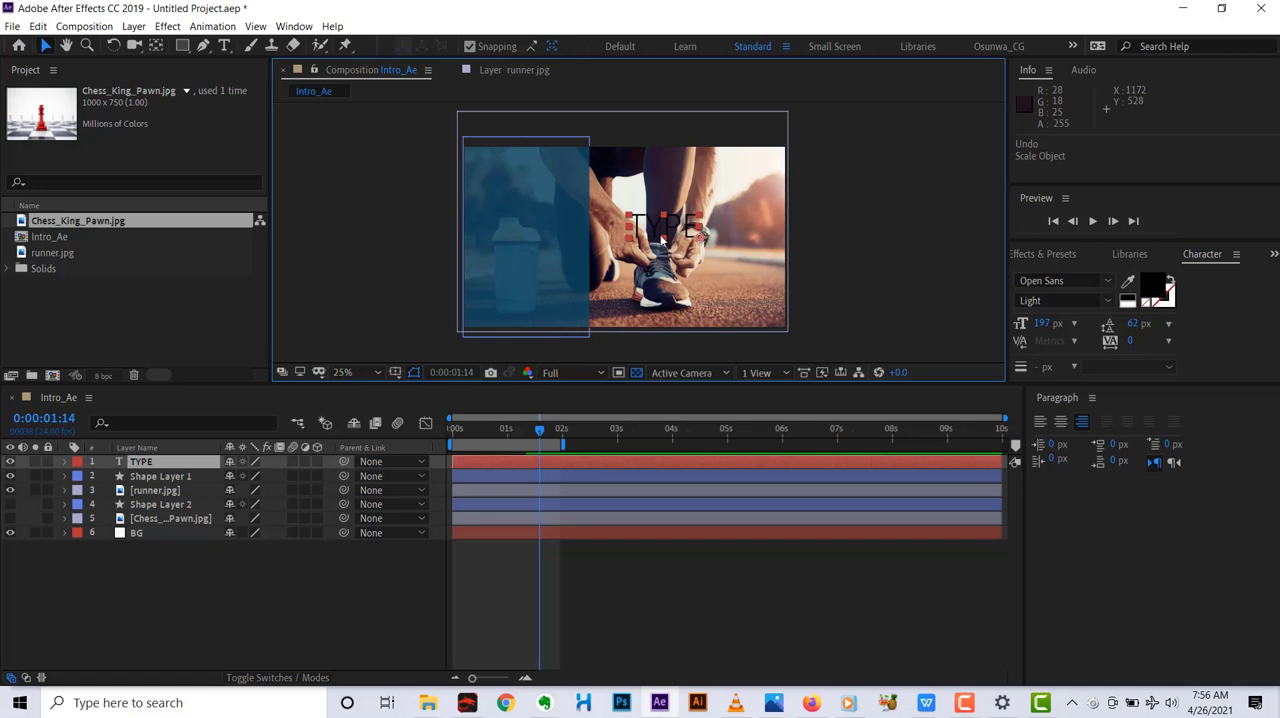
pyautogui.hotkey('shift', 'Left')
pyautogui.hotkey('shift', 'Left')
pyautogui.hotkey('shift', 'Left')
pyautogui.hotkey('shift', 'Left')
pyautogui.hotkey('shift', 'Left')
pyautogui.hotkey('shift', 'Left')
pyautogui.hotkey('shift', 'Left')
pyautogui.hotkey('shift', 'Left')
pyautogui.hotkey('shift', 'Left')
pyautogui.hotkey('shift', 'Left')
pyautogui.hotkey('shift', 'Left')
pyautogui.hotkey('shift', 'Left')
pyautogui.hotkey('shift', 'Left')
pyautogui.hotkey('shift', 'Left')
pyautogui.hotkey('shift', 'Left')
pyautogui.hotkey('shift', 'Left')
pyautogui.hotkey('shift', 'Left')
pyautogui.hotkey('shift', 'Left')
pyautogui.hotkey('shift', 'Left')
pyautogui.hotkey('shift', 'Left')
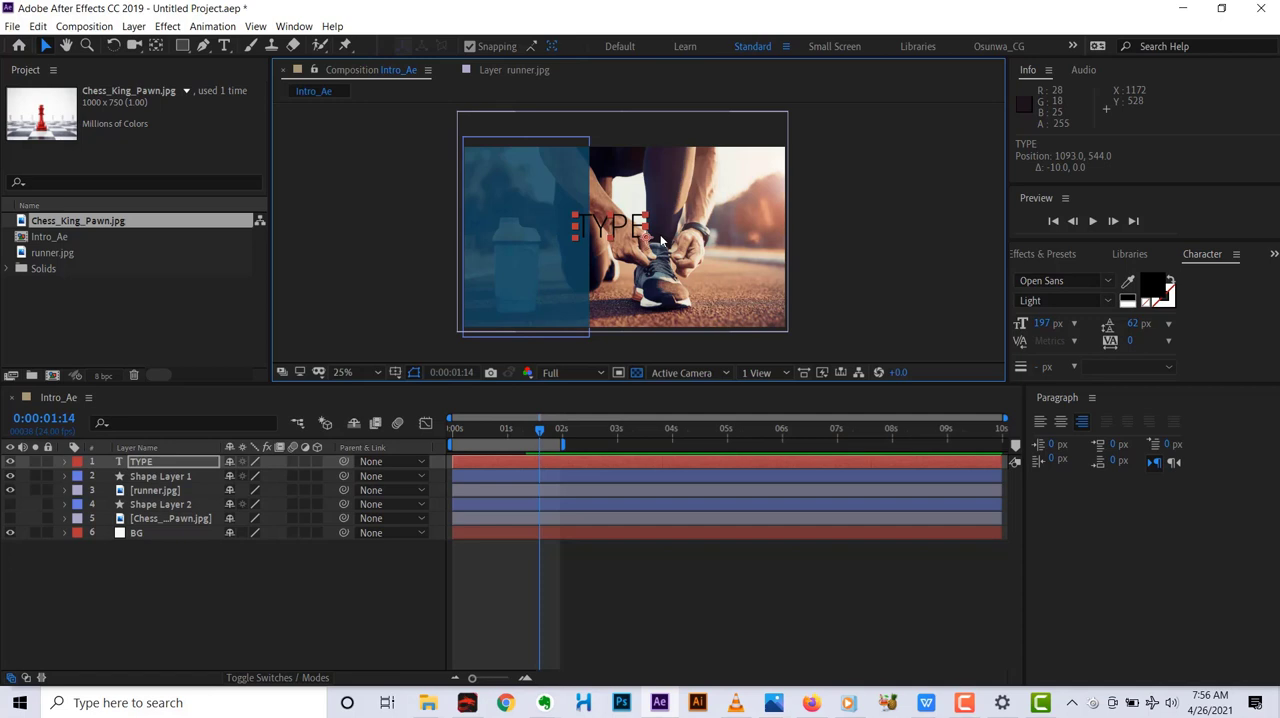
pyautogui.hotkey('shift', 'Left')
pyautogui.hotkey('shift', 'Left')
pyautogui.hotkey('shift', 'Left')
pyautogui.hotkey('shift', 'Left')
pyautogui.hotkey('shift', 'Left')
pyautogui.hotkey('shift', 'Left')
pyautogui.hotkey('shift', 'Left')
pyautogui.hotkey('shift', 'Left')
pyautogui.hotkey('shift', 'Left')
pyautogui.hotkey('shift', 'Left')
pyautogui.hotkey('shift', 'Left')
pyautogui.hotkey('shift', 'Left')
pyautogui.hotkey('shift', 'Left')
pyautogui.hotkey('shift', 'Left')
pyautogui.hotkey('shift', 'Left')
pyautogui.hotkey('shift', 'Left')
pyautogui.hotkey('shift', 'Left')
pyautogui.hotkey('shift', 'Left')
pyautogui.hotkey('shift', 'Left')
pyautogui.hotkey('shift', 'Left')
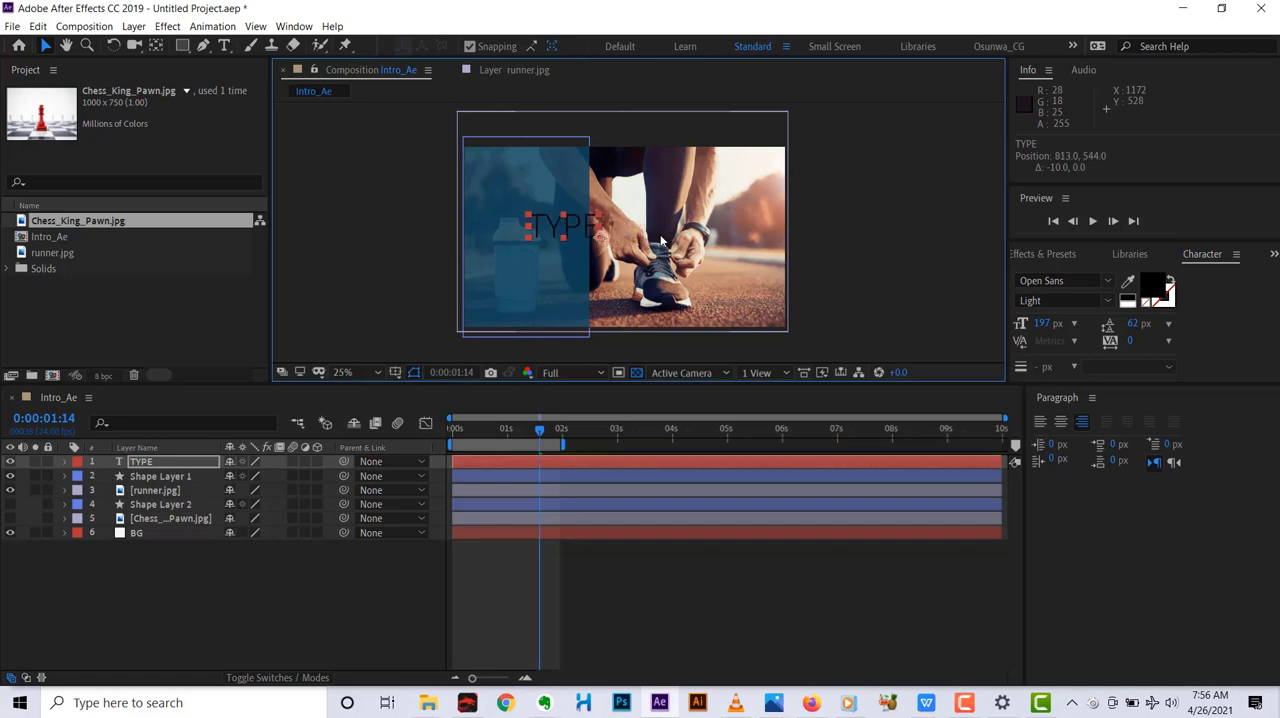
pyautogui.hotkey('shift', 'Left')
pyautogui.hotkey('shift', 'Left')
pyautogui.hotkey('shift', 'Left')
pyautogui.hotkey('shift', 'Left')
pyautogui.hotkey('shift', 'Left')
pyautogui.hotkey('shift', 'Left')
pyautogui.hotkey('shift', 'Left')
pyautogui.hotkey('shift', 'Left')
pyautogui.hotkey('shift', 'Left')
pyautogui.hotkey('shift', 'Left')
pyautogui.hotkey('shift', 'Left')
pyautogui.hotkey('shift', 'Left')
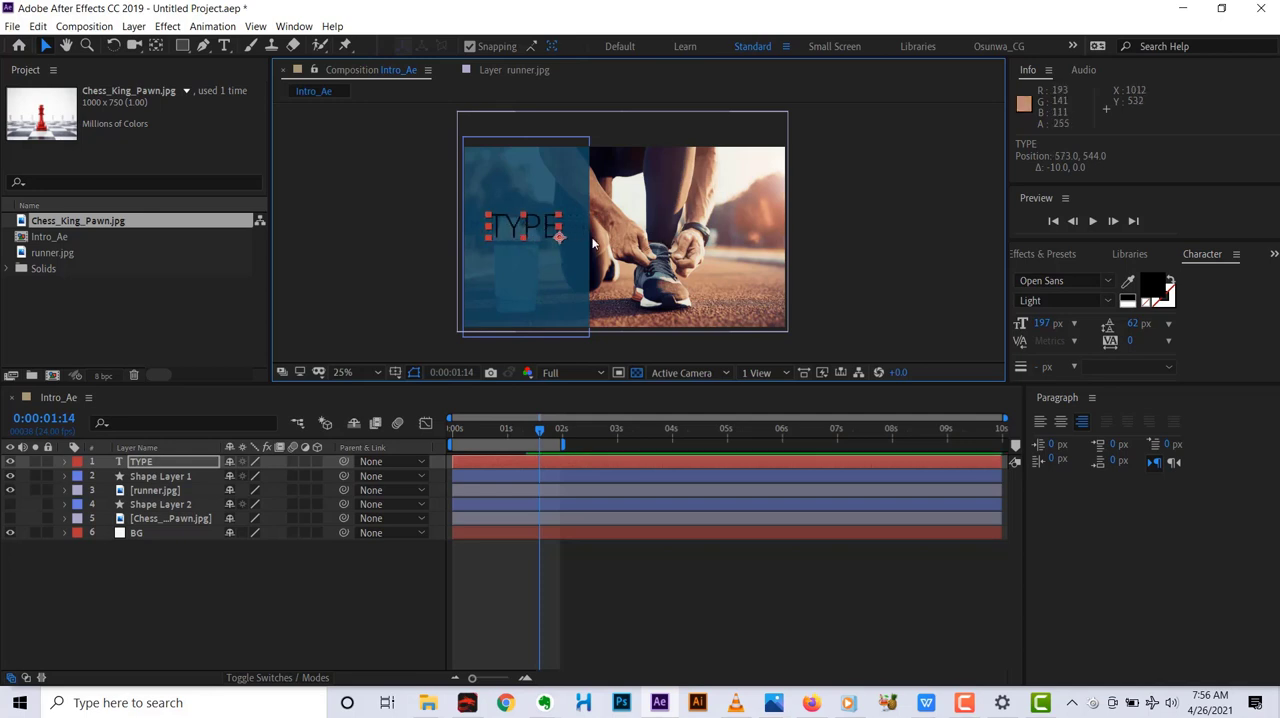
# Replace the TYPE text with DISCIPLINE and move it up to position 989, 368.
pyautogui.doubleClick(507, 226)
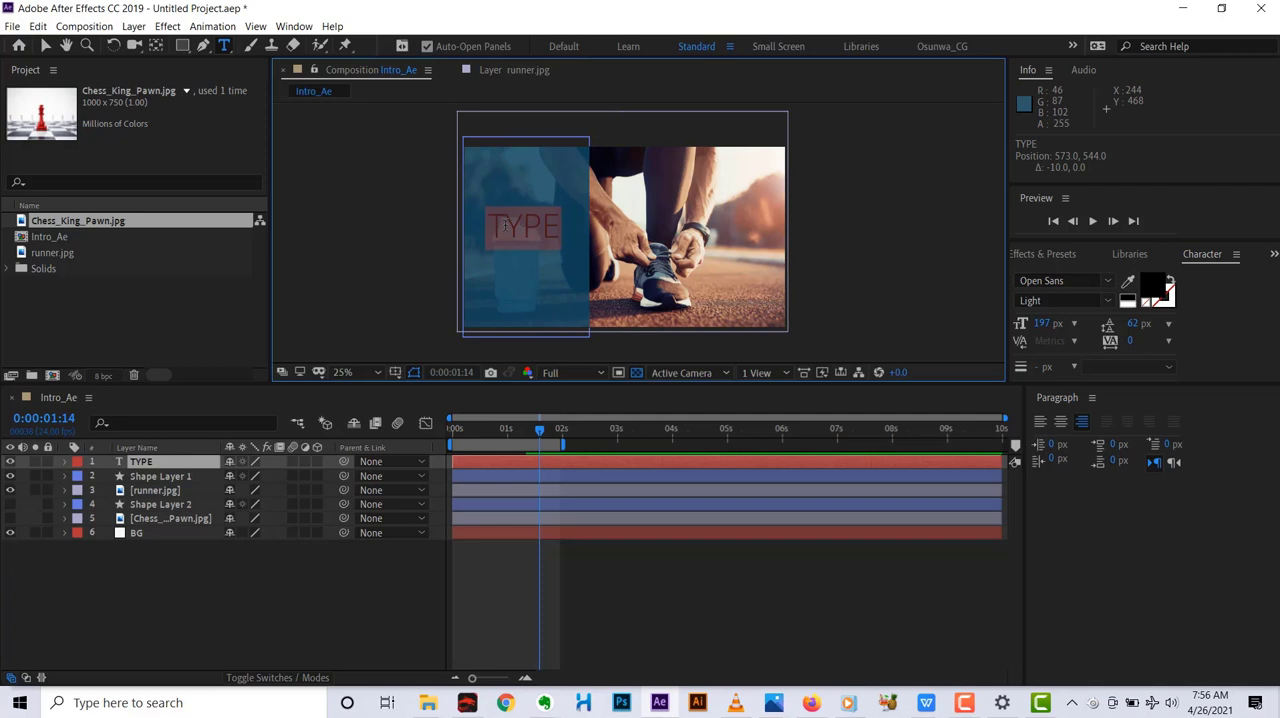
pyautogui.write('DI')
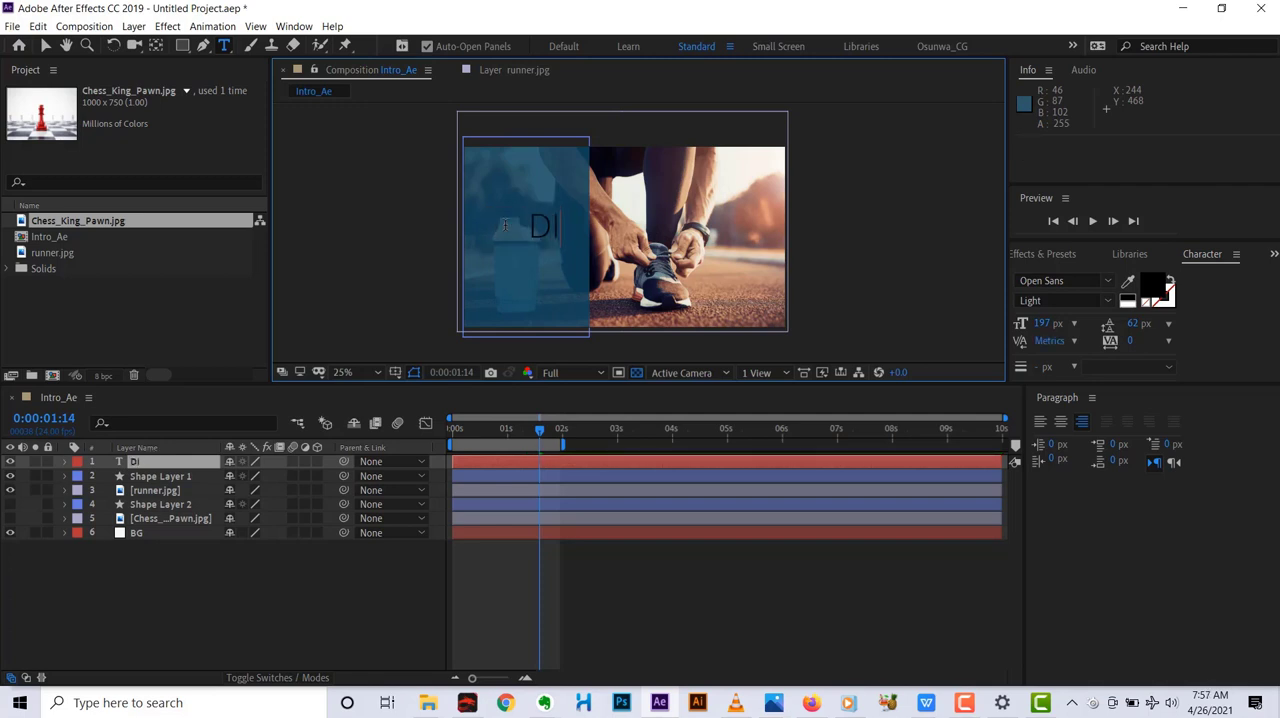
pyautogui.write('SCIPL')
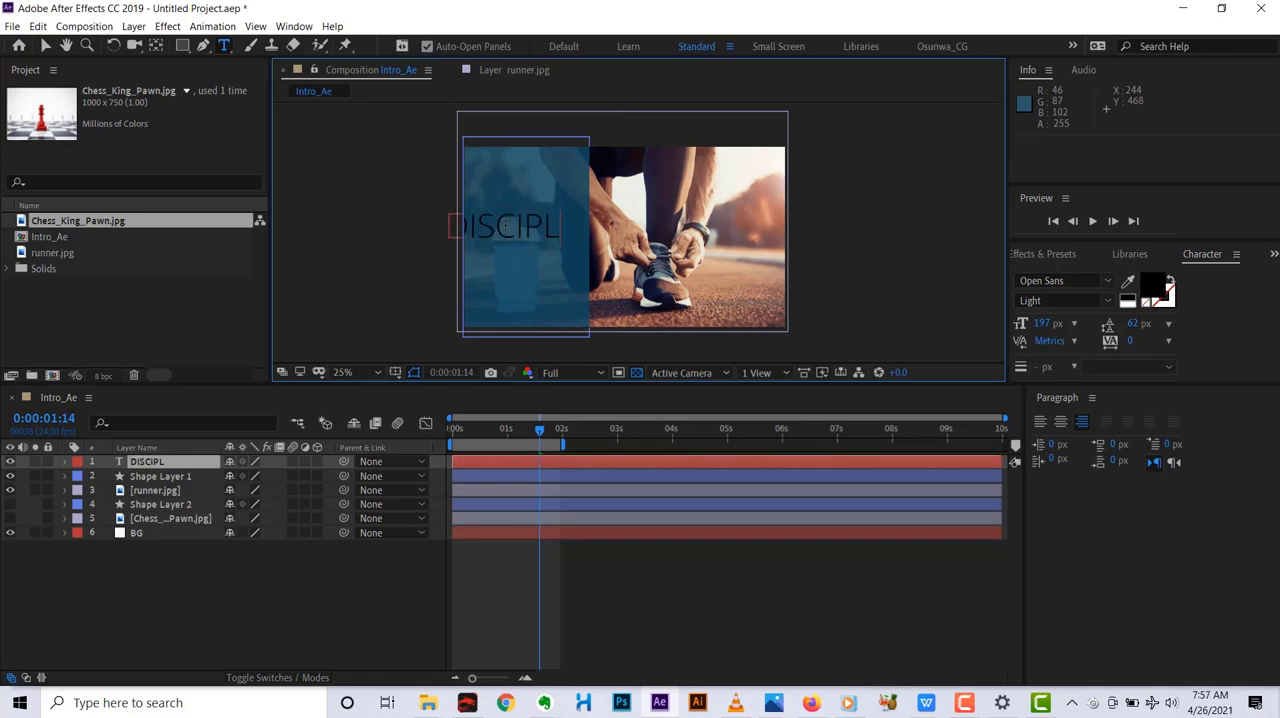
pyautogui.write('EN')
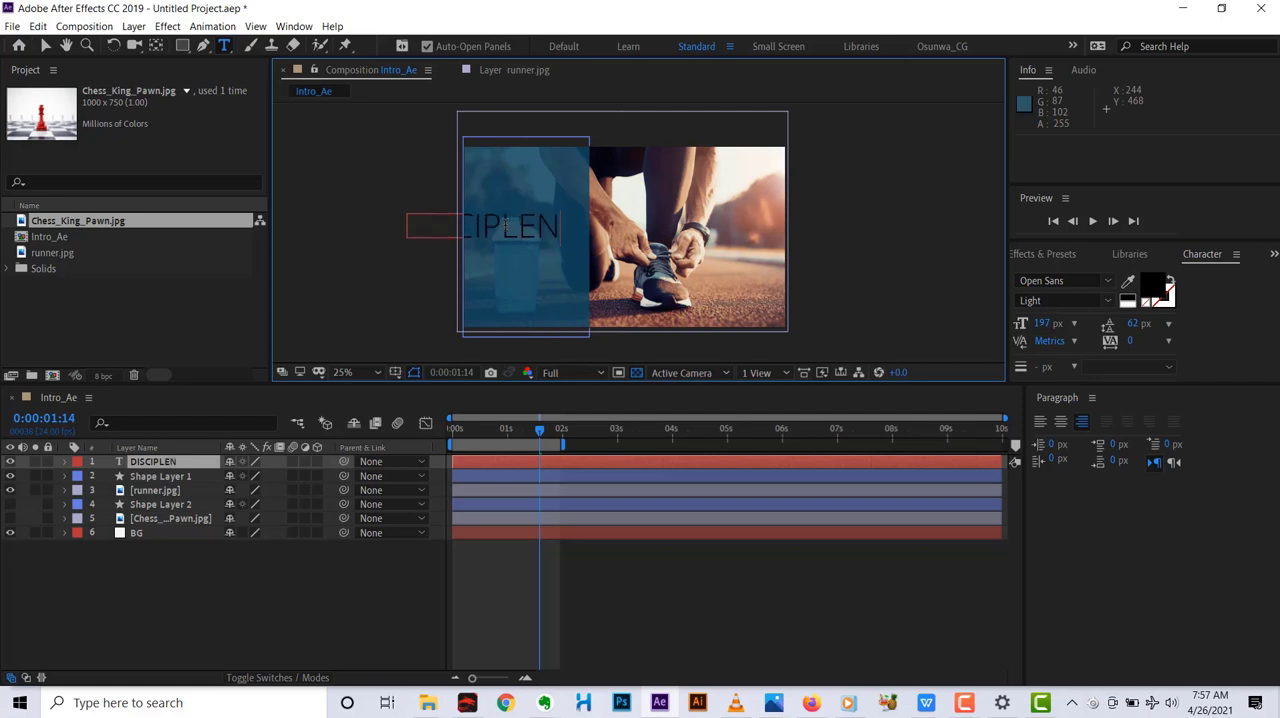
pyautogui.press('BackSpace')
pyautogui.press('BackSpace')
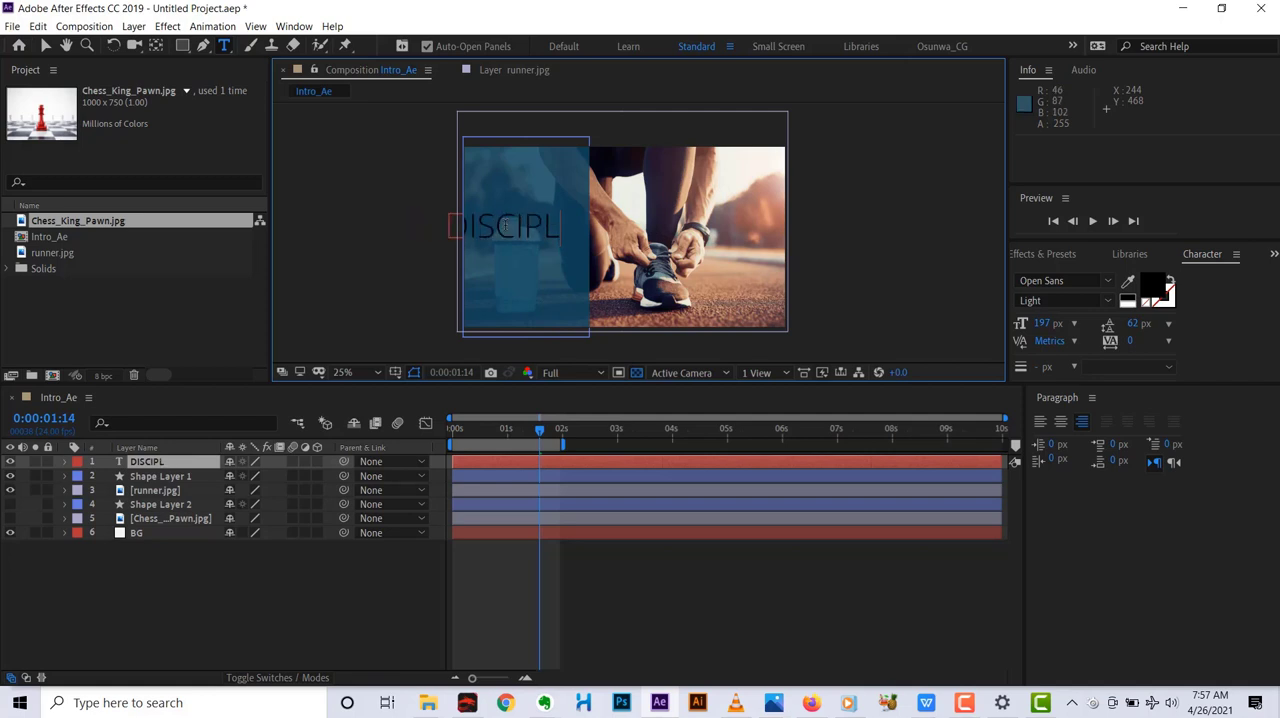
pyautogui.write('INE')
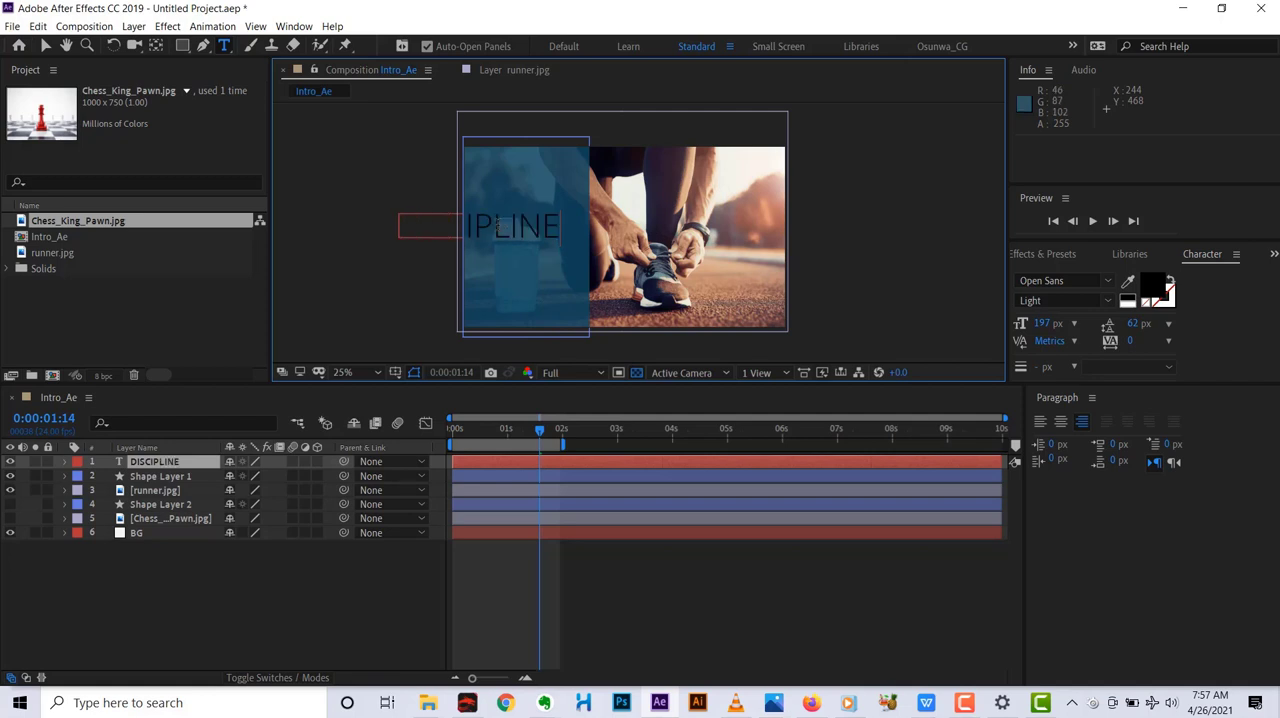
pyautogui.click(45, 46)
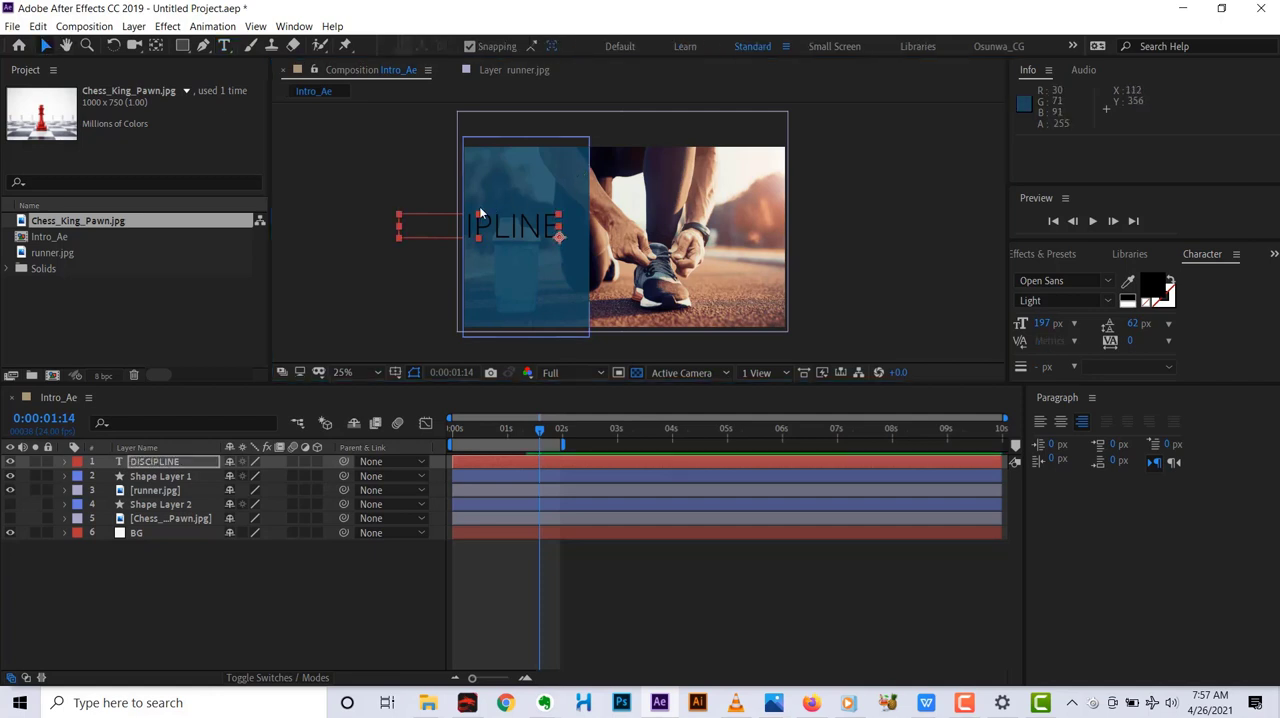
pyautogui.moveTo(479, 206); pyautogui.dragTo(548, 198)
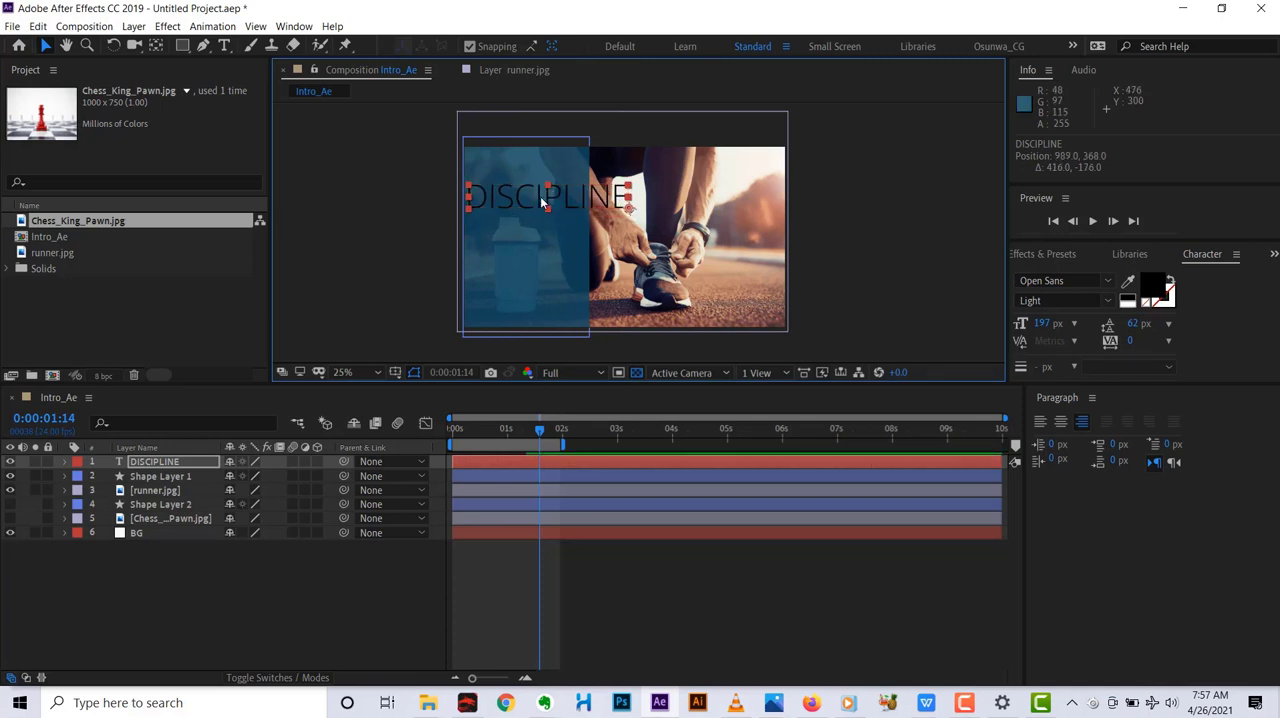
# Break DISCIPLINE into three lines, DIS, CIP and LINE, and move the text onto the blue panel at position 566.7, 340.
pyautogui.doubleClick(520, 197)
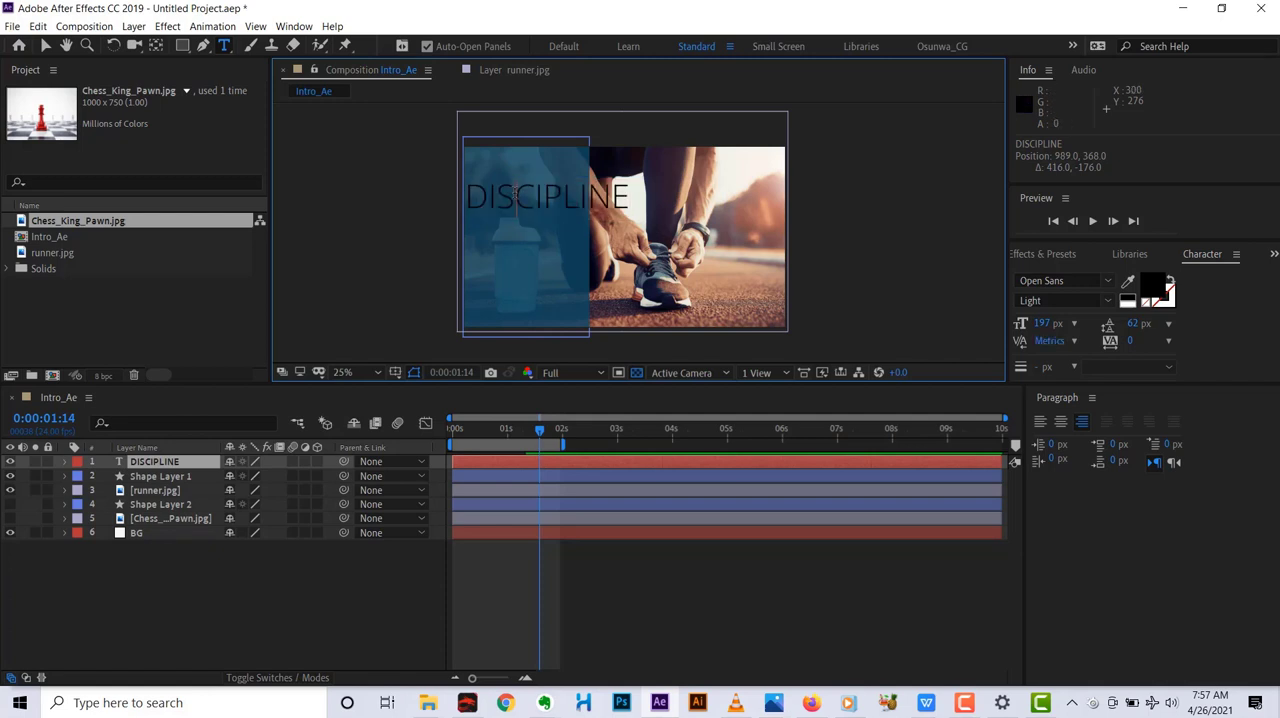
pyautogui.press('Return')
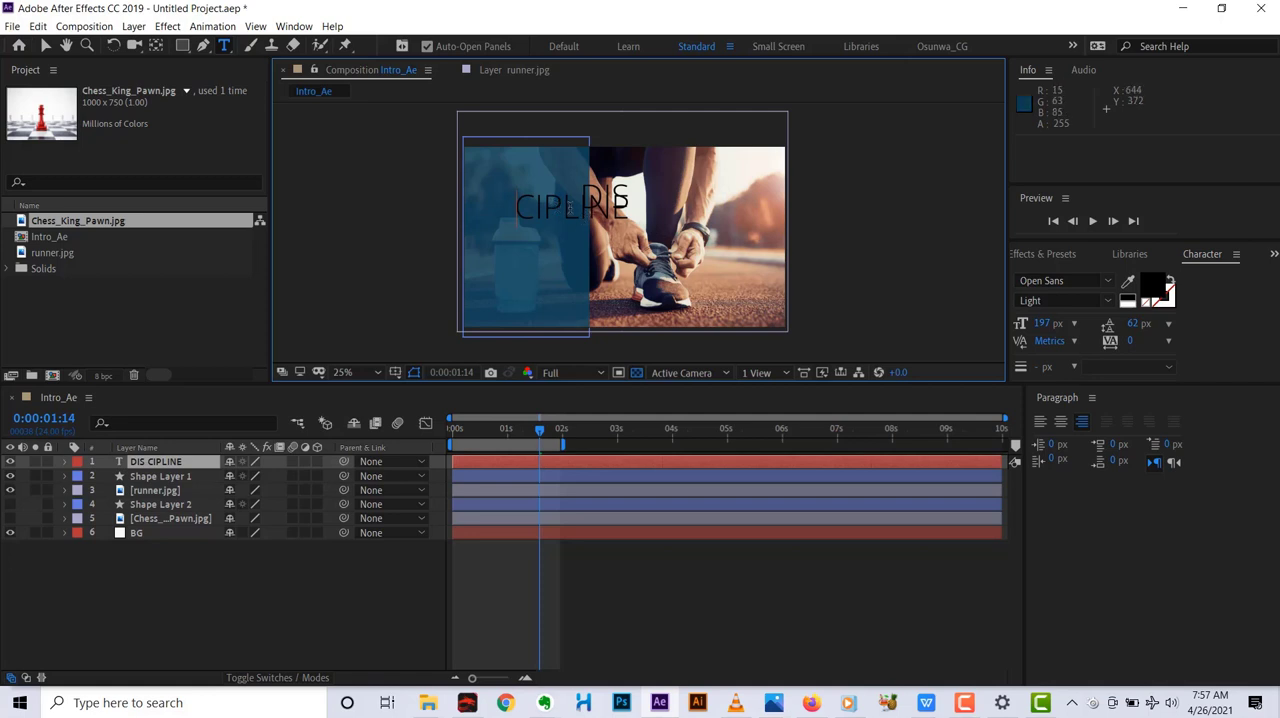
pyautogui.press('Return')
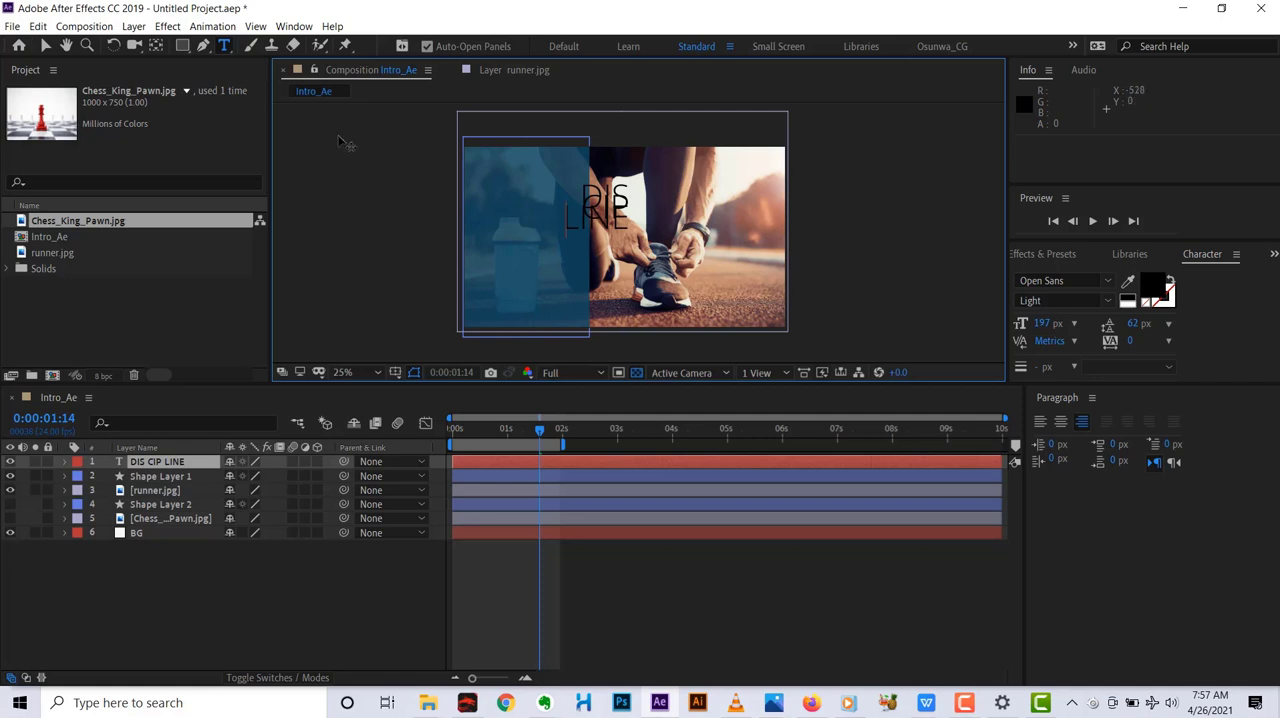
pyautogui.click(43, 48)
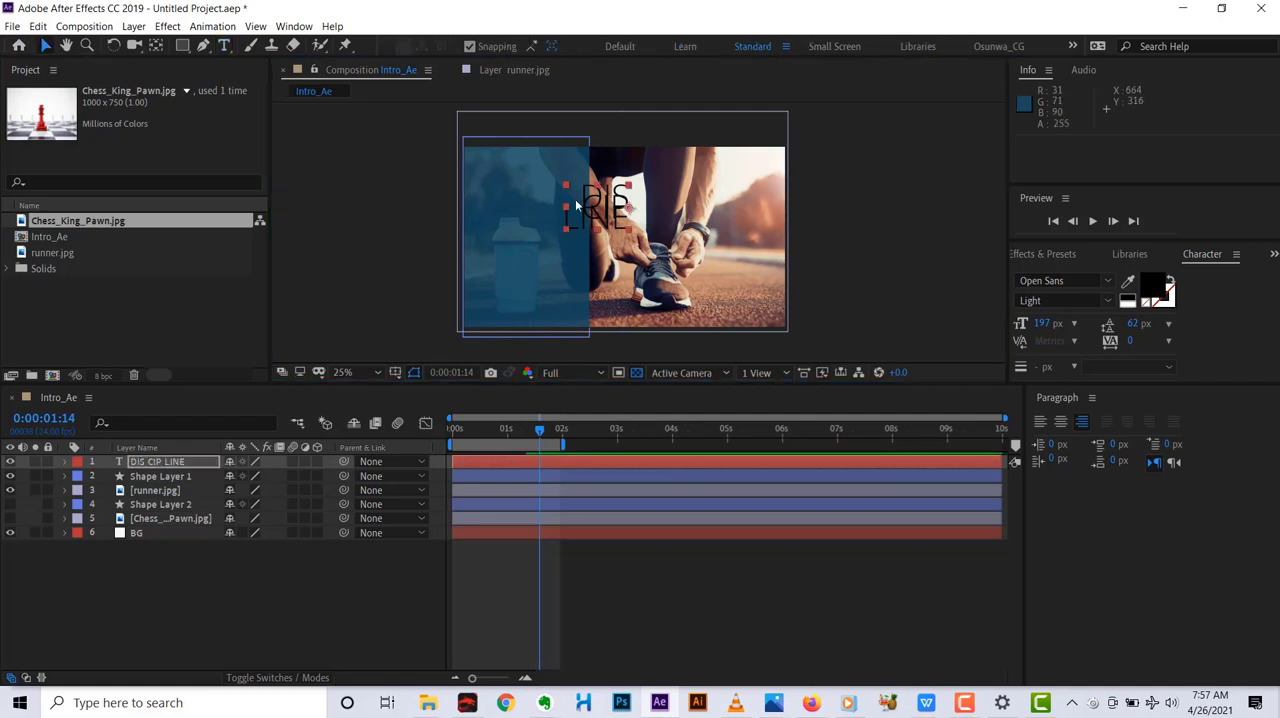
pyautogui.moveTo(600, 202); pyautogui.dragTo(527, 192)
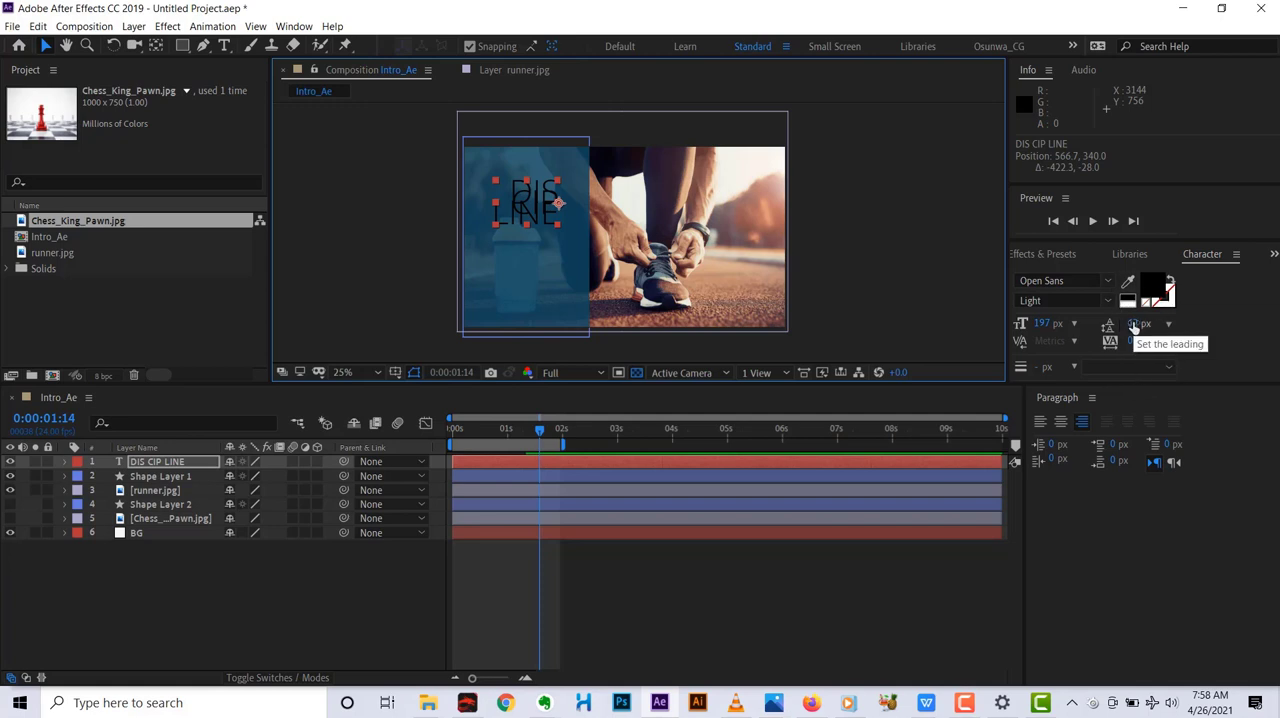
# Enlarge the DIS CIP LINE text to 267 px with 242 px leading and align it left.
pyautogui.moveTo(1129, 324); pyautogui.dragTo(1206, 293)
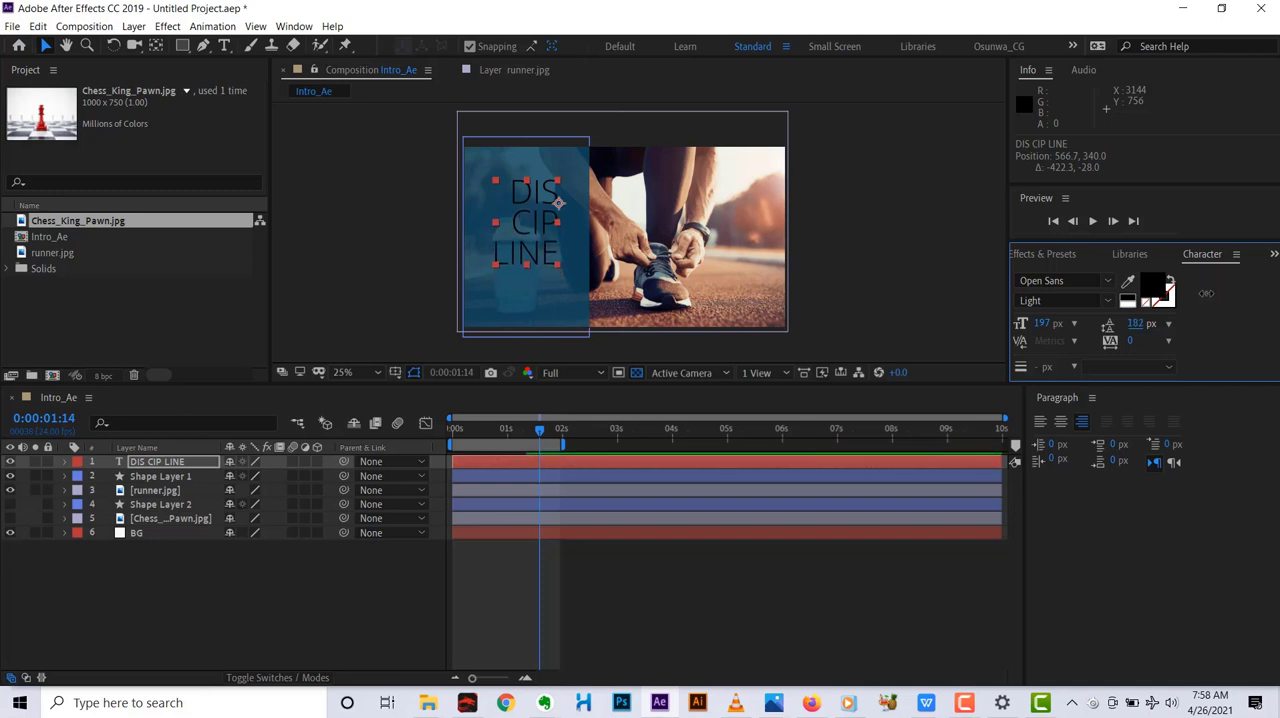
pyautogui.moveTo(1040, 324); pyautogui.dragTo(1178, 309)
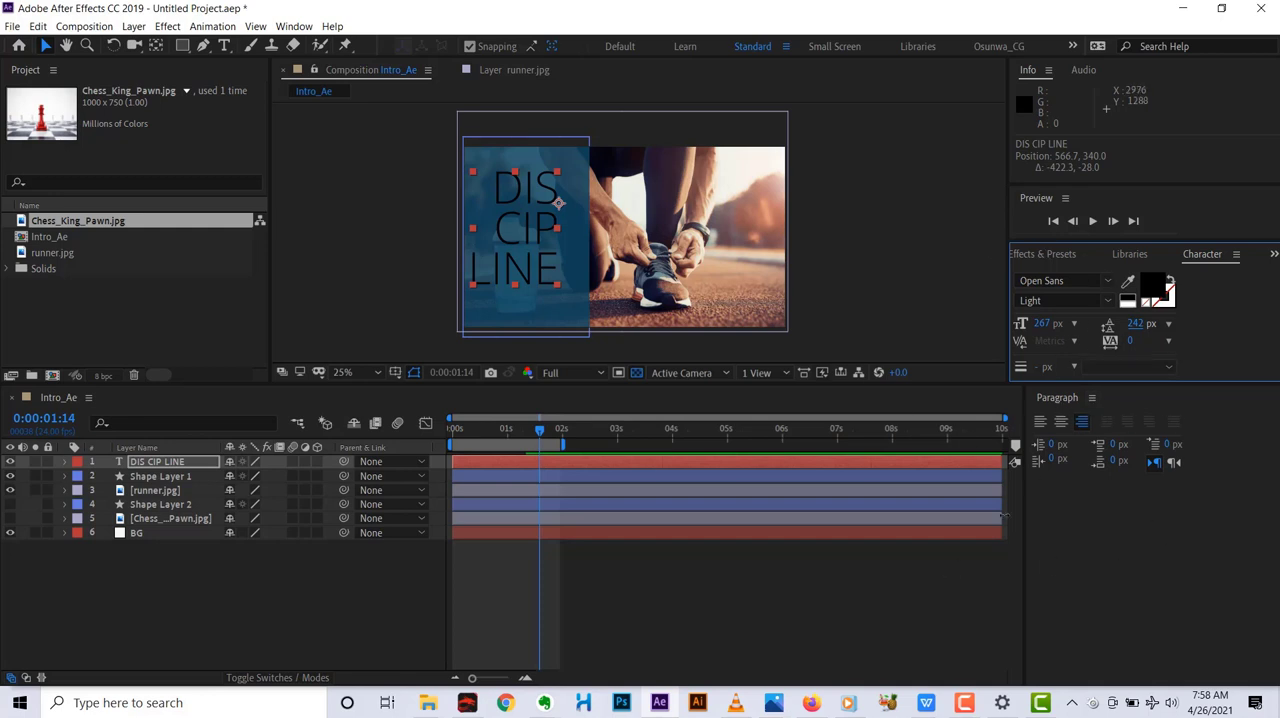
pyautogui.click(1040, 424)
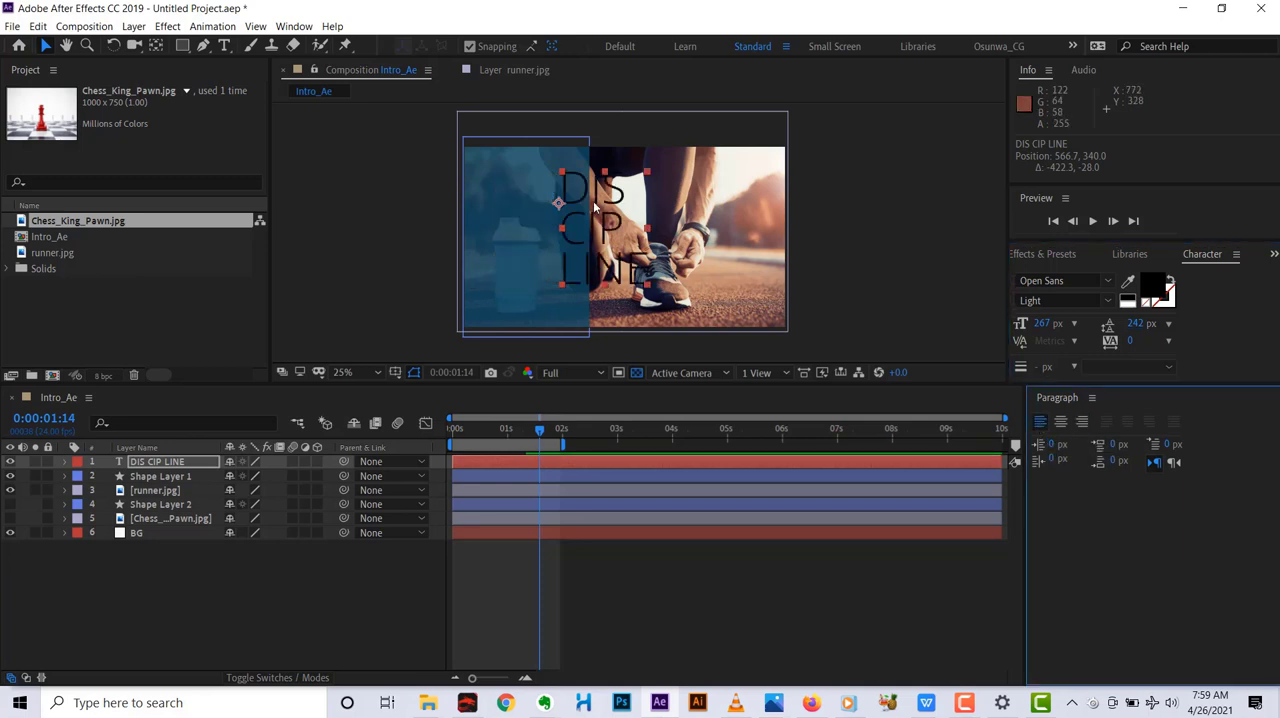
# Nudge the left-aligned text back onto the blue panel, to position 86.7, 380.
pyautogui.hotkey('shift', 'Left')
pyautogui.hotkey('shift', 'Left')
pyautogui.hotkey('shift', 'Left')
pyautogui.hotkey('shift', 'Left')
pyautogui.hotkey('shift', 'Left')
pyautogui.hotkey('shift', 'Left')
pyautogui.hotkey('shift', 'Left')
pyautogui.hotkey('shift', 'Left')
pyautogui.hotkey('shift', 'Left')
pyautogui.hotkey('shift', 'Left')
pyautogui.hotkey('shift', 'Left')
pyautogui.hotkey('shift', 'Left')
pyautogui.hotkey('shift', 'Left')
pyautogui.hotkey('shift', 'Left')
pyautogui.hotkey('shift', 'Left')
pyautogui.hotkey('shift', 'Left')
pyautogui.hotkey('shift', 'Left')
pyautogui.hotkey('shift', 'Left')
pyautogui.hotkey('shift', 'Left')
pyautogui.hotkey('shift', 'Left')
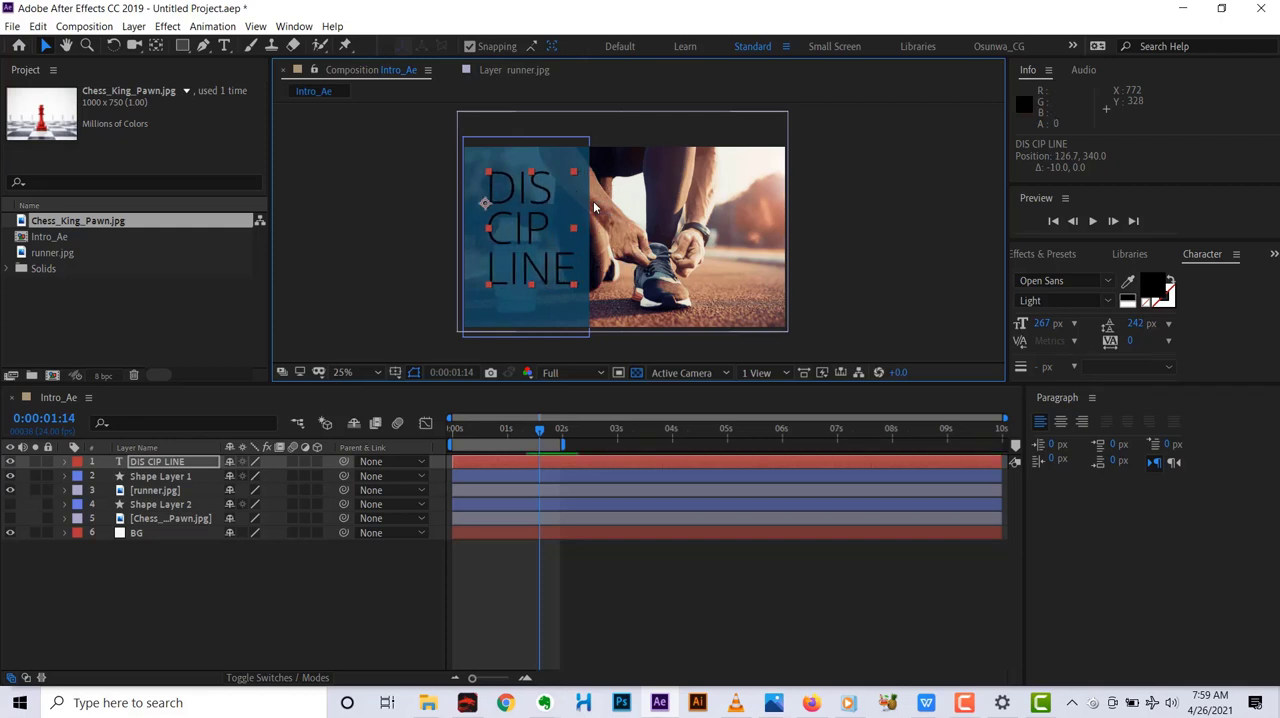
pyautogui.hotkey('shift', 'Left')
pyautogui.hotkey('shift', 'Left')
pyautogui.hotkey('shift', 'Left')
pyautogui.hotkey('shift', 'Left')
pyautogui.hotkey('shift', 'Left')
pyautogui.hotkey('shift', 'Left')
pyautogui.hotkey('shift', 'Left')
pyautogui.hotkey('shift', 'Left')
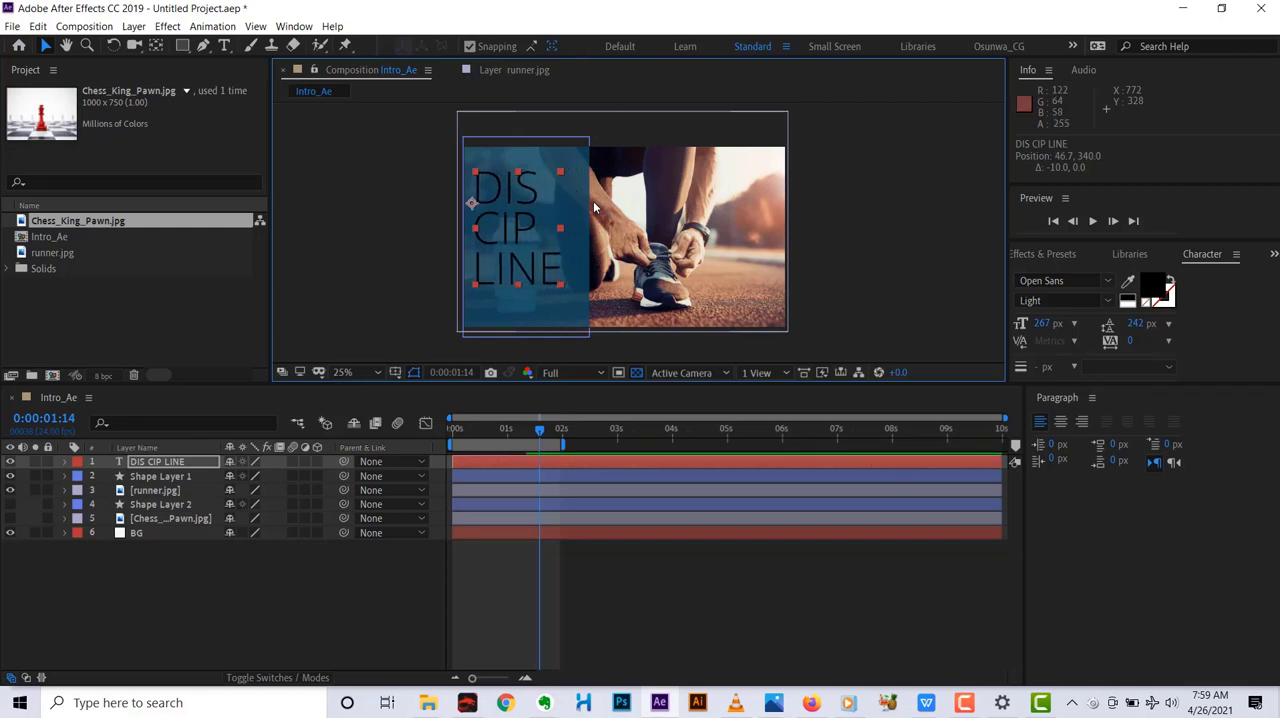
pyautogui.hotkey('shift', 'Right')
pyautogui.hotkey('shift', 'Right')
pyautogui.hotkey('shift', 'Right')
pyautogui.hotkey('shift', 'Right')
pyautogui.hotkey('shift', 'Down')
pyautogui.hotkey('shift', 'Down')
pyautogui.hotkey('shift', 'Down')
pyautogui.hotkey('shift', 'Down')
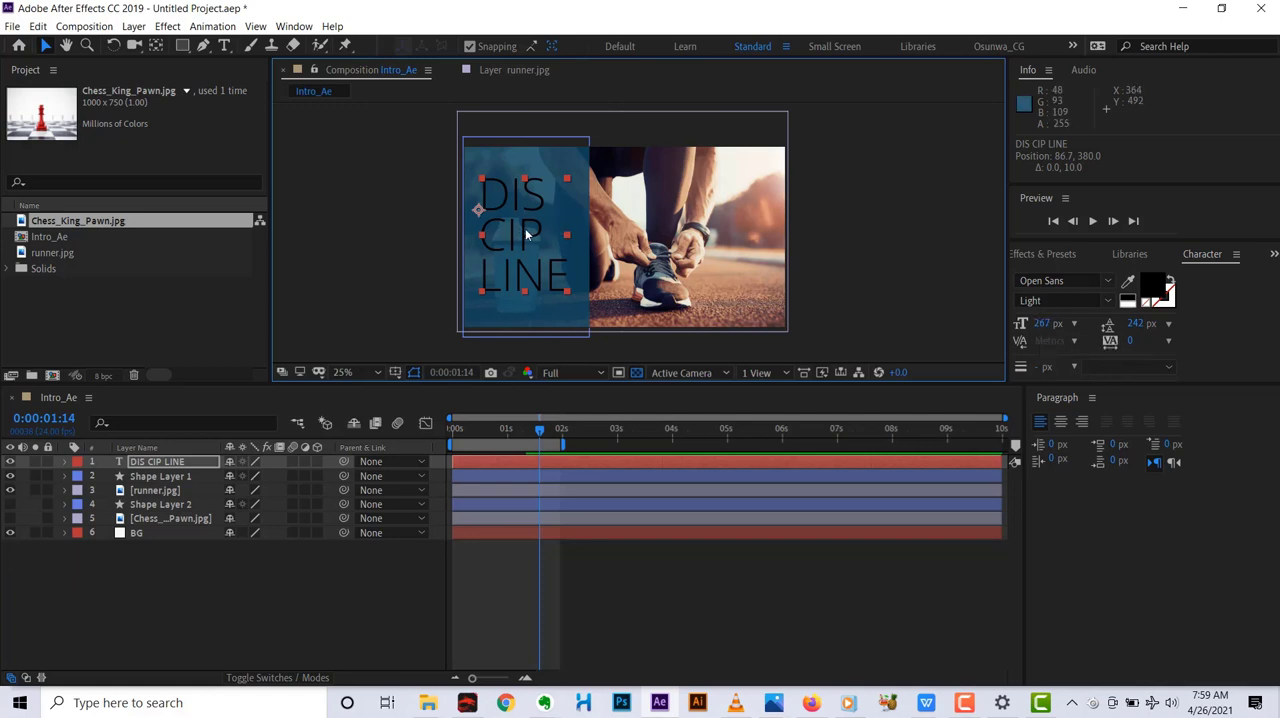
pyautogui.hotkey('shift', 'Down')
pyautogui.hotkey('shift', 'Down')
pyautogui.hotkey('shift', 'Up')
pyautogui.hotkey('shift', 'Up')
# Set the DIS CIP LINE text's font size to 277 px and its leading to 258 px.
pyautogui.moveTo(1041, 325); pyautogui.dragTo(1046, 323)
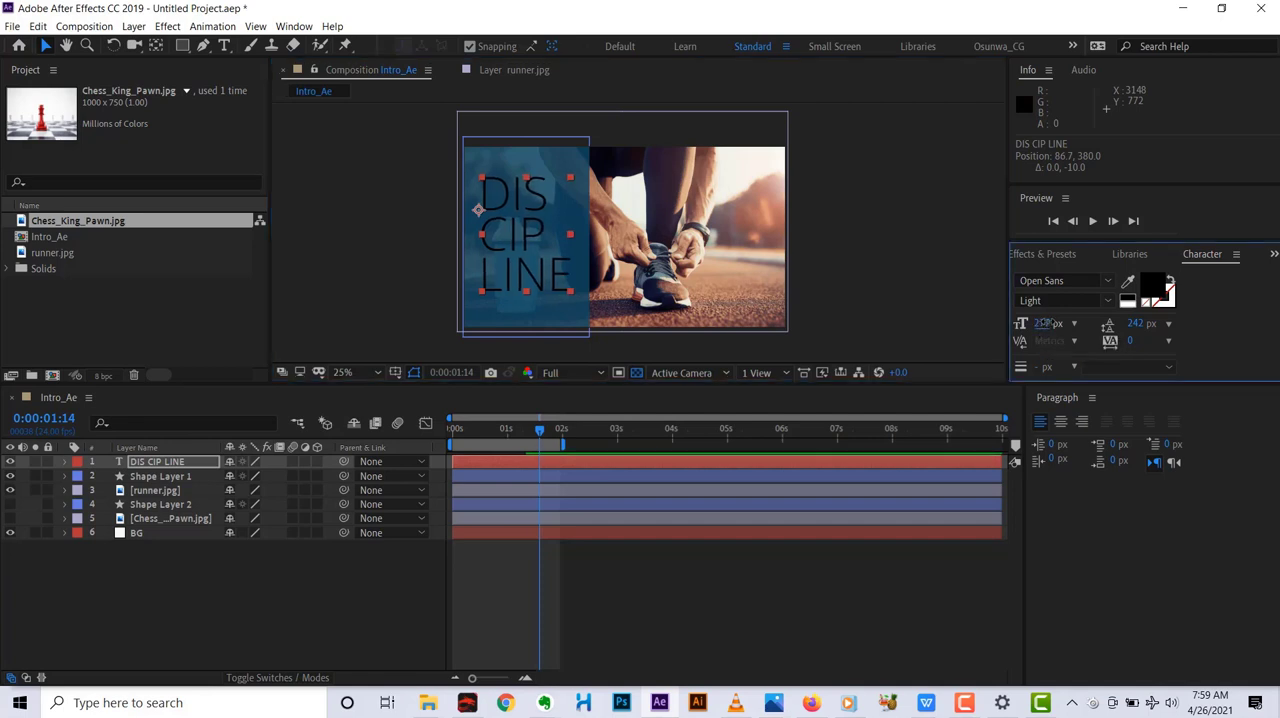
pyautogui.moveTo(1136, 324); pyautogui.dragTo(1140, 323)
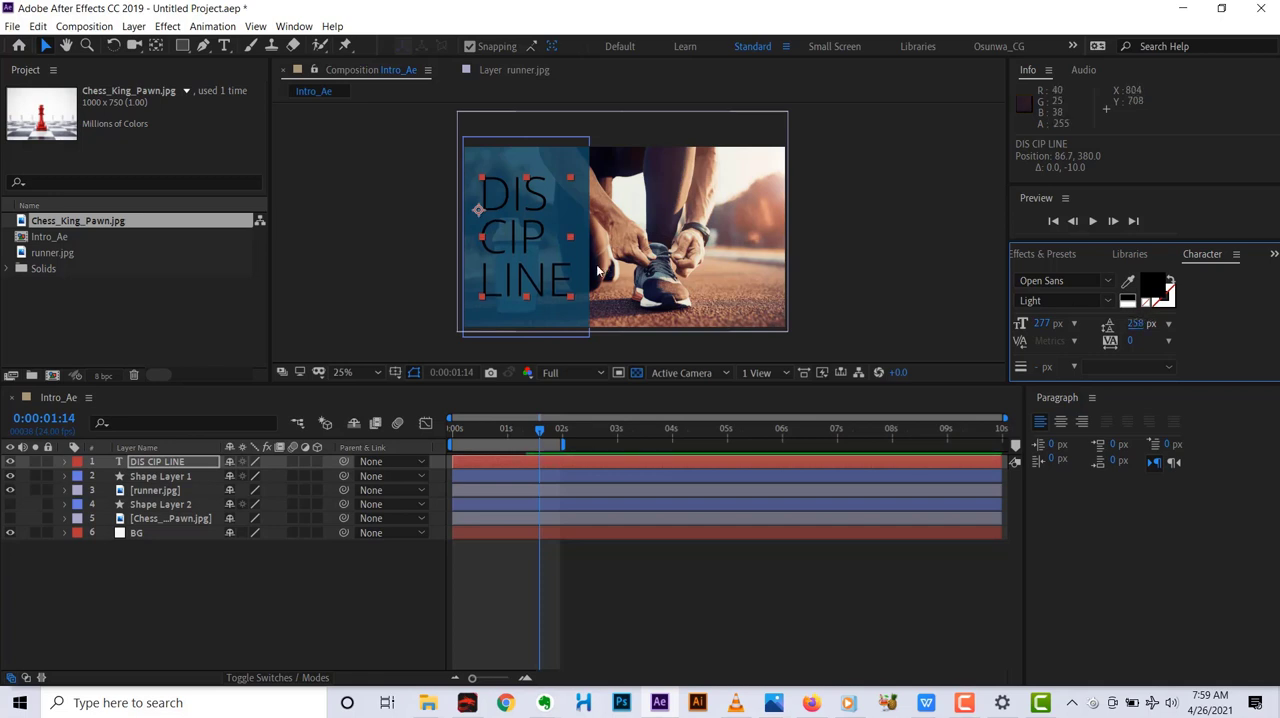
pyautogui.click(150, 462)
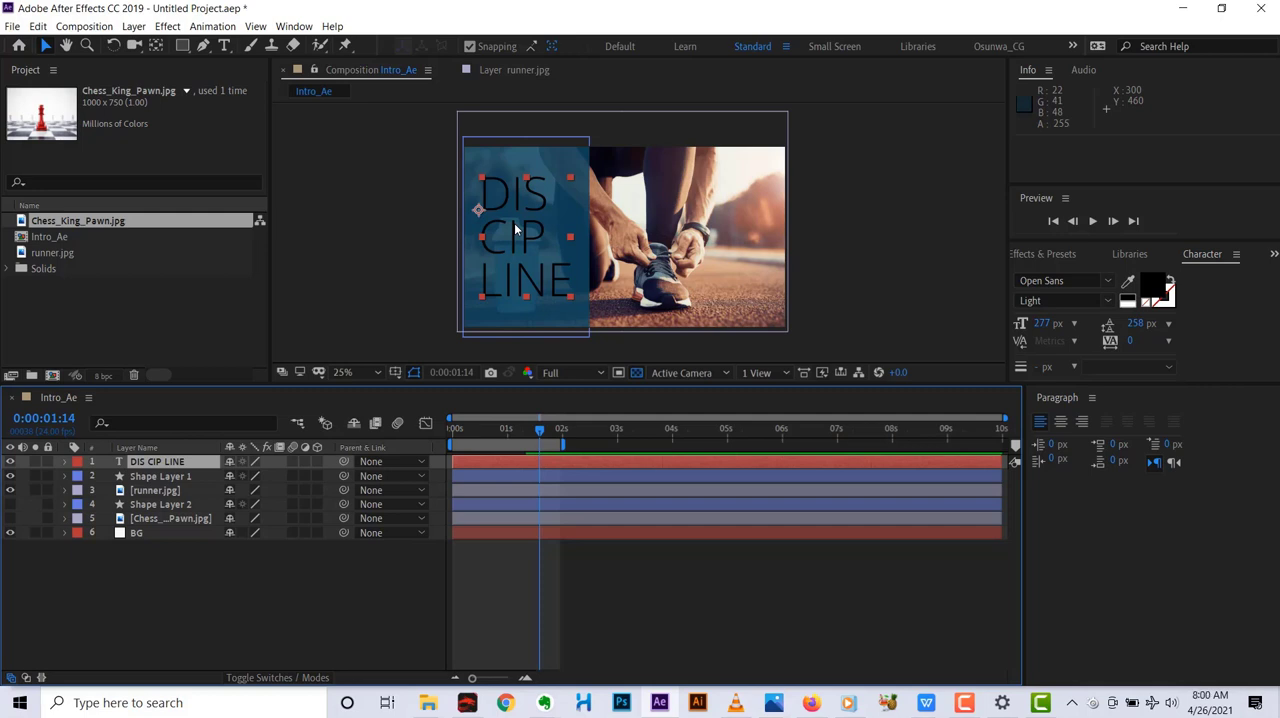
# Hide the runner.jpg layer to check the panel and text against the plain background, and show it again.
pyautogui.click(720, 258)
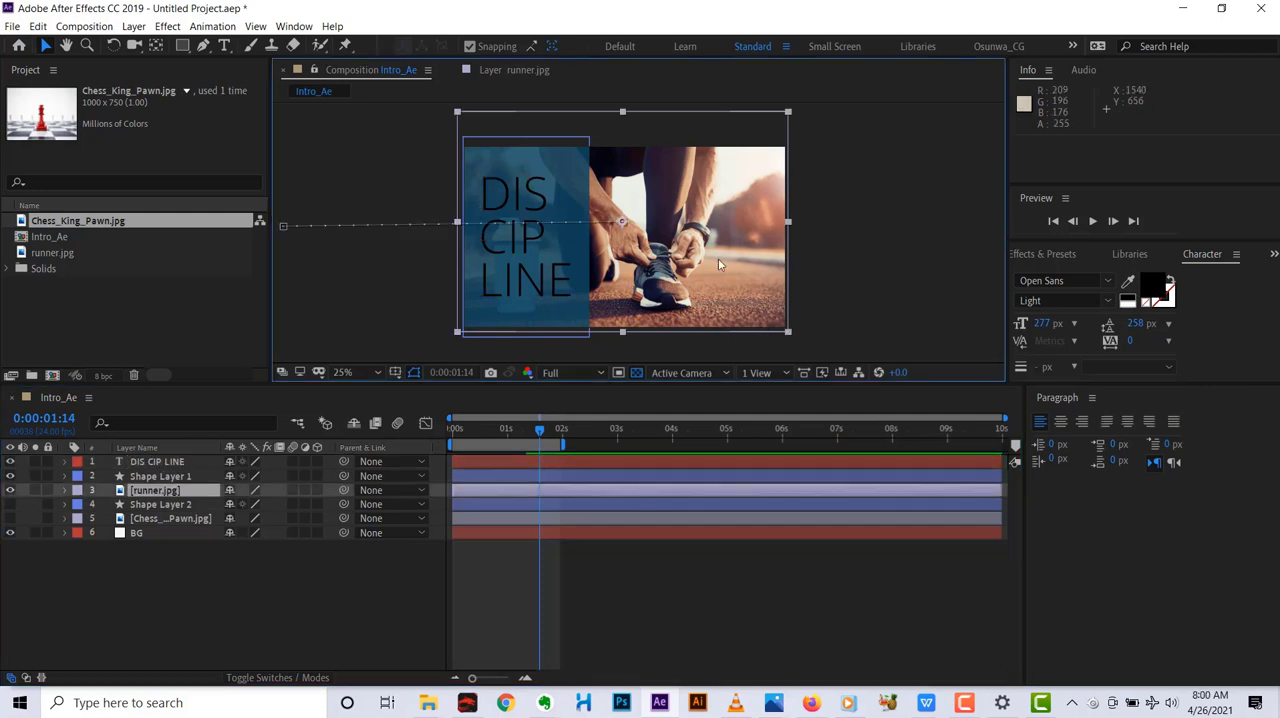
pyautogui.click(10, 490)
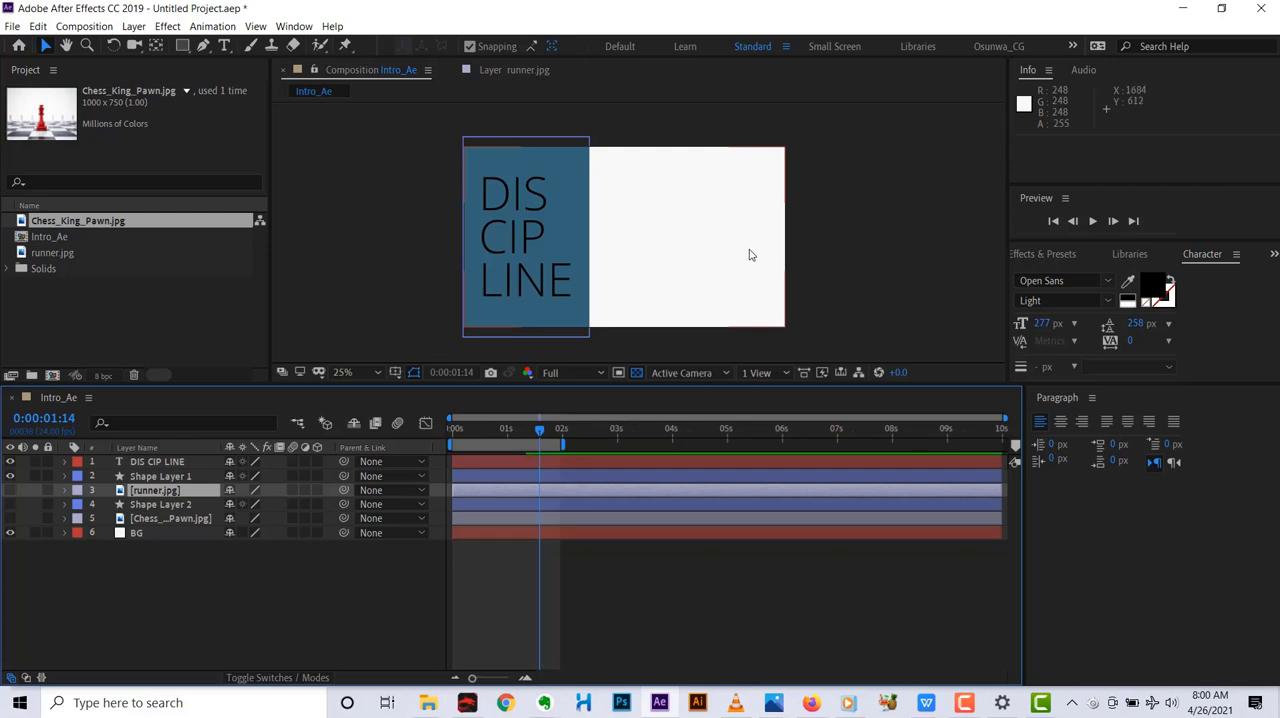
pyautogui.click(12, 491)
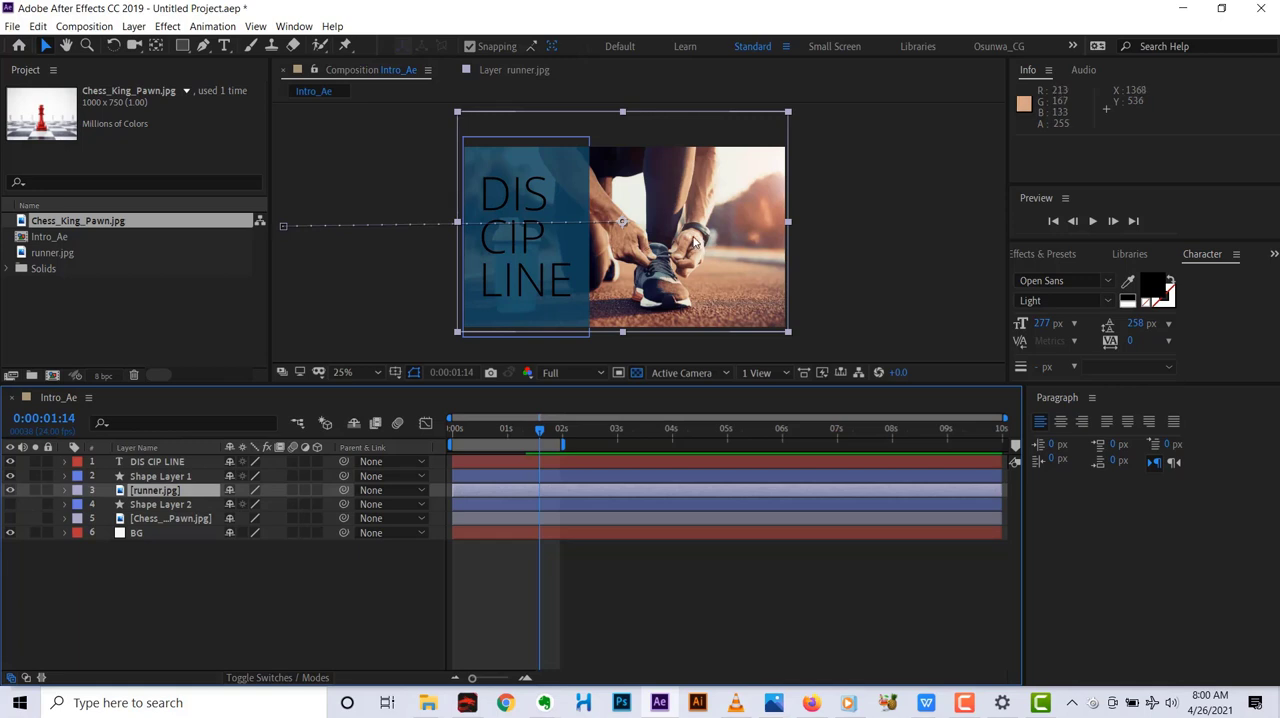
# Change the DIS CIP LINE text's fill colour to a light grey with RGB 209, 209, 209.
pyautogui.click(168, 477)
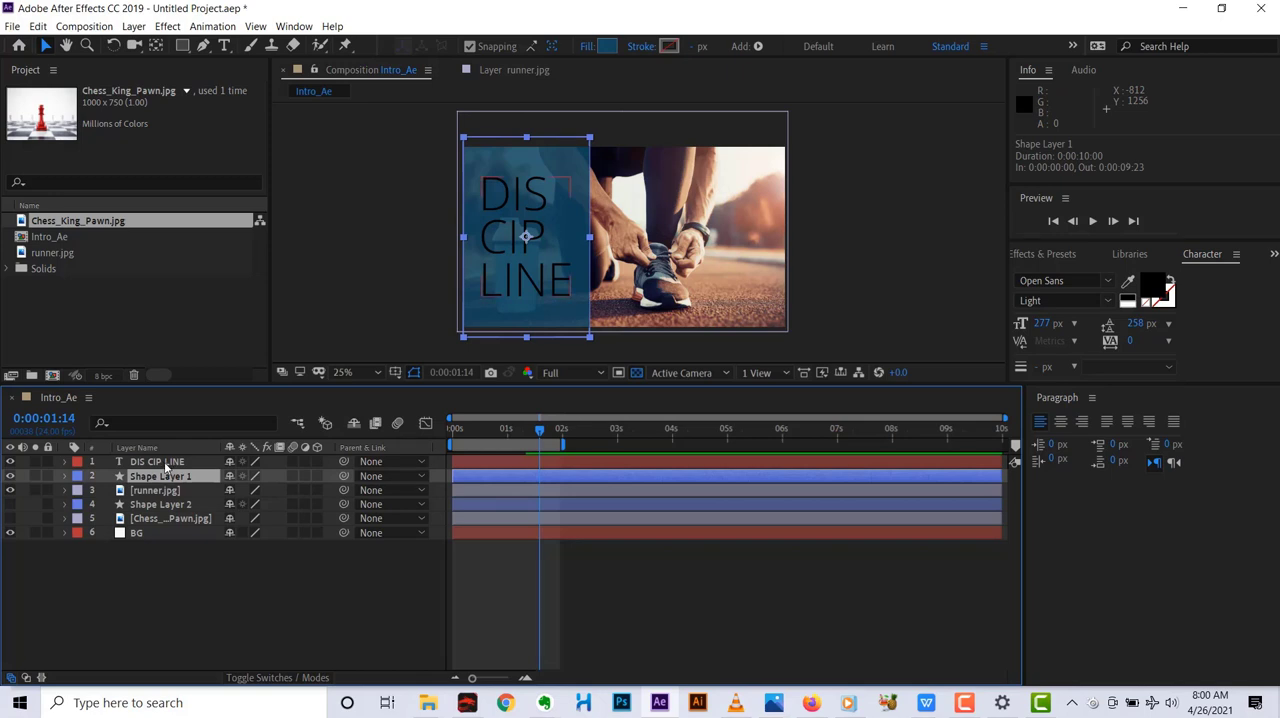
pyautogui.click(165, 463)
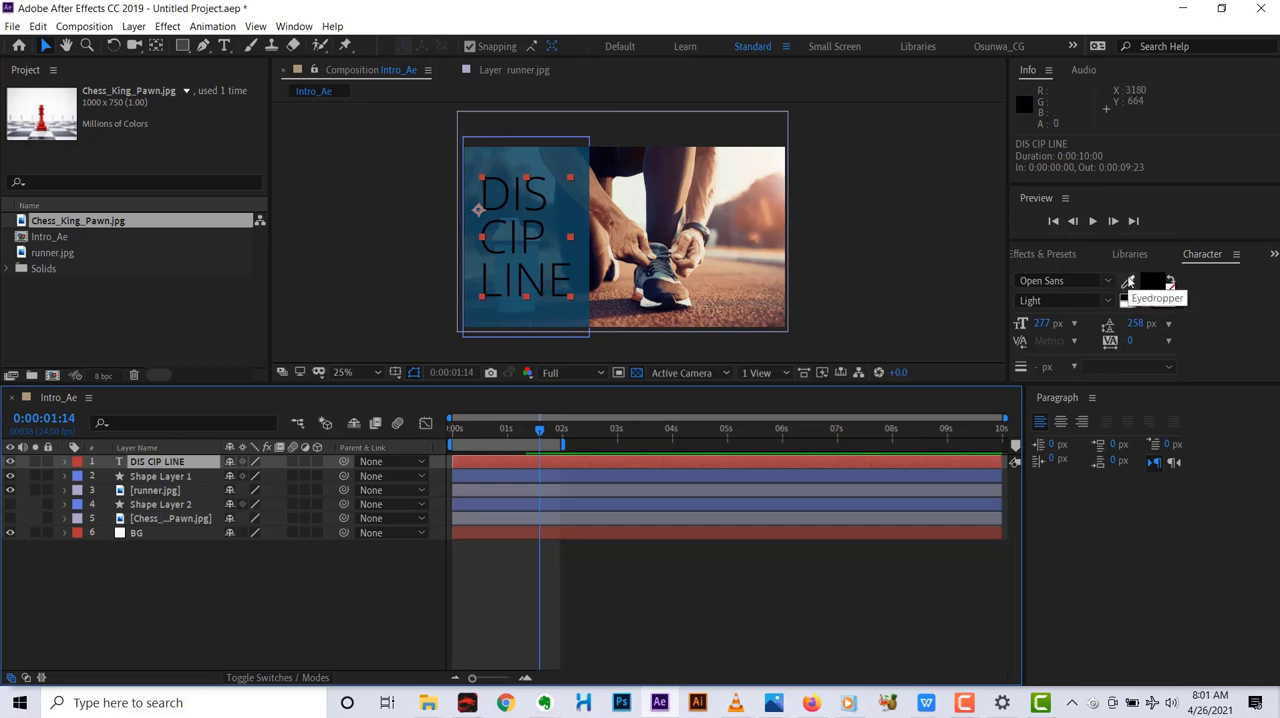
pyautogui.click(1128, 282)
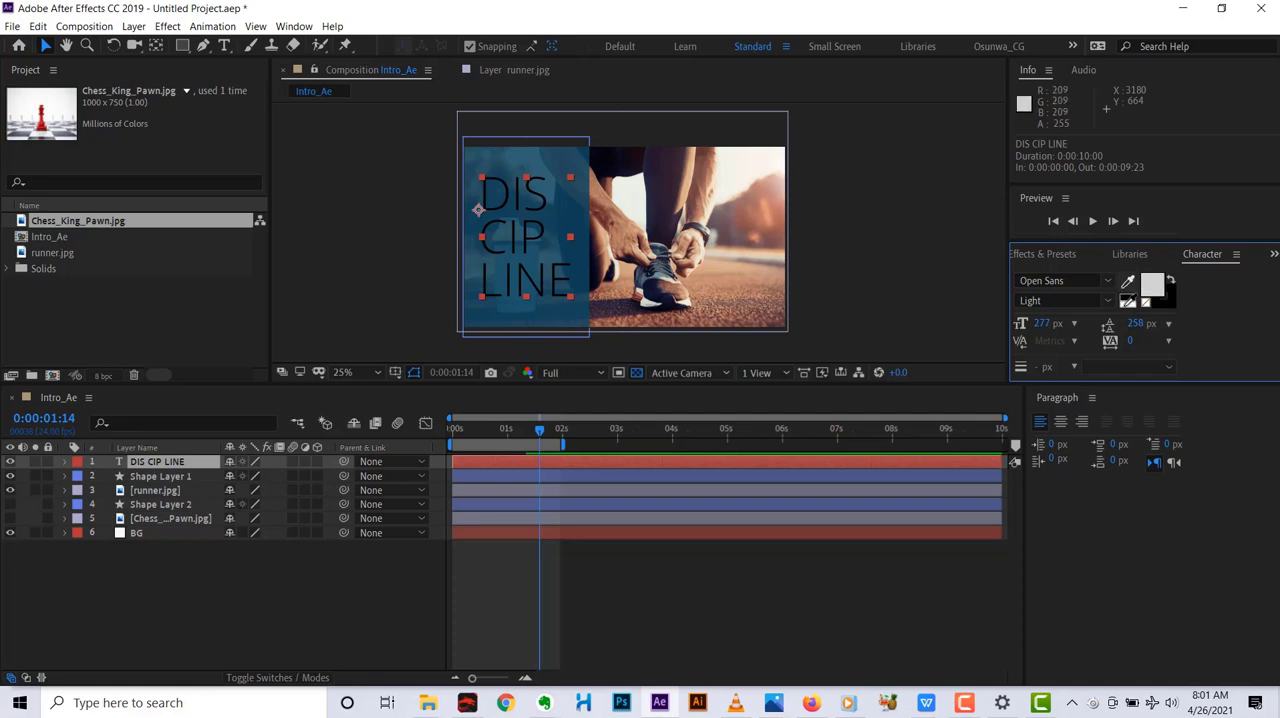
pyautogui.click(1127, 303)
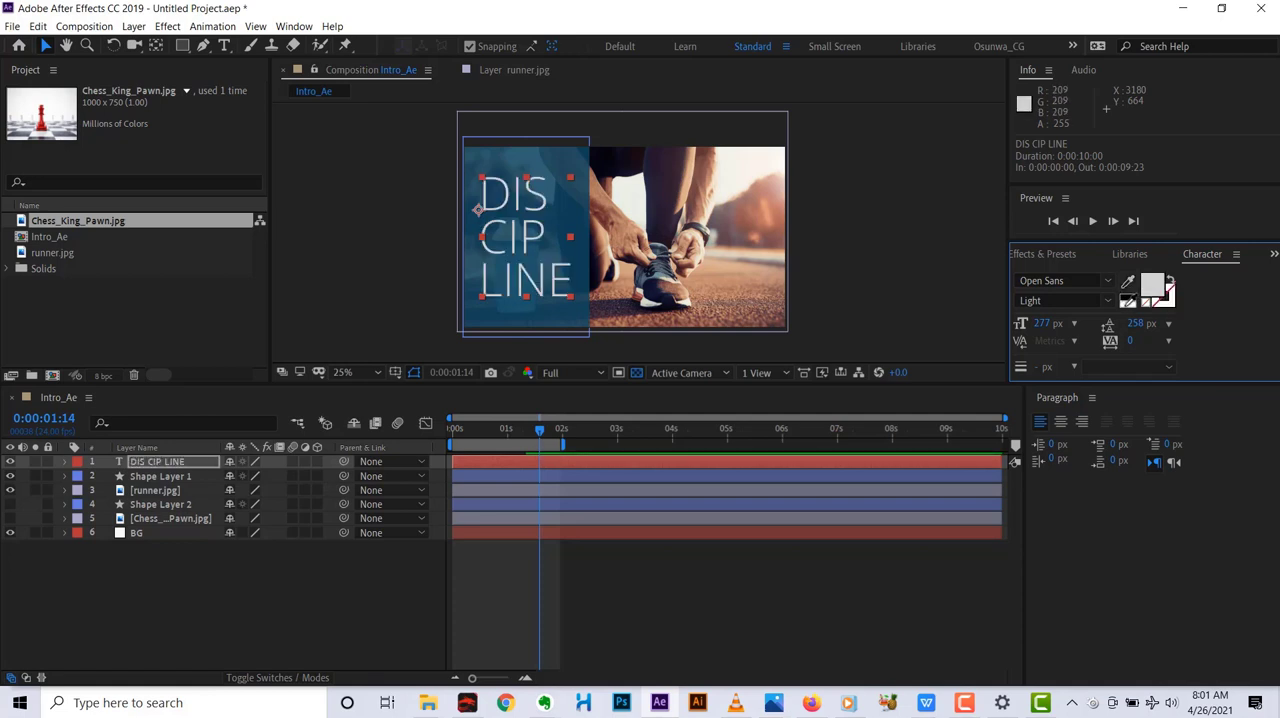
pyautogui.click(1165, 298)
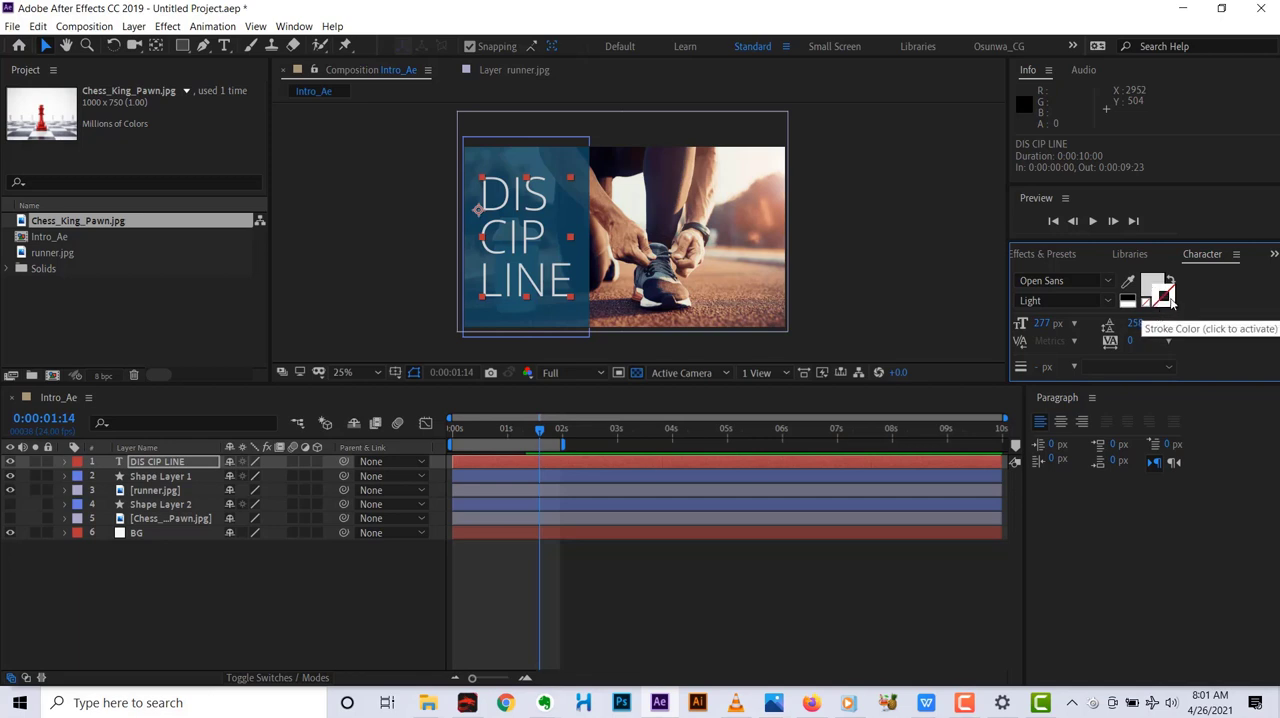
pyautogui.click(1167, 299)
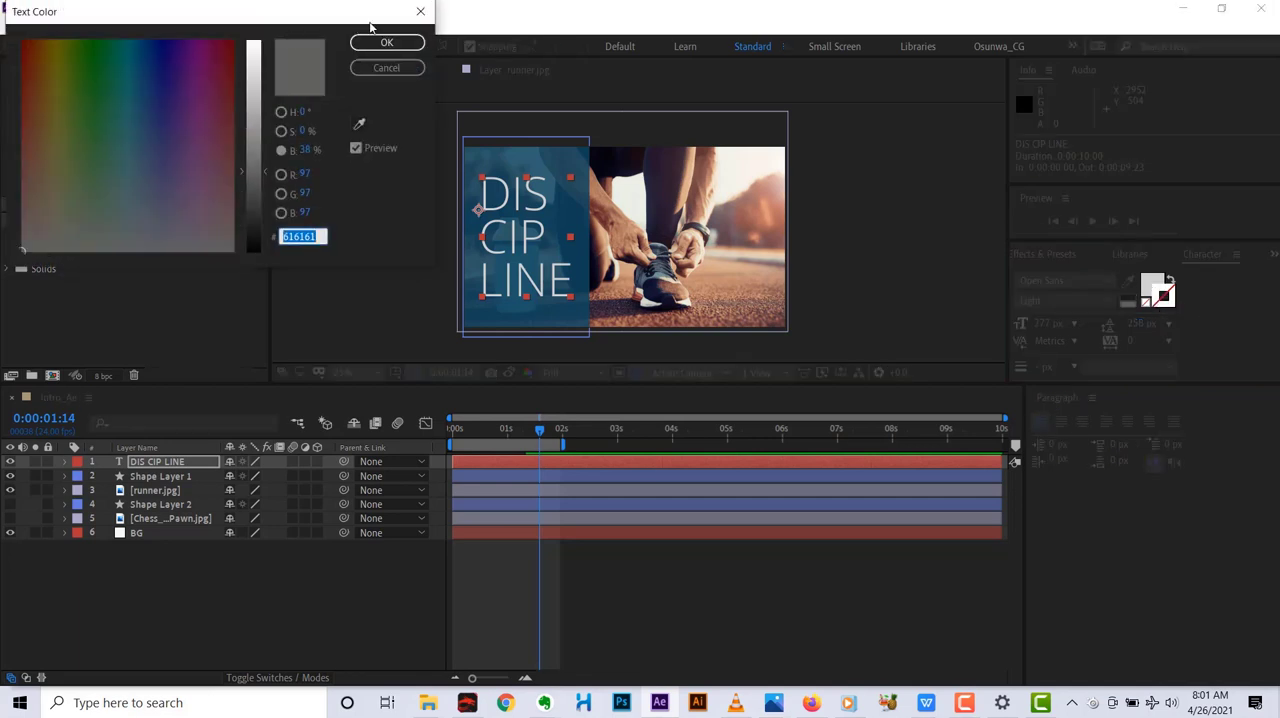
pyautogui.click(420, 11)
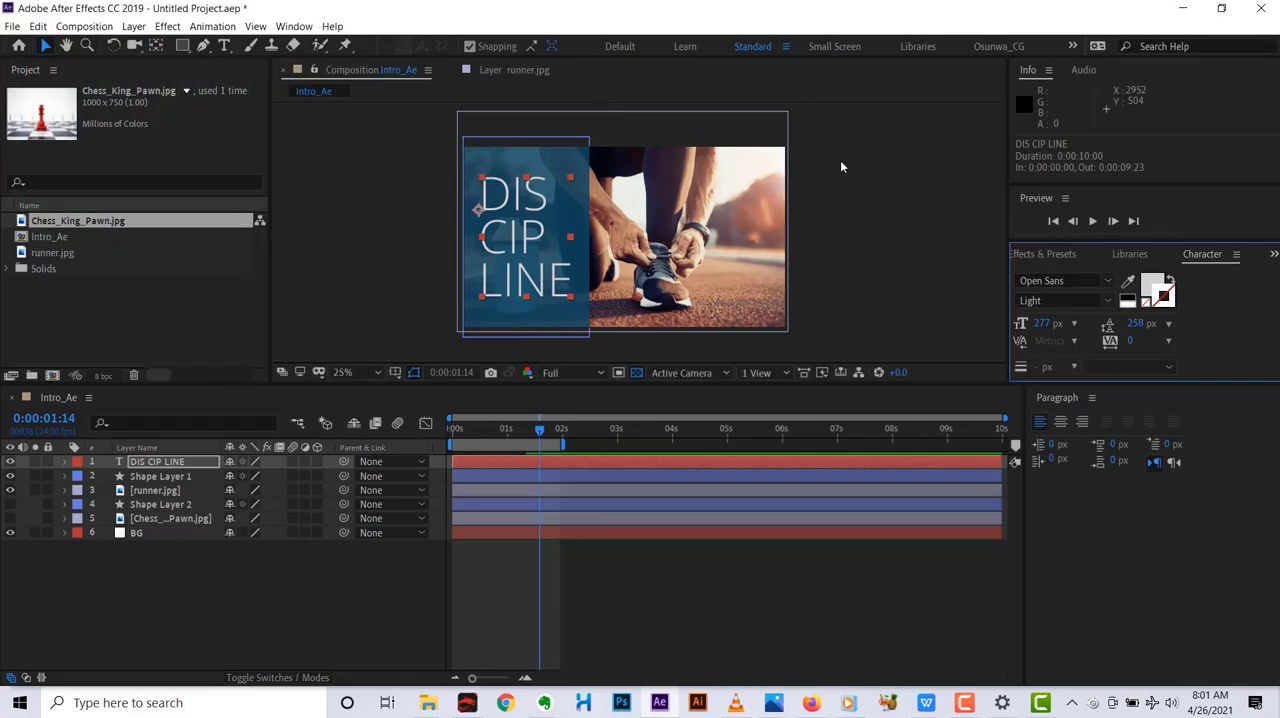
pyautogui.click(1163, 297)
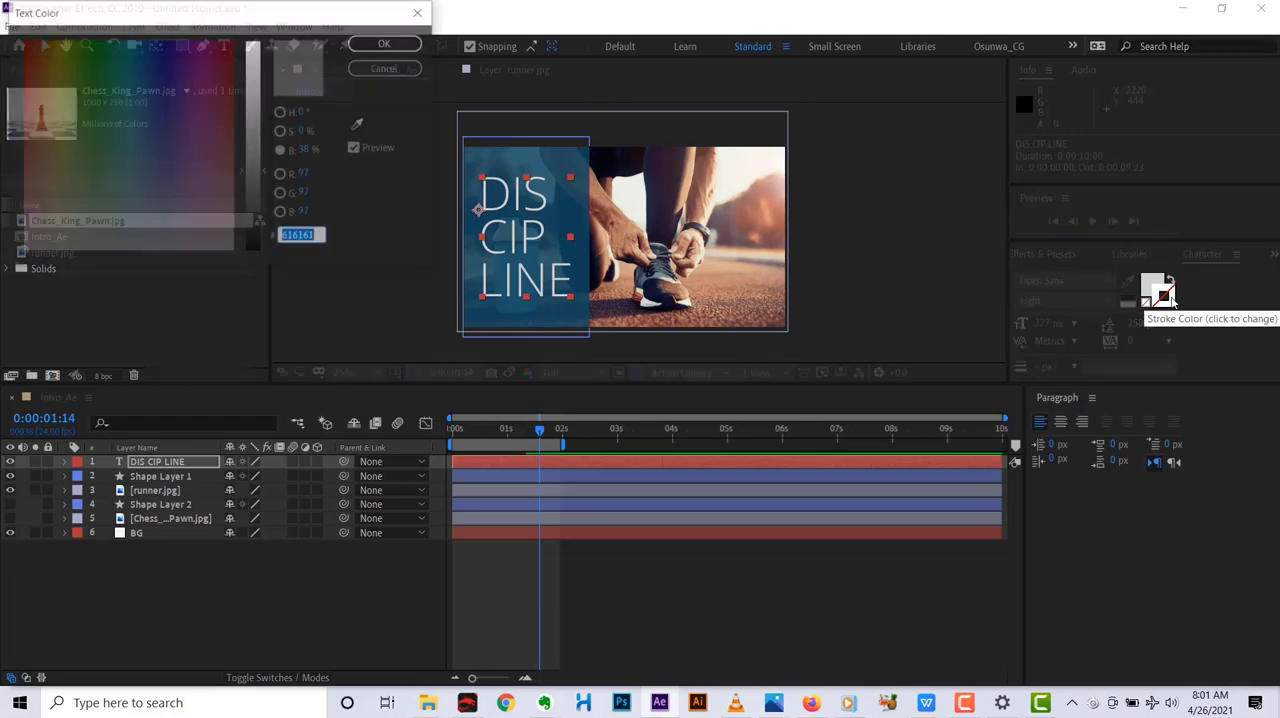
pyautogui.click(420, 11)
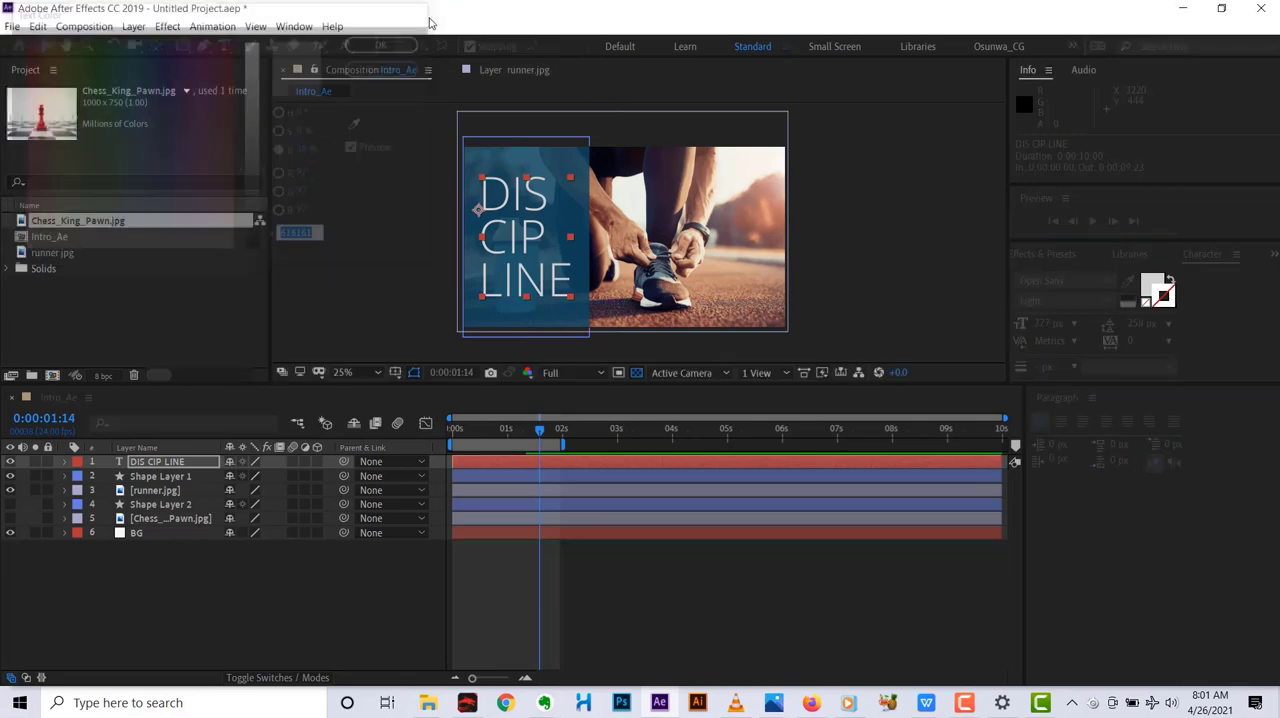
# Give the DIS CIP LINE text a dark blue stroke with hex colour 001661.
pyautogui.click(1166, 297)
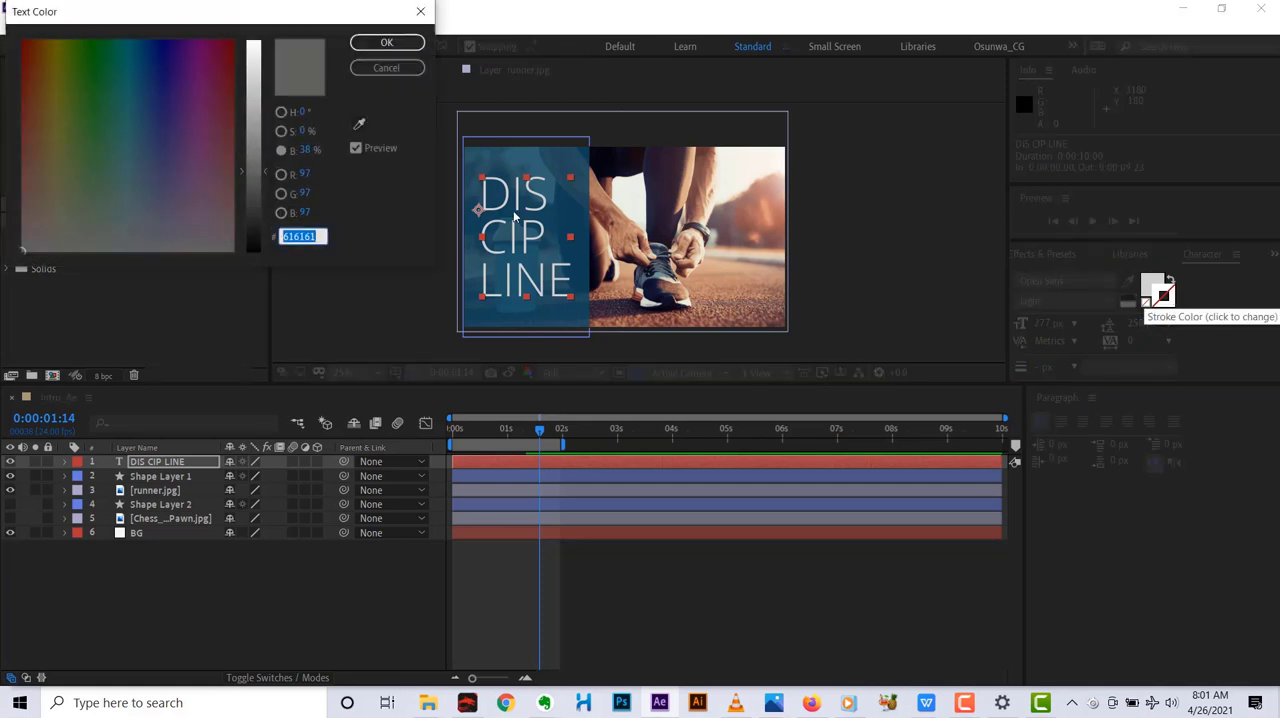
pyautogui.click(151, 80)
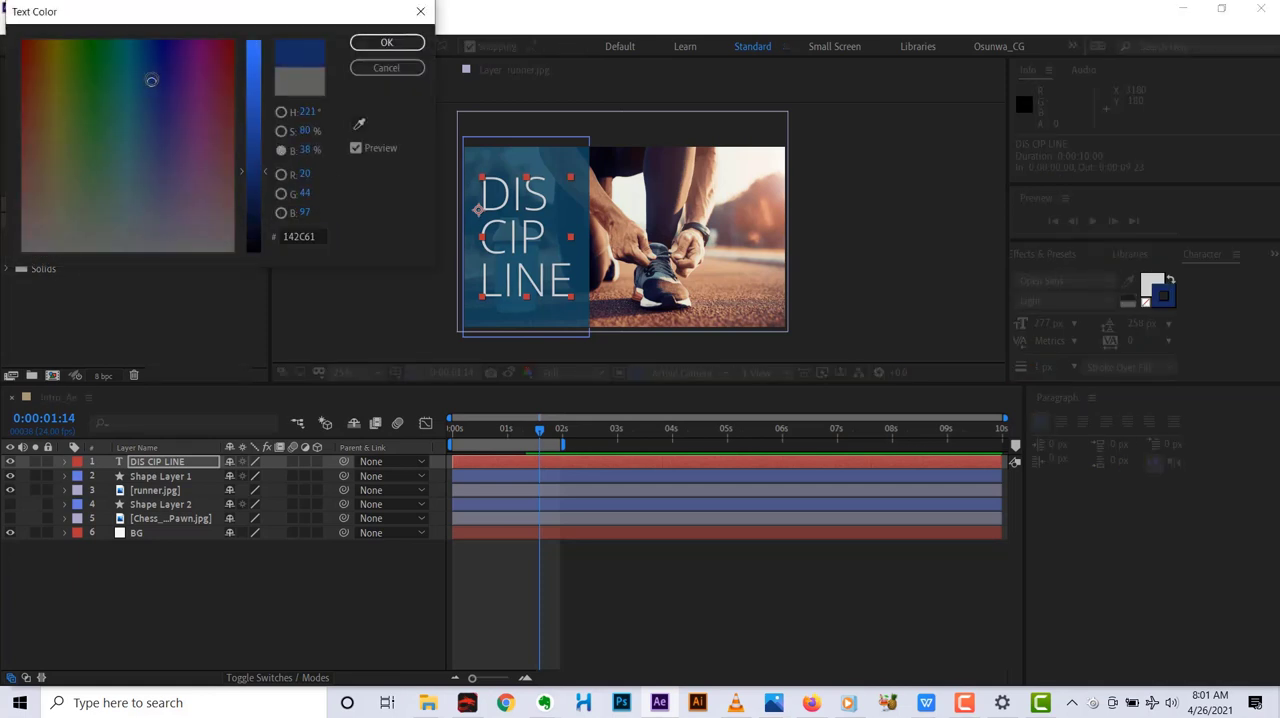
pyautogui.moveTo(151, 80); pyautogui.dragTo(155, 32)
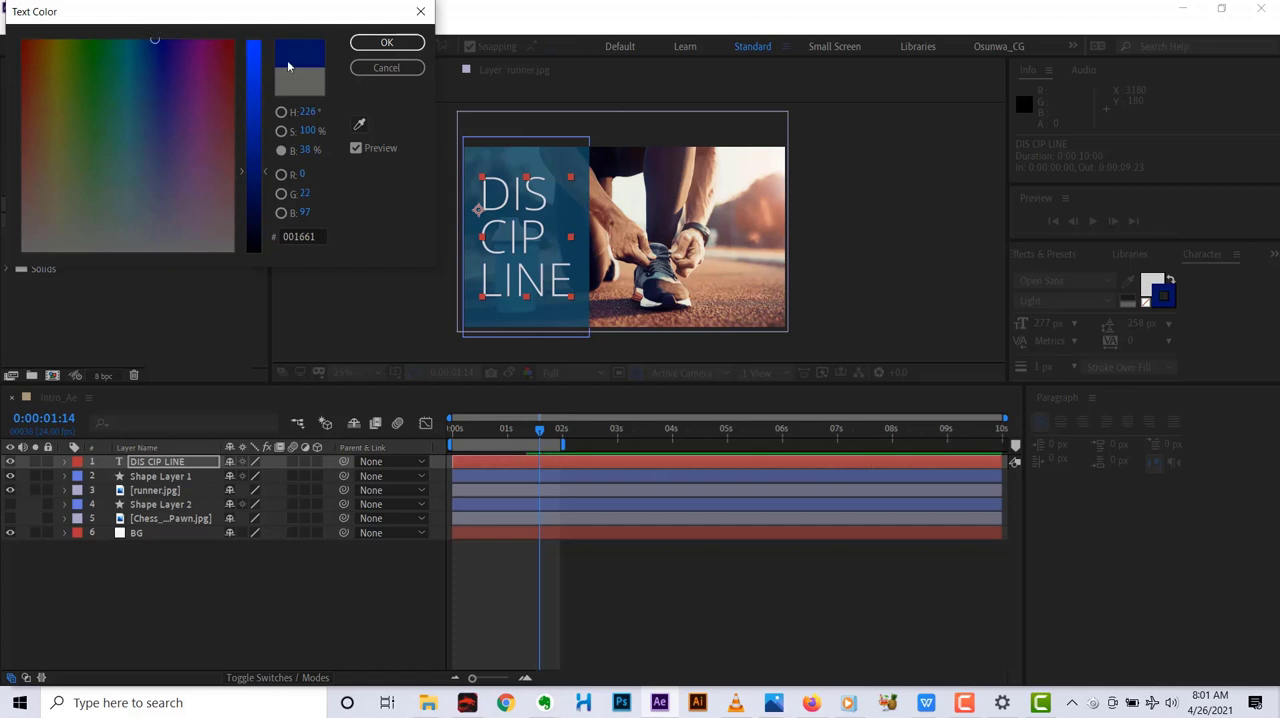
pyautogui.click(377, 47)
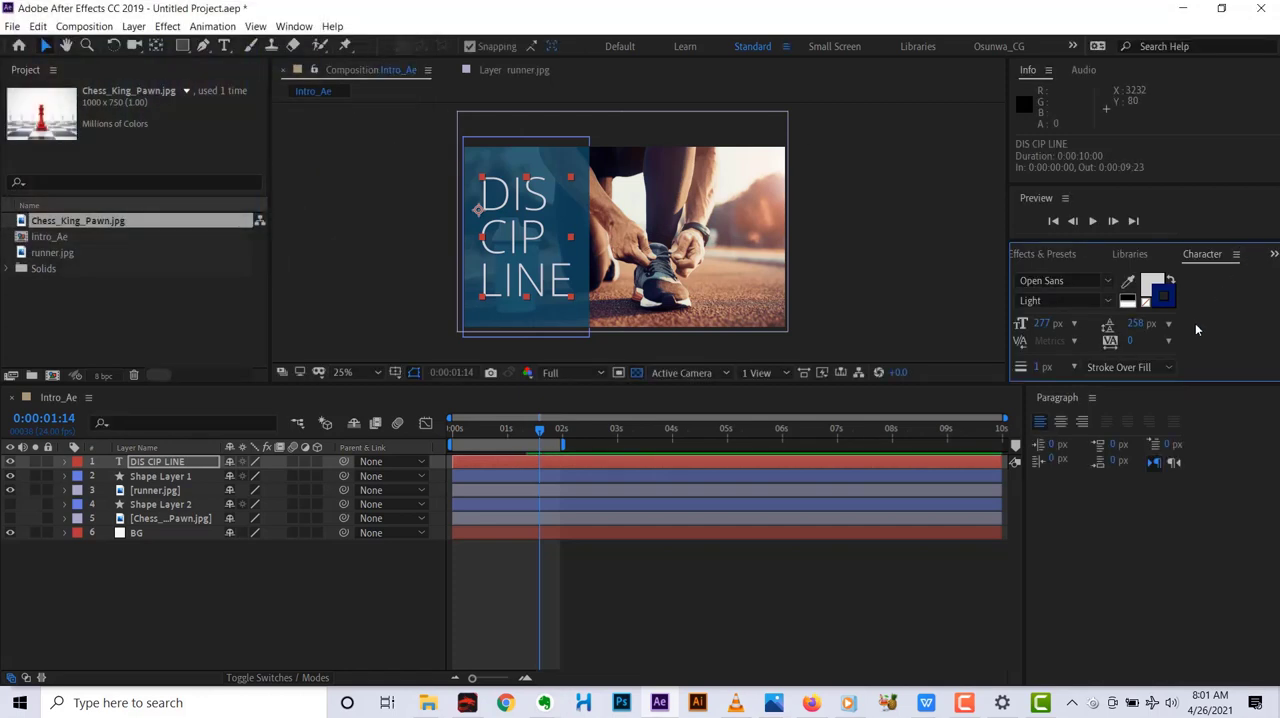
# Enlarge the area showing the character settings and set the text's stroke width to 9 px.
pyautogui.moveTo(1105, 385); pyautogui.dragTo(1104, 415)
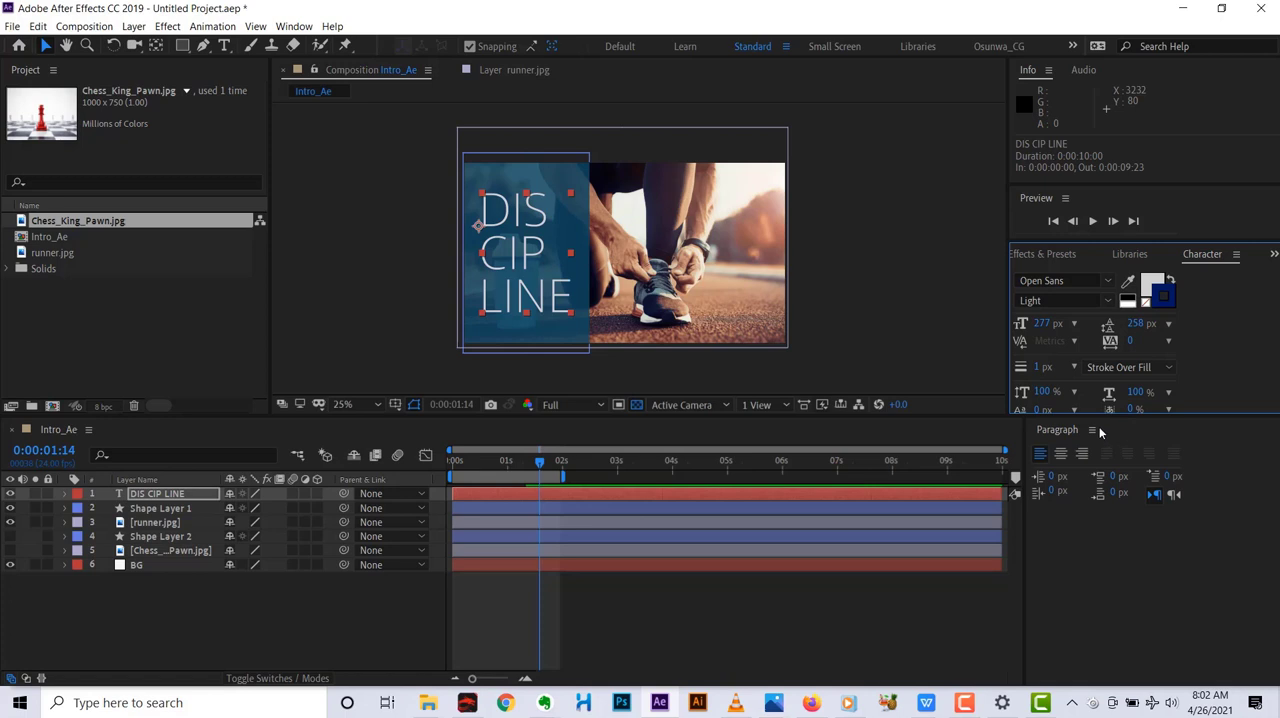
pyautogui.moveTo(1037, 367); pyautogui.dragTo(1041, 367)
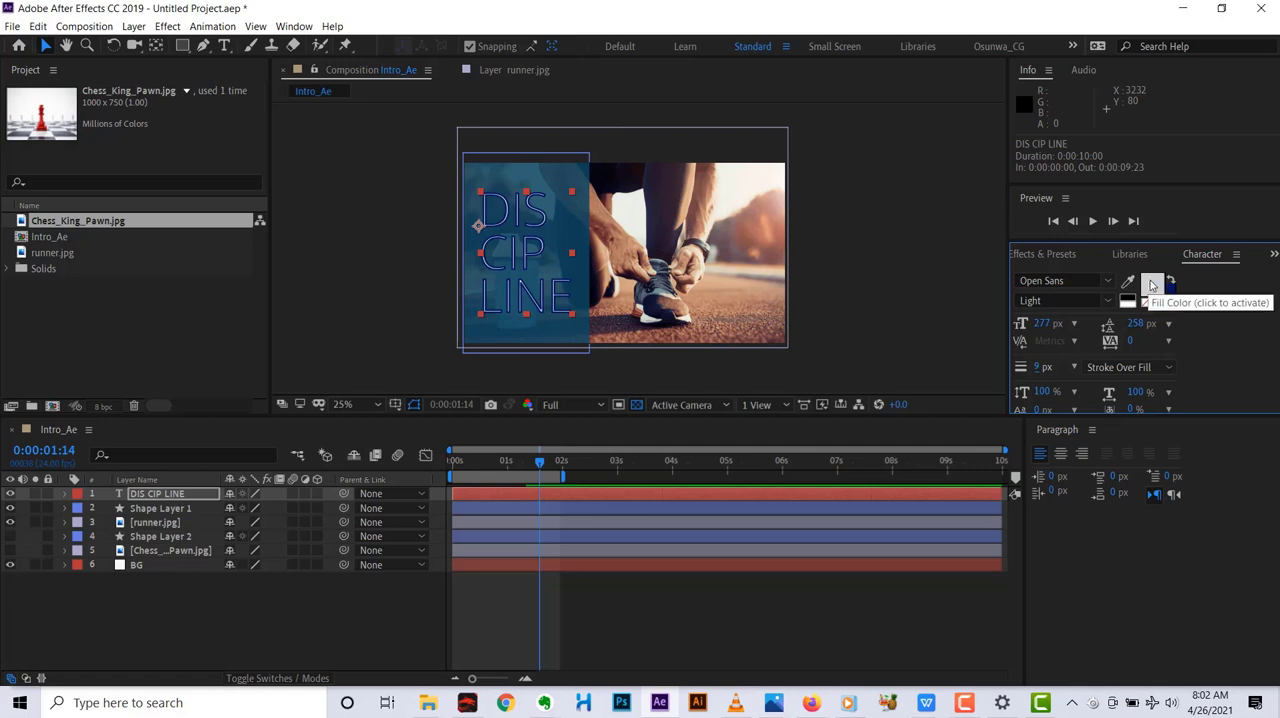
pyautogui.click(1152, 287)
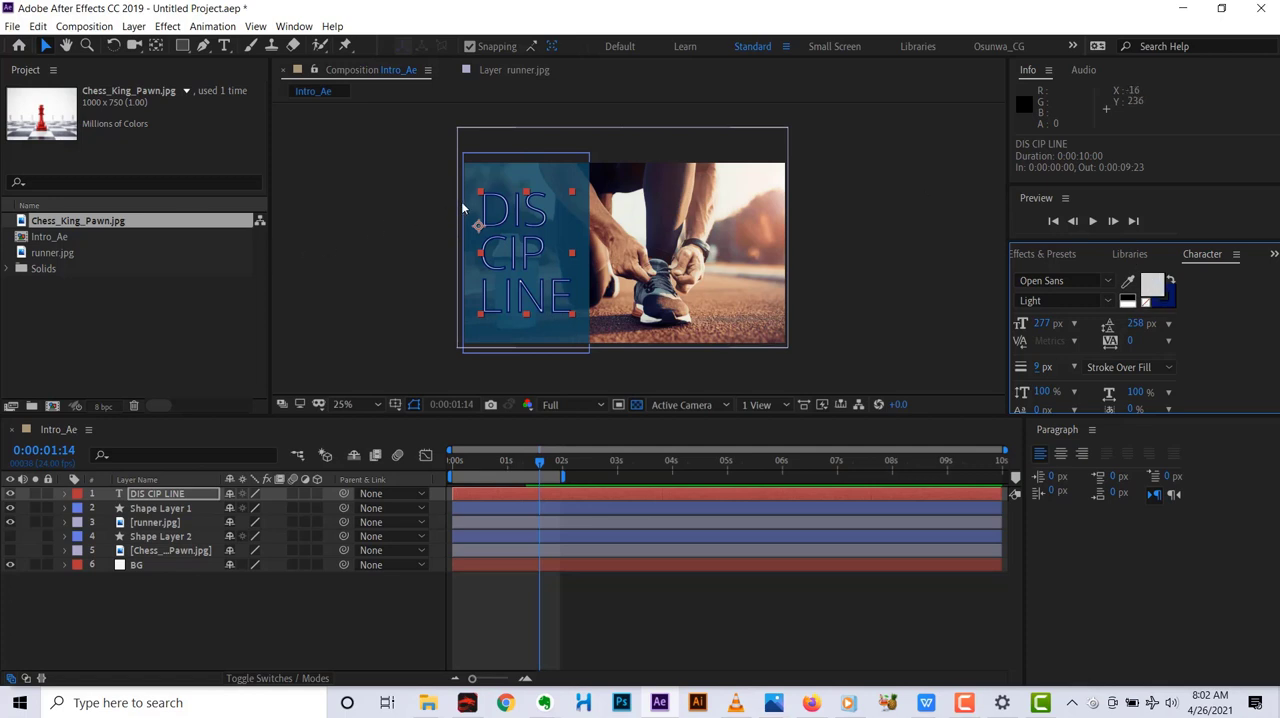
# Examine the blue outline around the letters DIS at close range.
pyautogui.scroll(6, 487, 198)
pyautogui.scroll(-2, 487, 198)
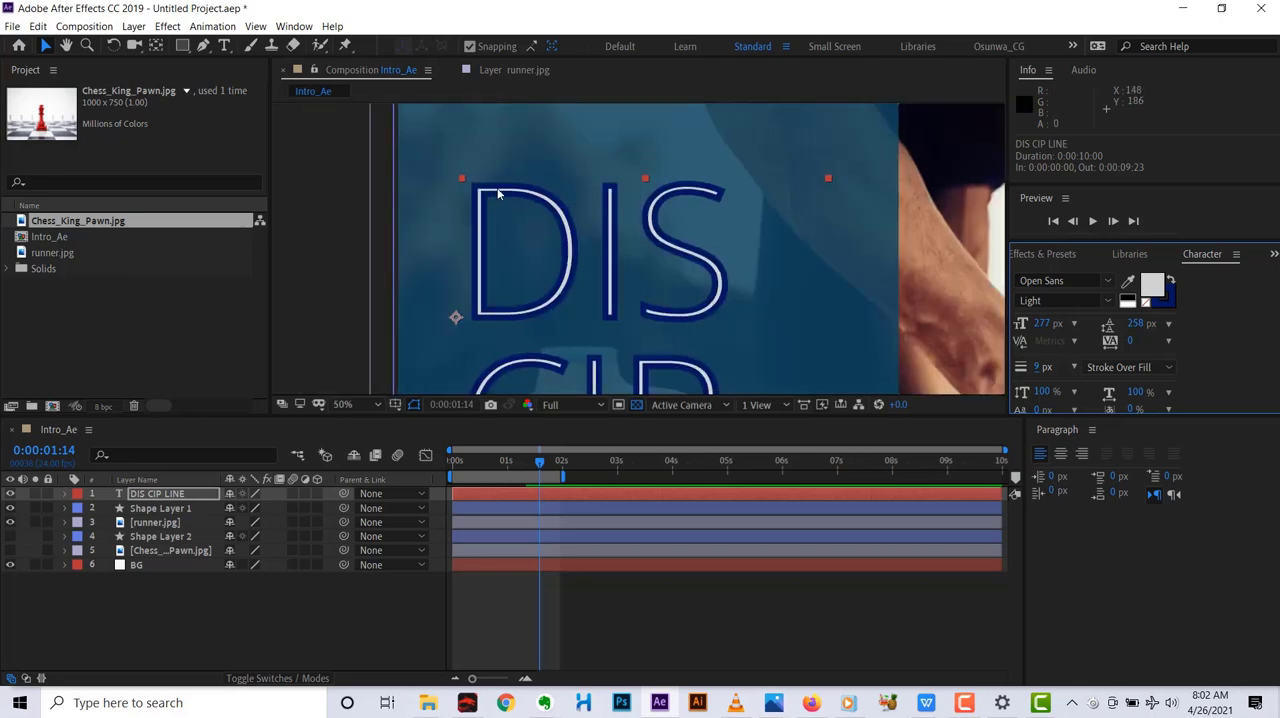
pyautogui.scroll(-2, 497, 226)
pyautogui.scroll(4, 496, 220)
pyautogui.scroll(-2, 531, 190)
pyautogui.scroll(2, 591, 190)
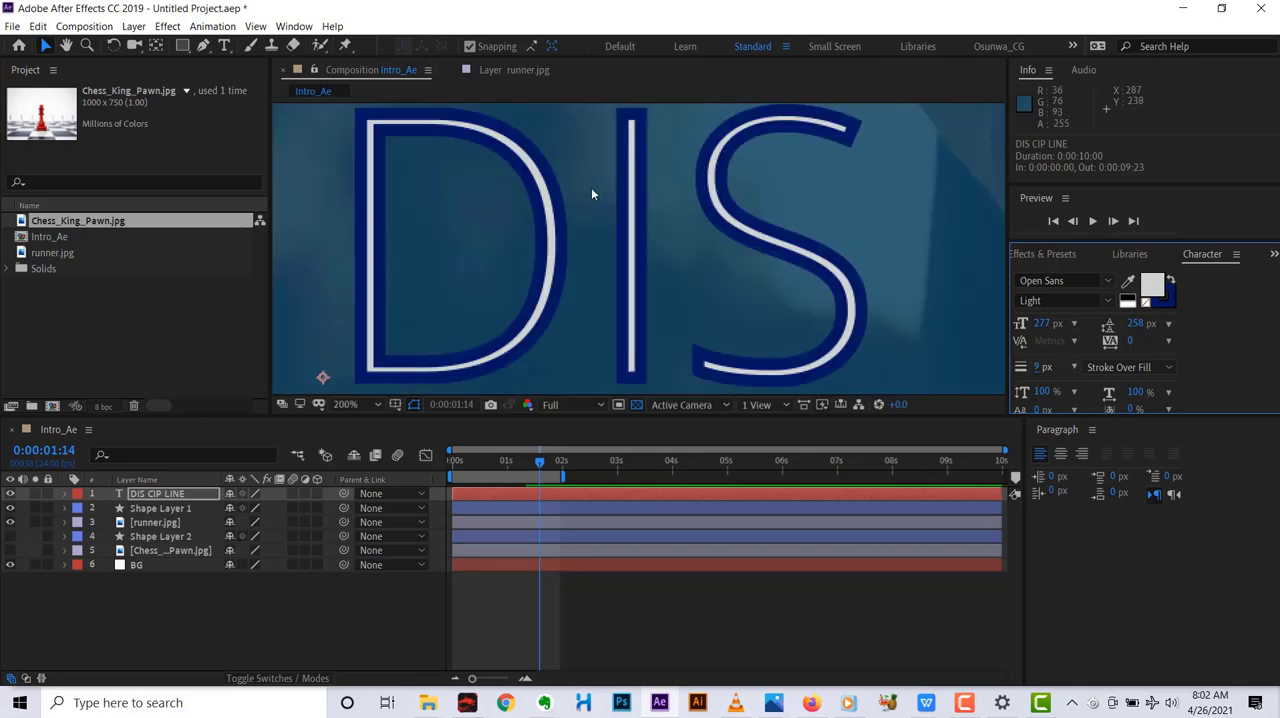
pyautogui.scroll(-2, 603, 200)
pyautogui.scroll(2, 569, 176)
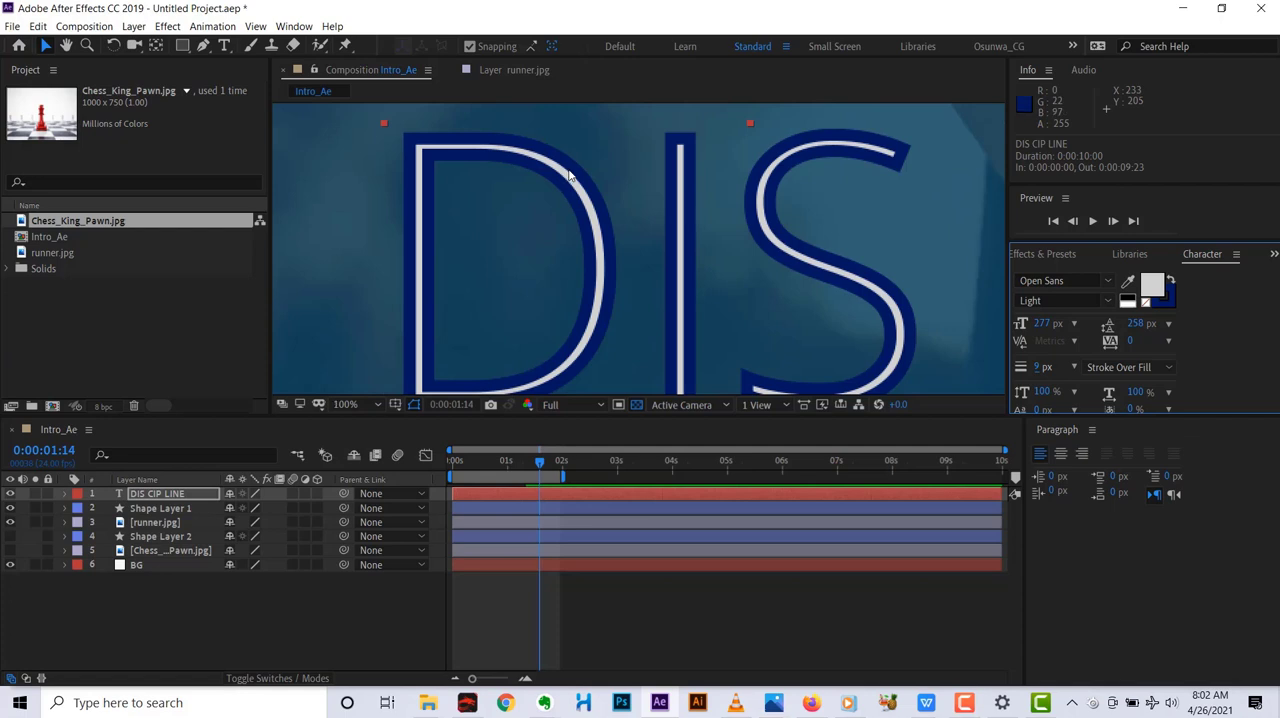
pyautogui.scroll(-2, 569, 176)
pyautogui.scroll(1, 569, 176)
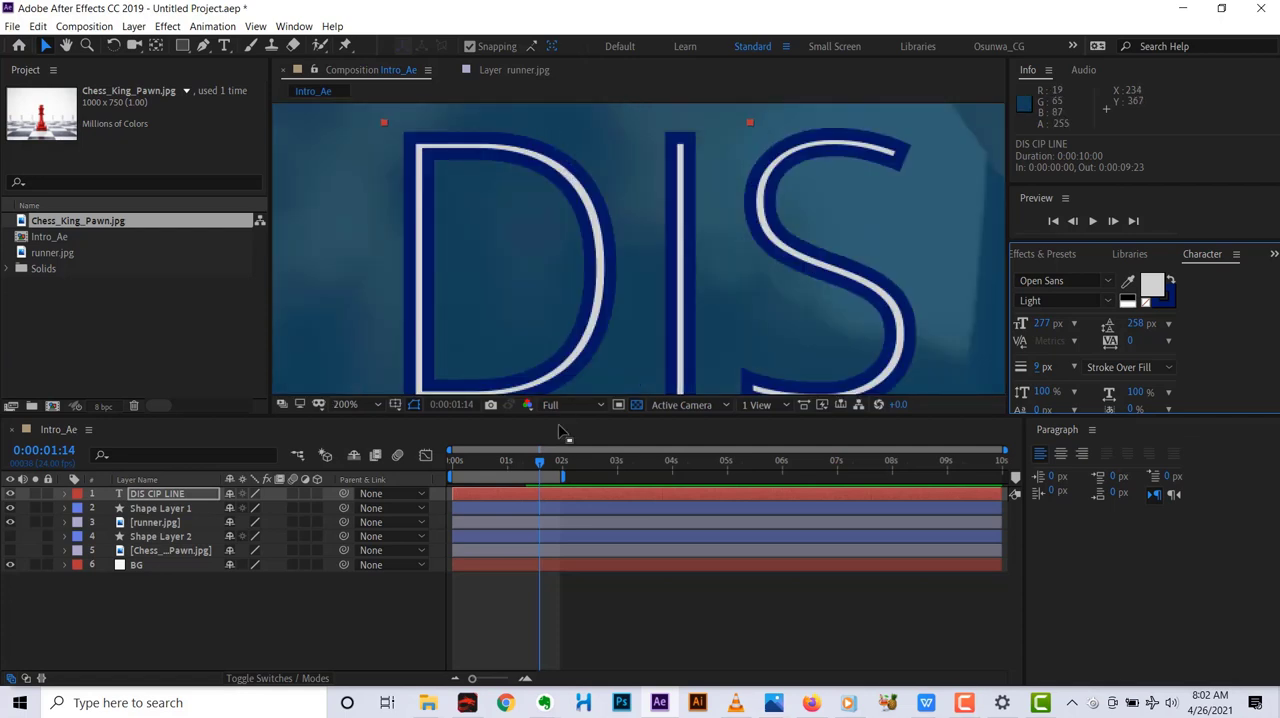
# Try a much heavier stroke and a 0 px stroke on the text, and set the stroke width to 9 px again.
pyautogui.moveTo(548, 418); pyautogui.dragTo(559, 472)
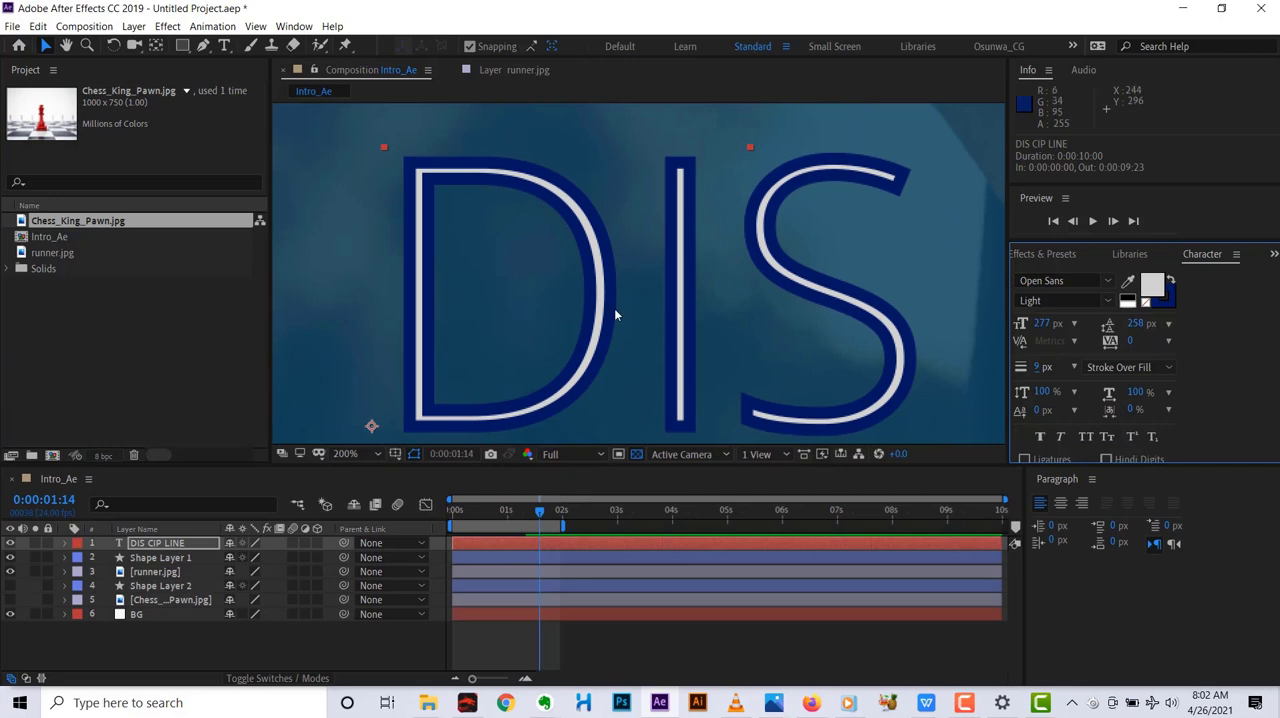
pyautogui.click(1173, 304)
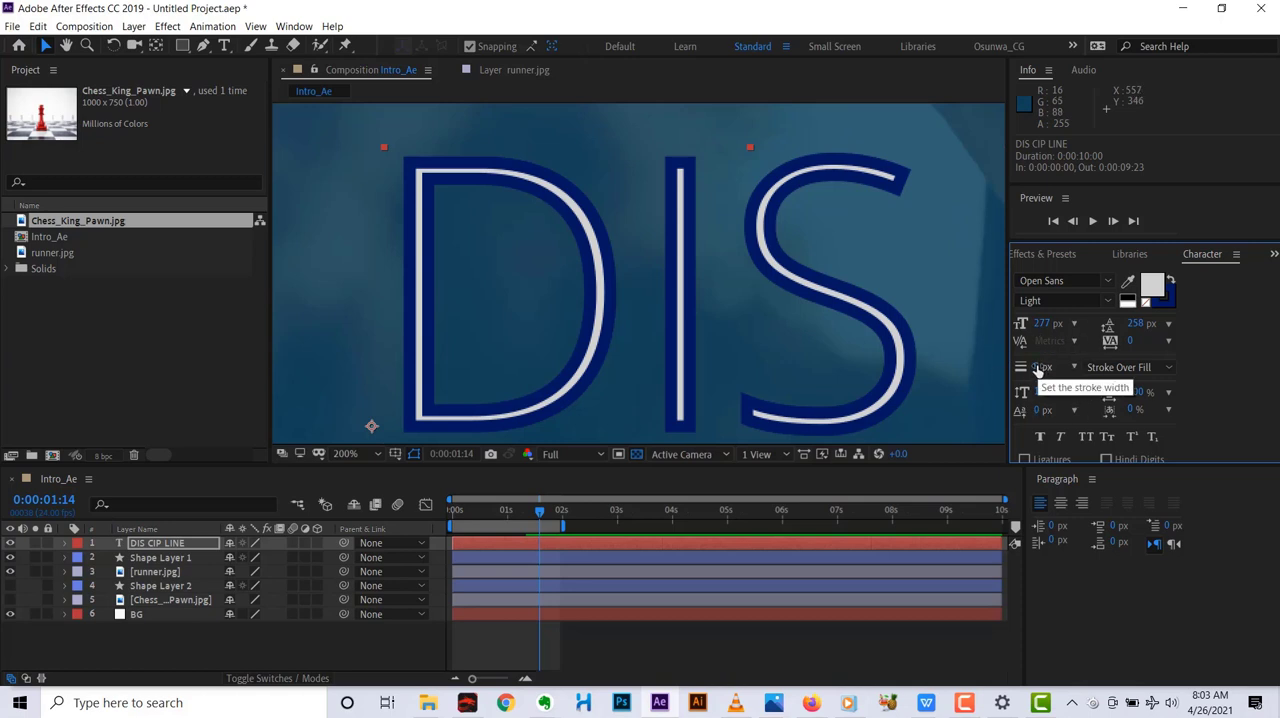
pyautogui.moveTo(1040, 368); pyautogui.dragTo(1060, 368)
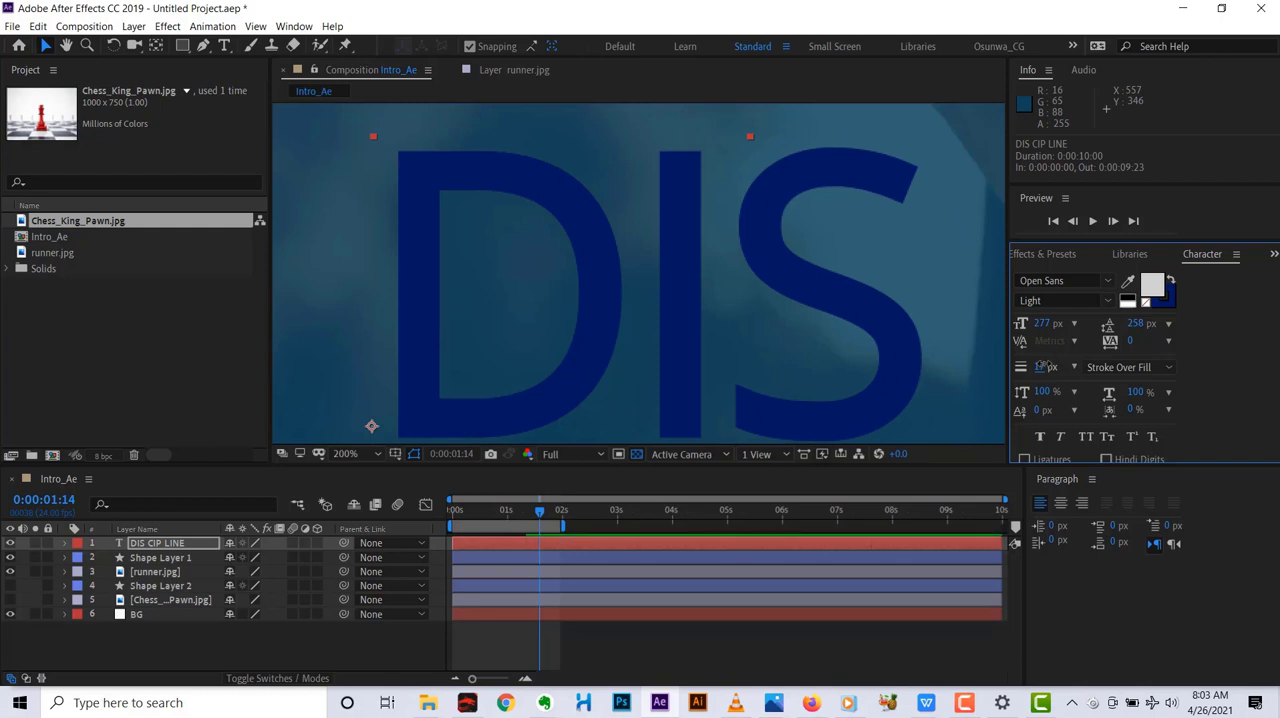
pyautogui.moveTo(1044, 366); pyautogui.dragTo(1026, 366)
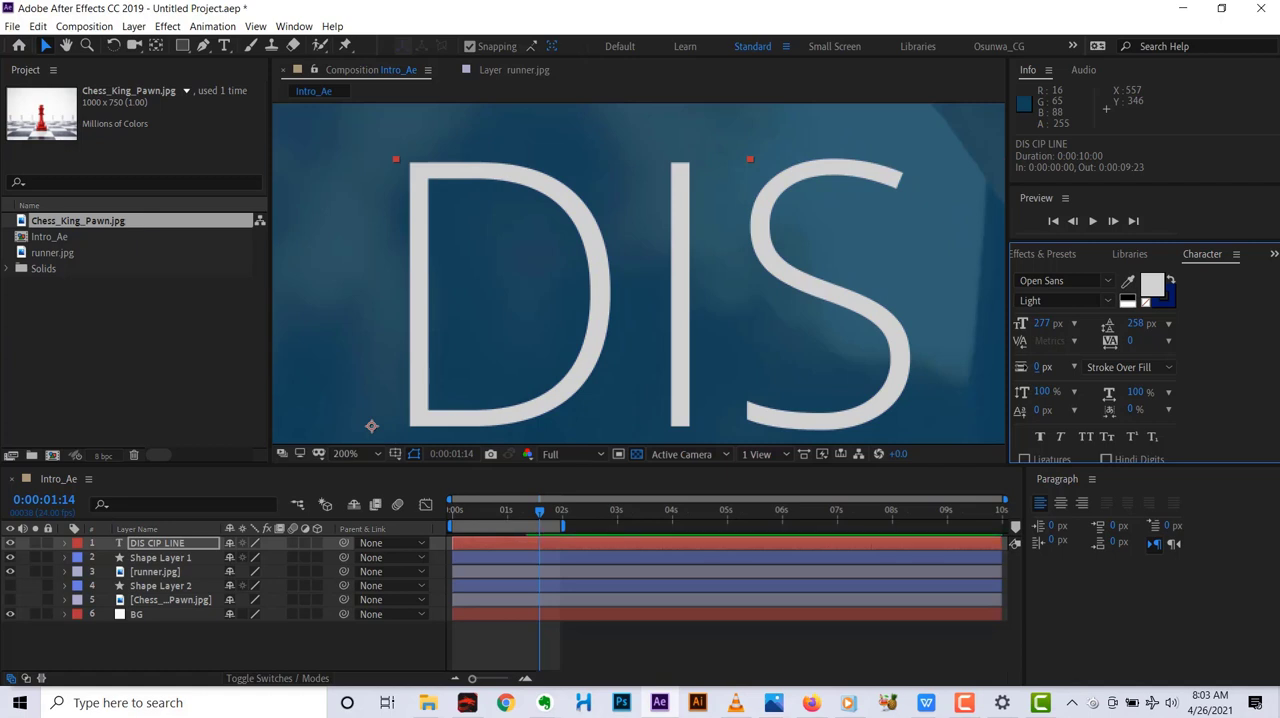
pyautogui.moveTo(1028, 366); pyautogui.dragTo(1022, 367)
pyautogui.moveTo(1024, 366); pyautogui.dragTo(1037, 367)
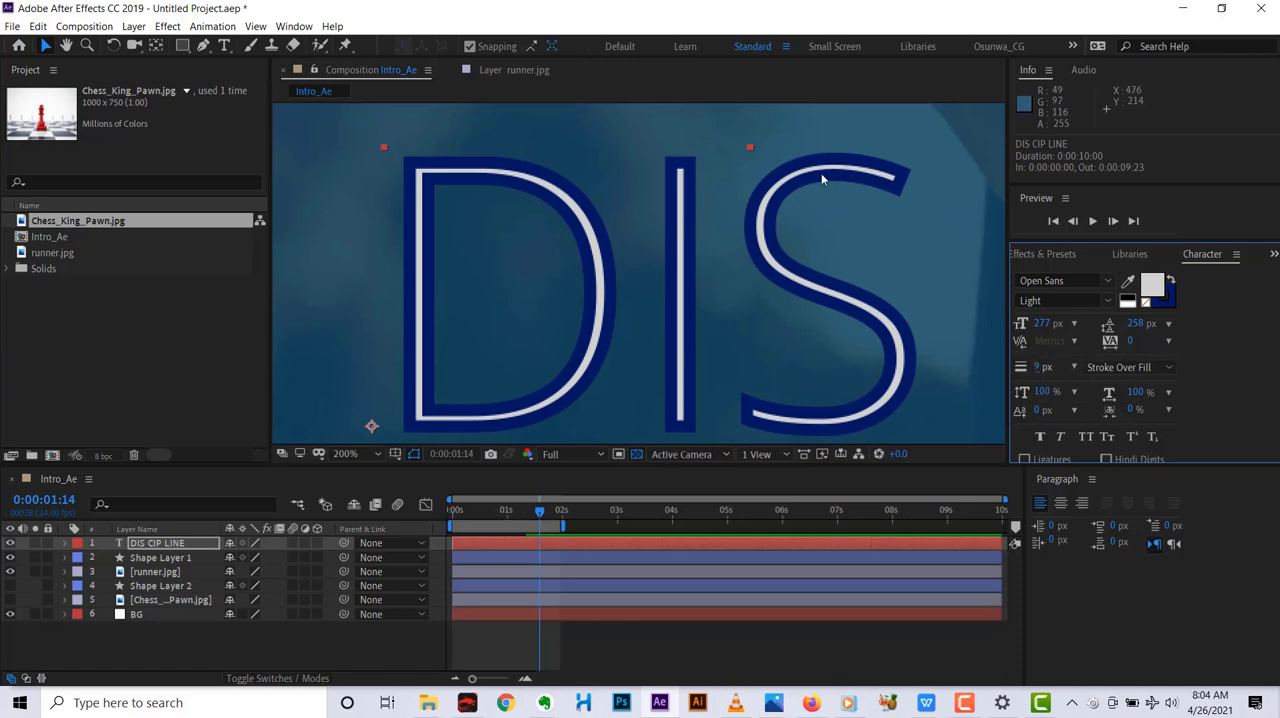
# Remove the fill colour from the DIS CIP LINE text so only its blue stroke is drawn.
pyautogui.click(1152, 288)
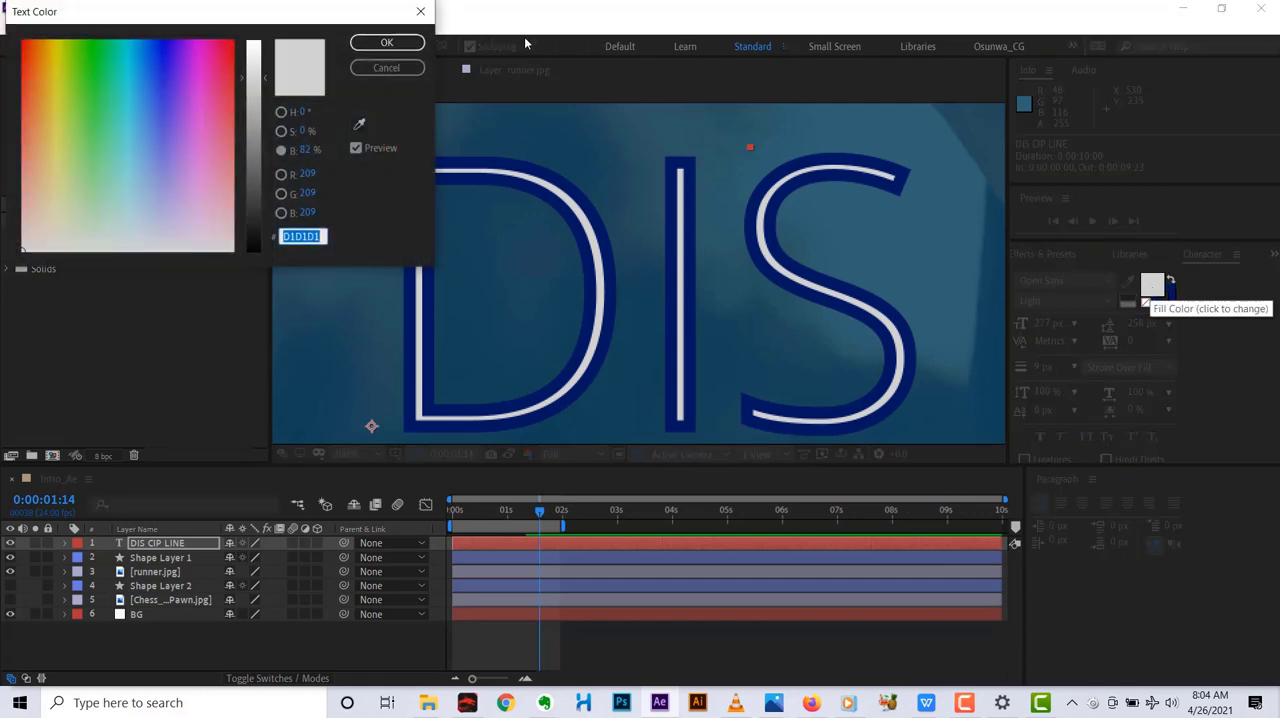
pyautogui.click(420, 11)
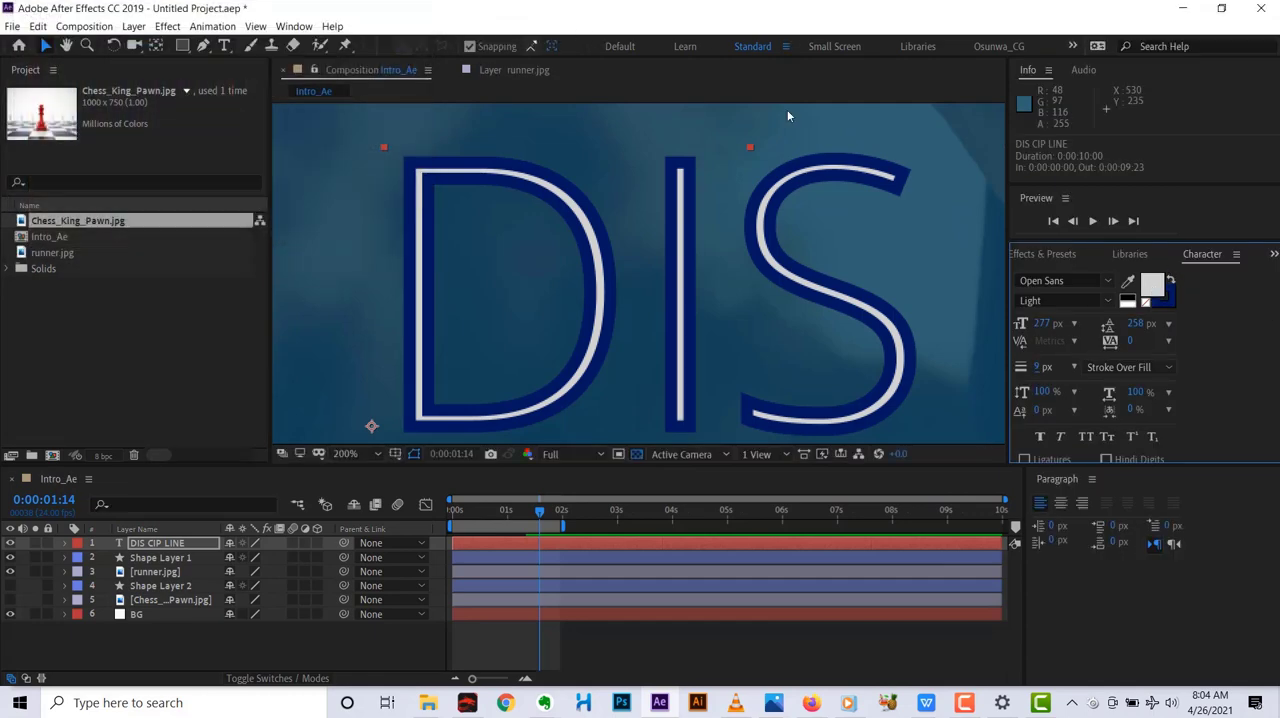
pyautogui.click(1145, 302)
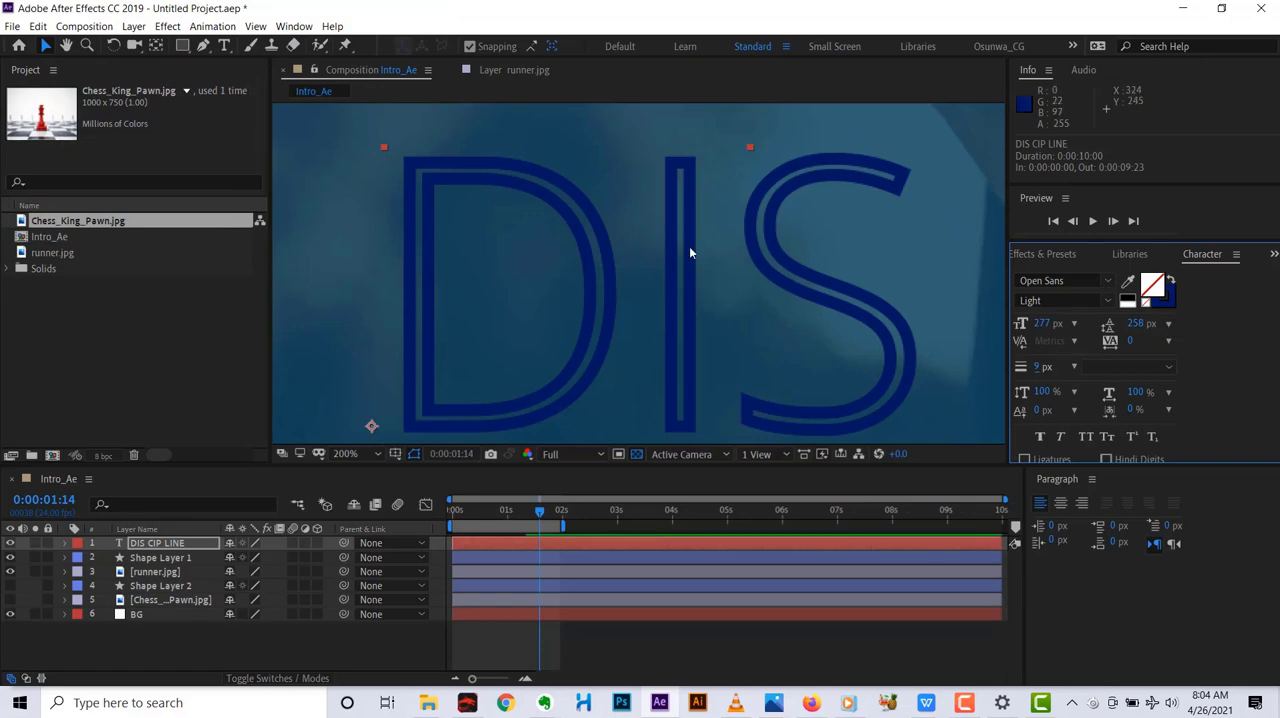
pyautogui.scroll(-4, 689, 246)
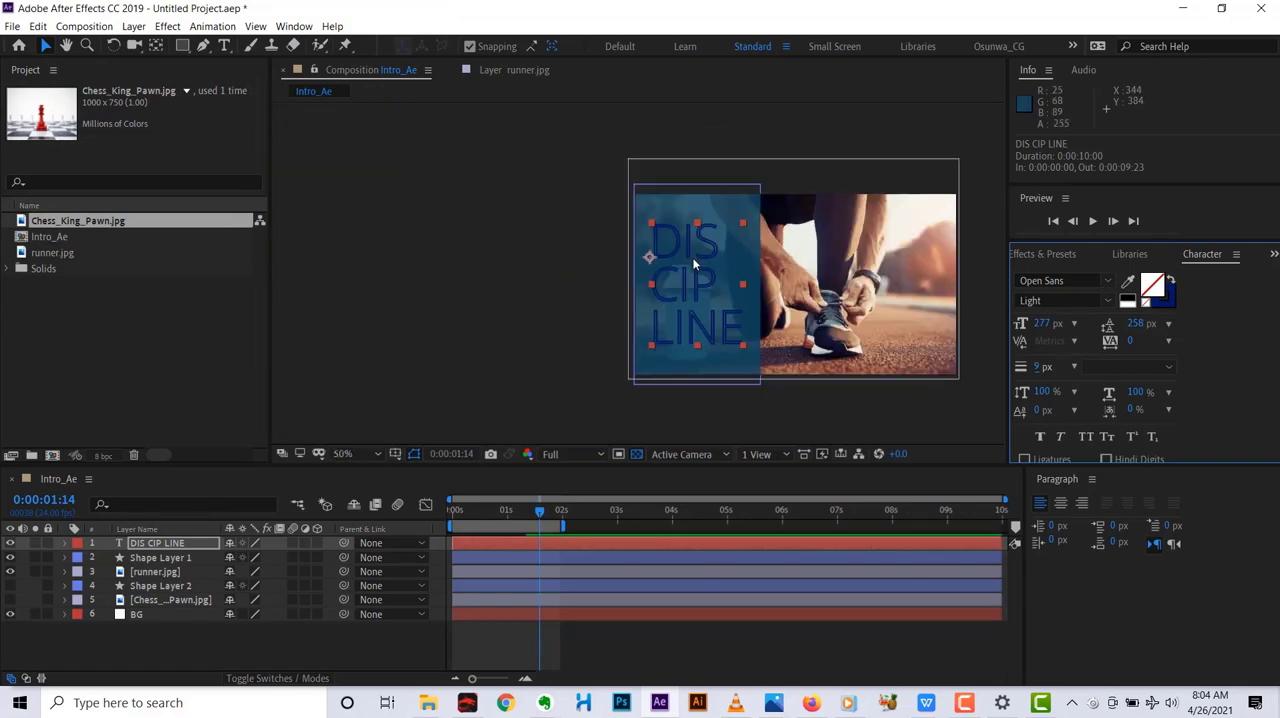
# Swap the text's fill and stroke colours, swap them back, and open the stroke colour for inspection.
pyautogui.click(1171, 284)
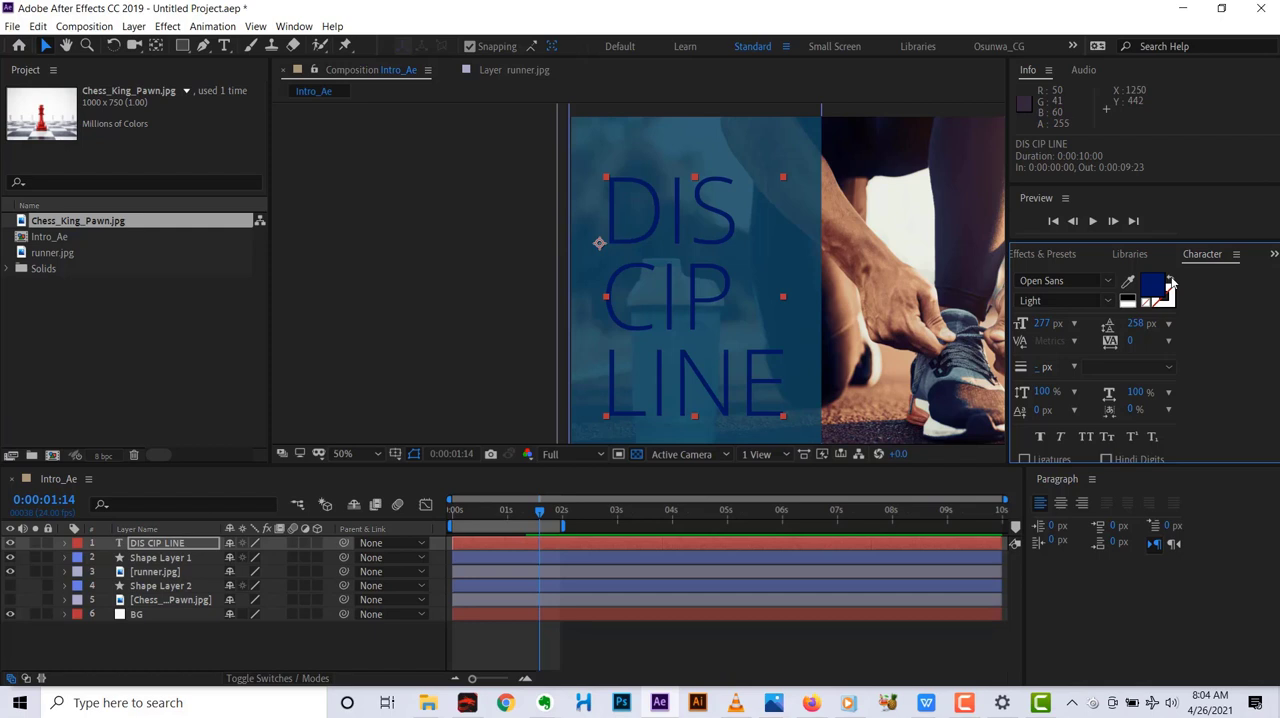
pyautogui.click(1170, 281)
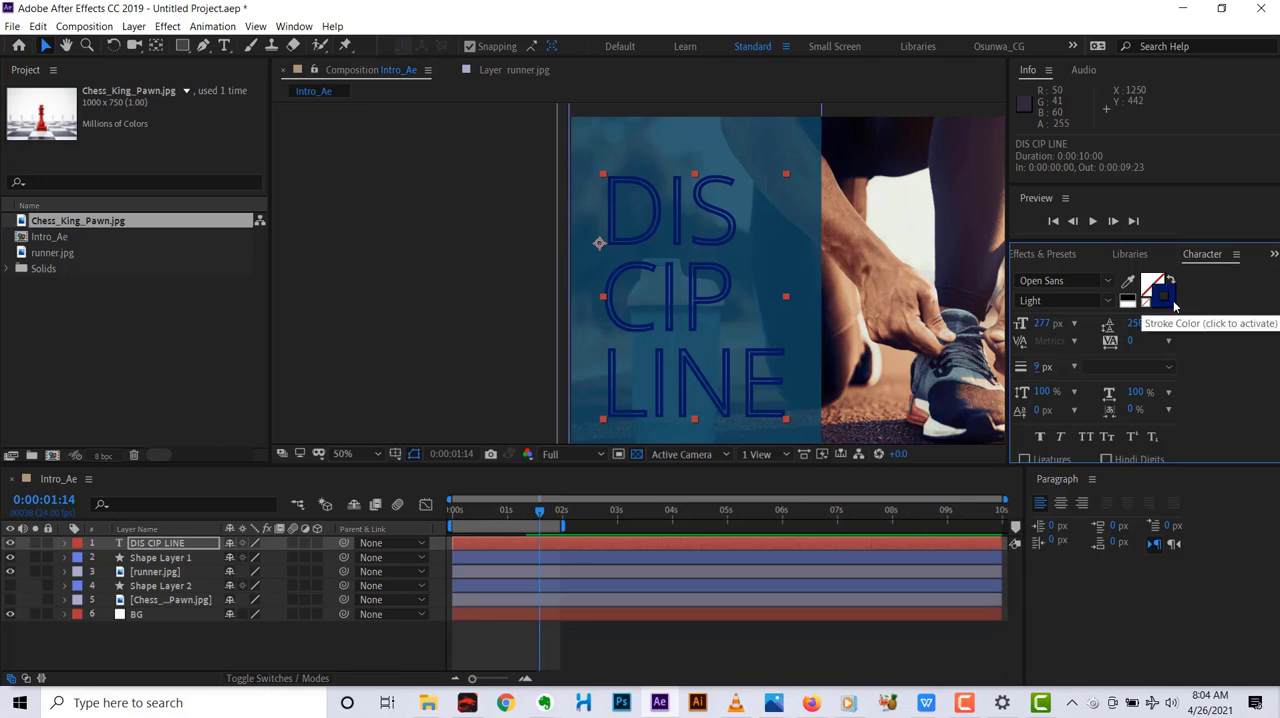
pyautogui.doubleClick(1160, 290)
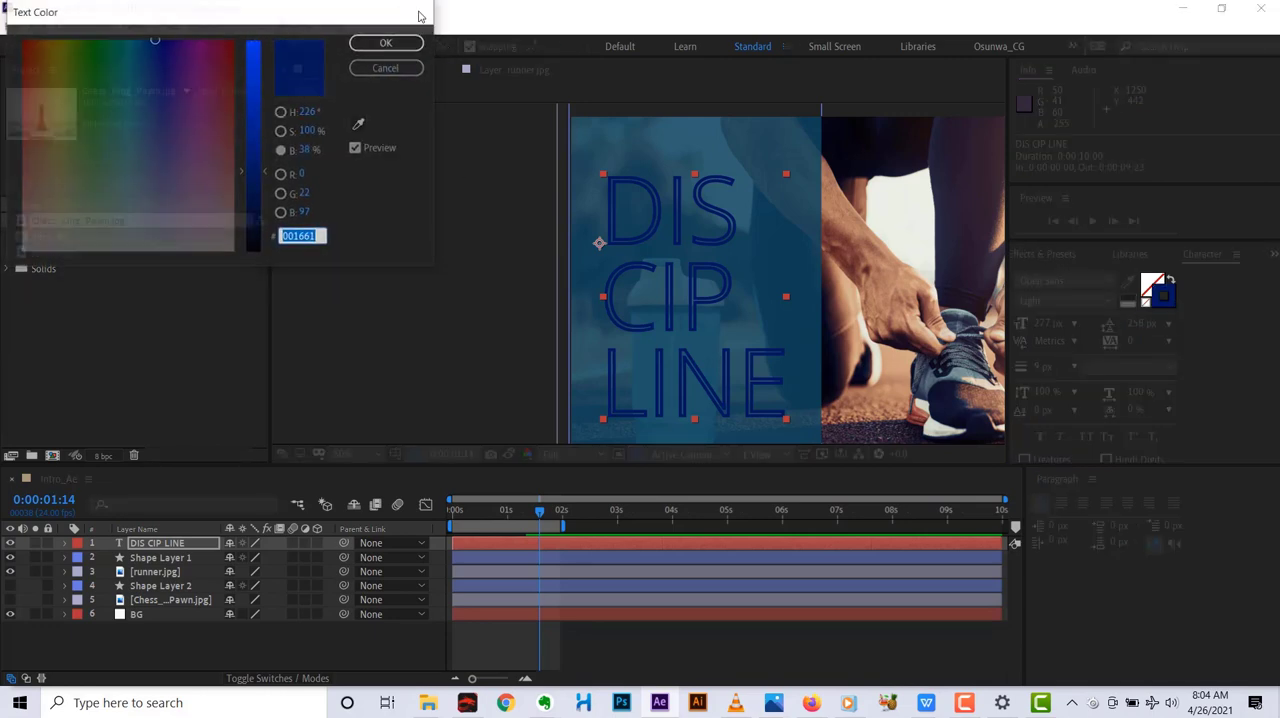
pyautogui.click(417, 11)
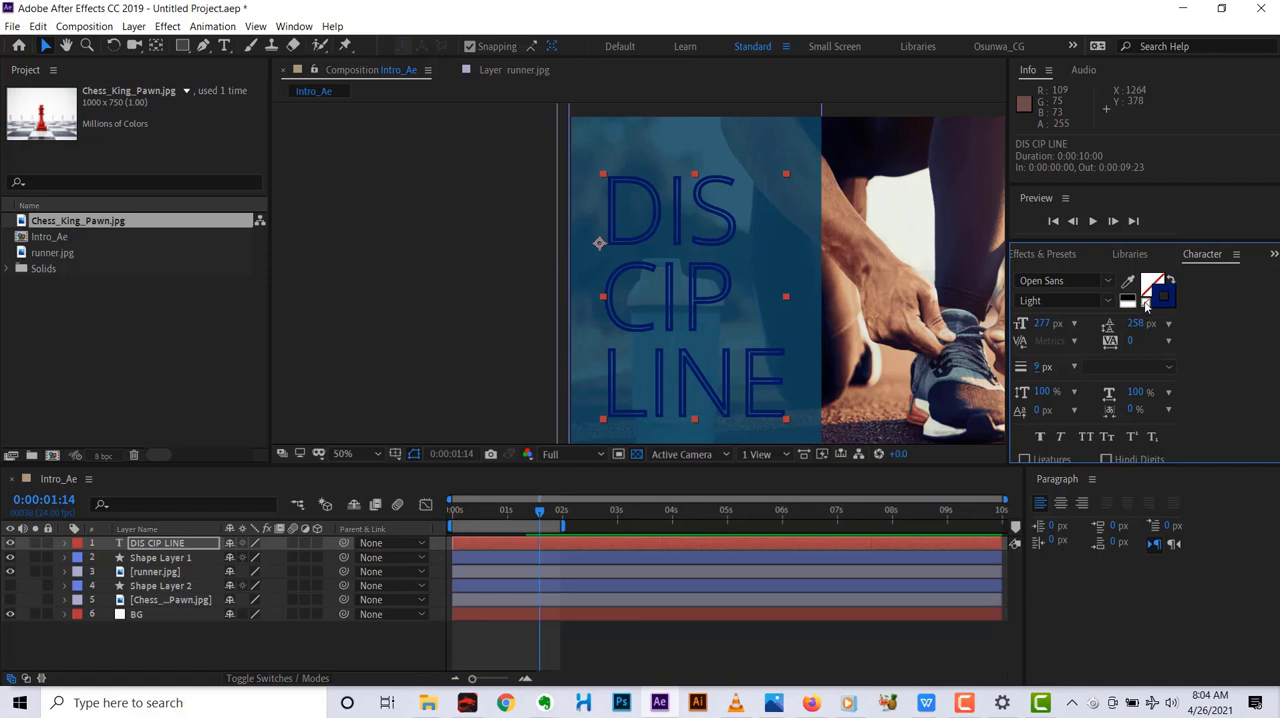
# Swap the text's fill and stroke to remove the outline, and change the fill colour to white.
pyautogui.click(1169, 281)
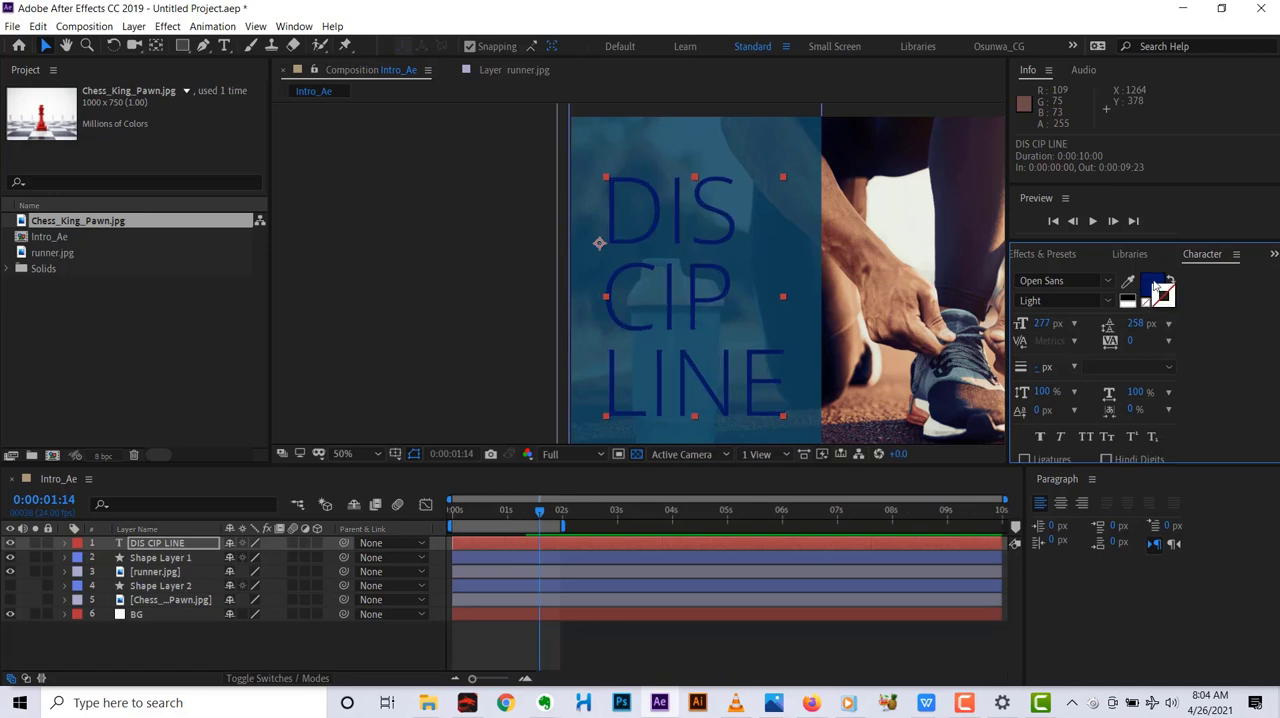
pyautogui.click(1150, 287)
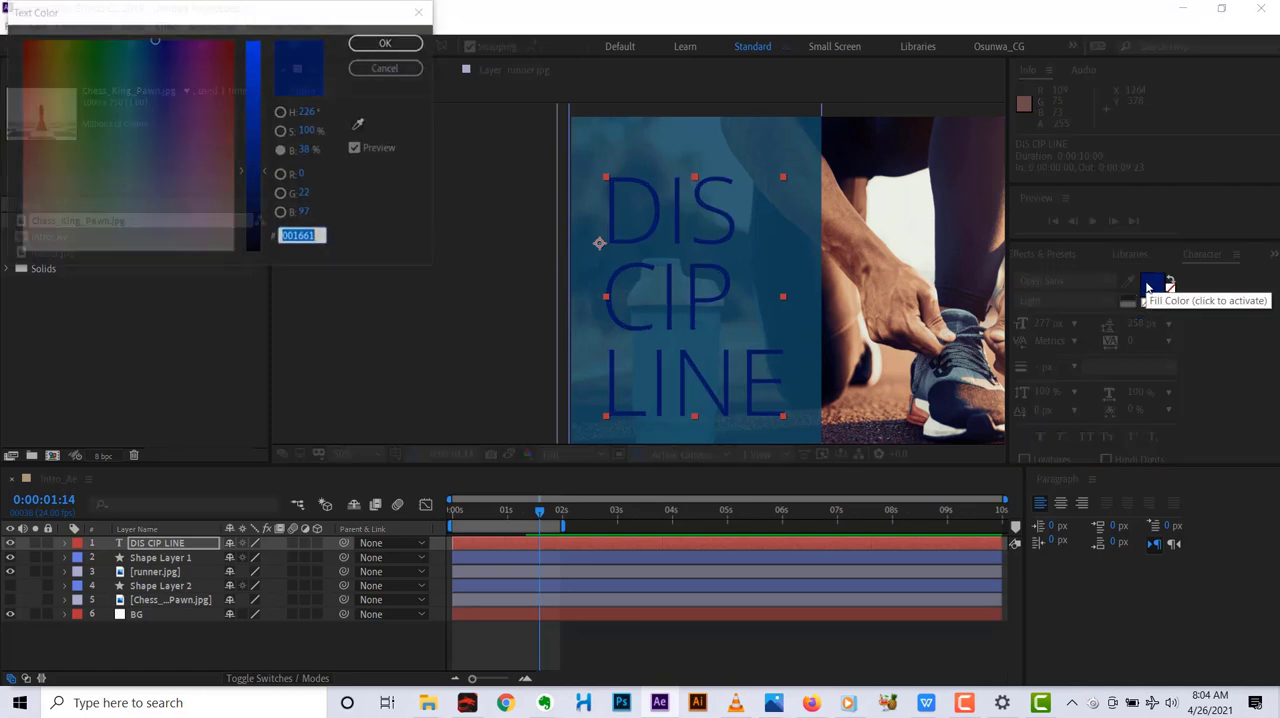
pyautogui.click(281, 112)
pyautogui.click(27, 52)
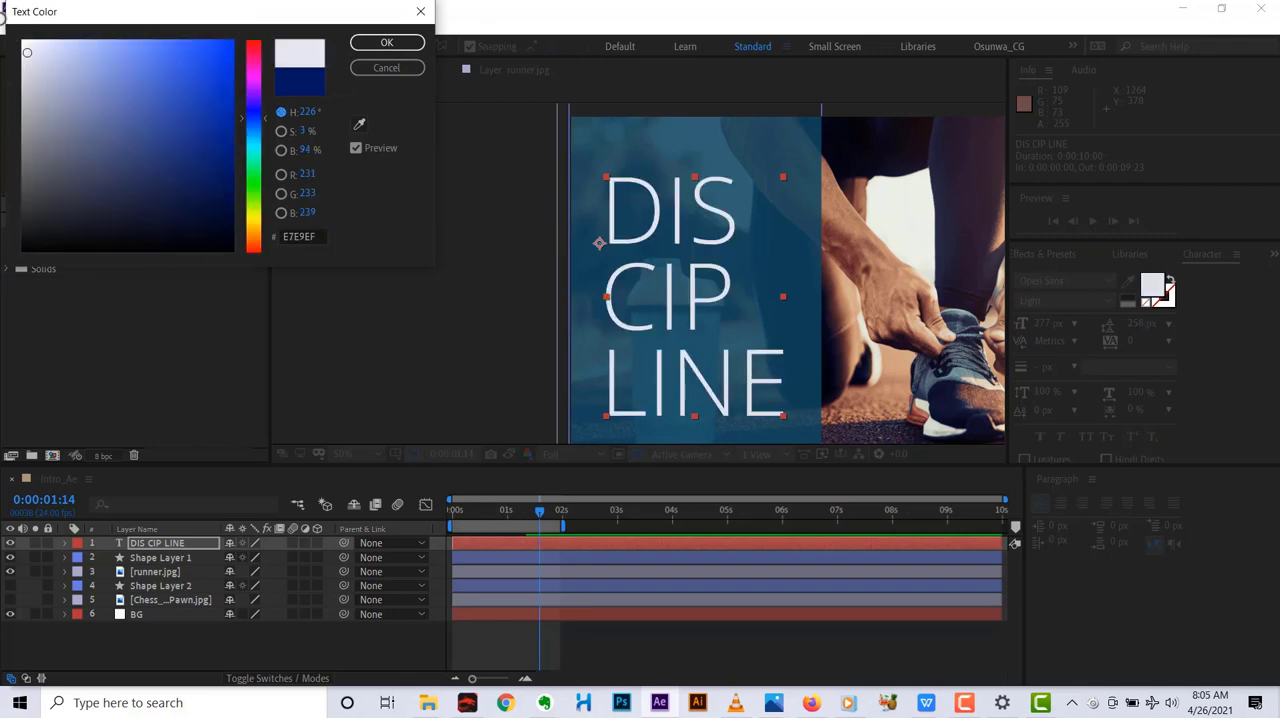
pyautogui.click(387, 42)
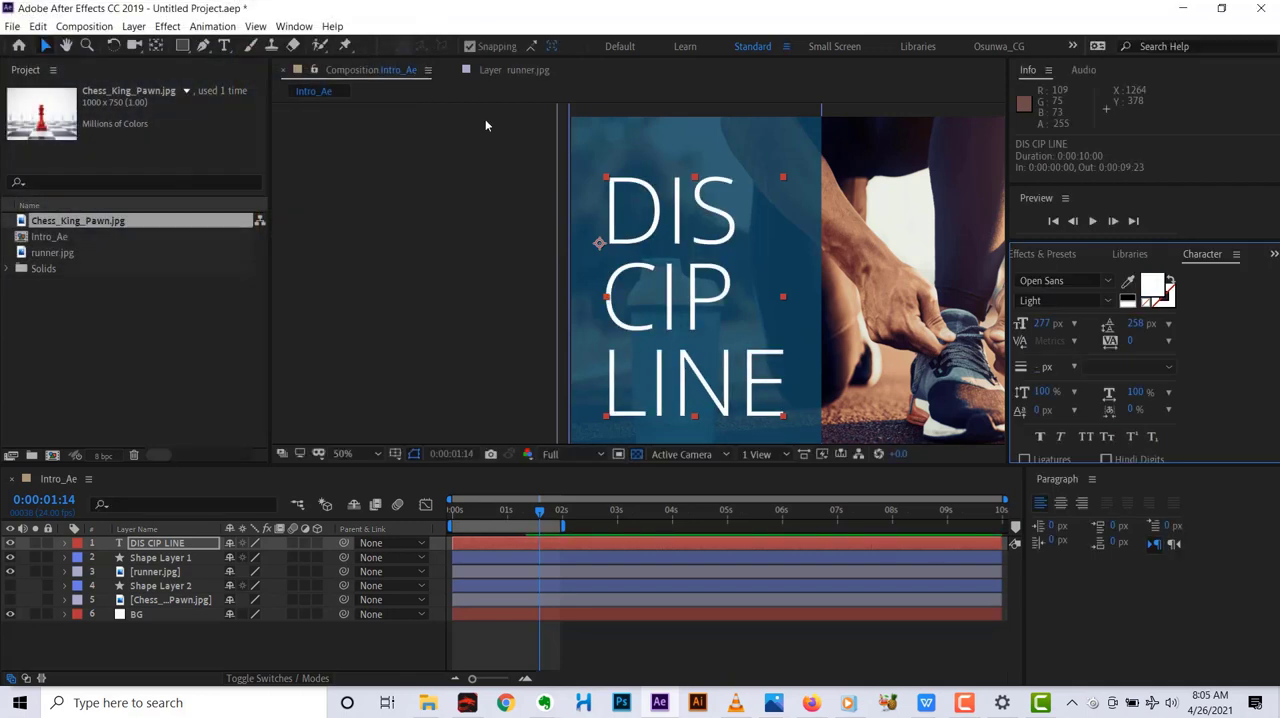
# Move the current time to 0:00:01:06 and reveal the DIS CIP LINE layer's transform properties.
pyautogui.scroll(-2, 706, 287)
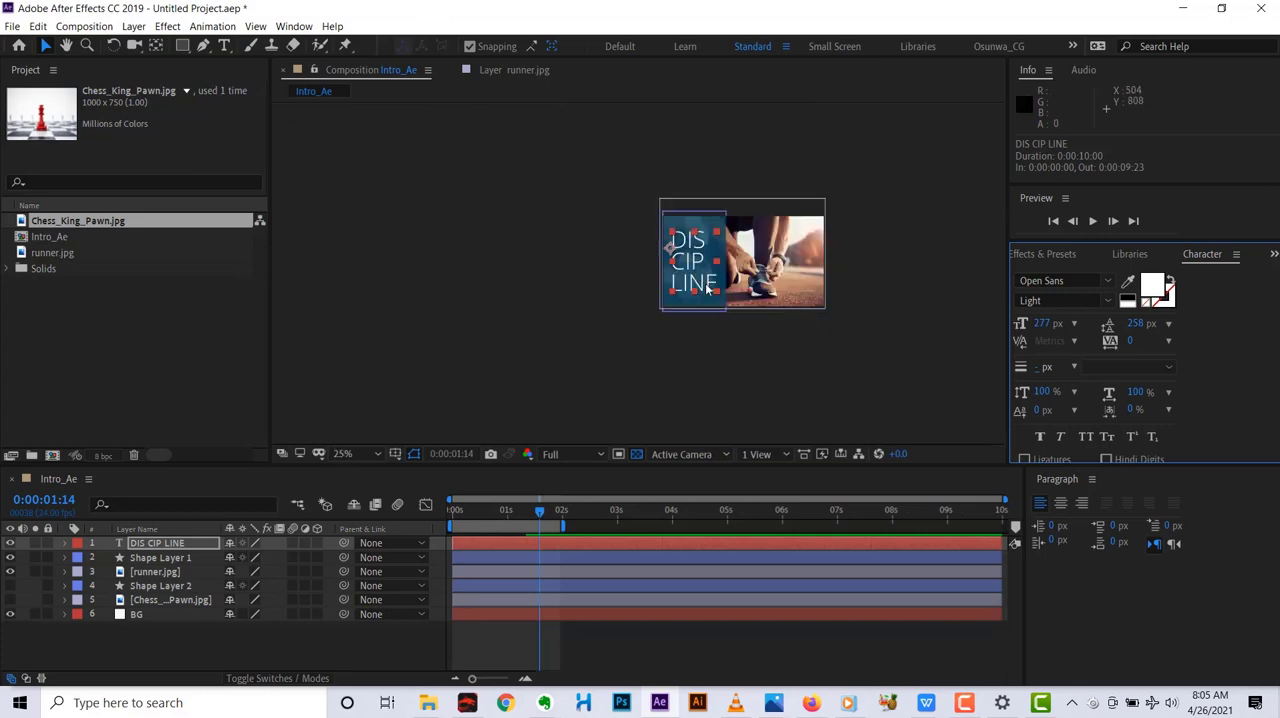
pyautogui.scroll(4, 706, 287)
pyautogui.scroll(-4, 712, 282)
pyautogui.scroll(2, 690, 295)
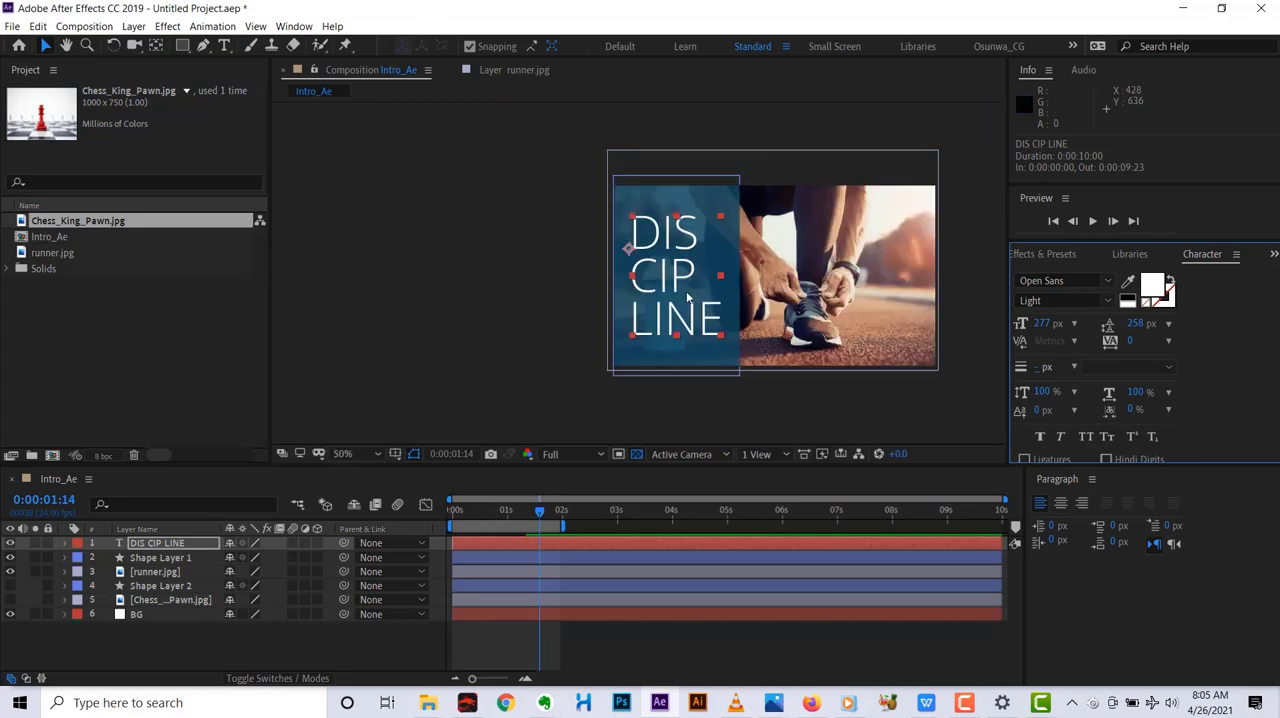
pyautogui.scroll(-2, 687, 297)
pyautogui.moveTo(537, 515)
pyautogui.mouseDown()
pyautogui.moveTo(444, 532)
pyautogui.moveTo(521, 510)
pyautogui.moveTo(496, 511)
pyautogui.moveTo(524, 518)
pyautogui.mouseUp()
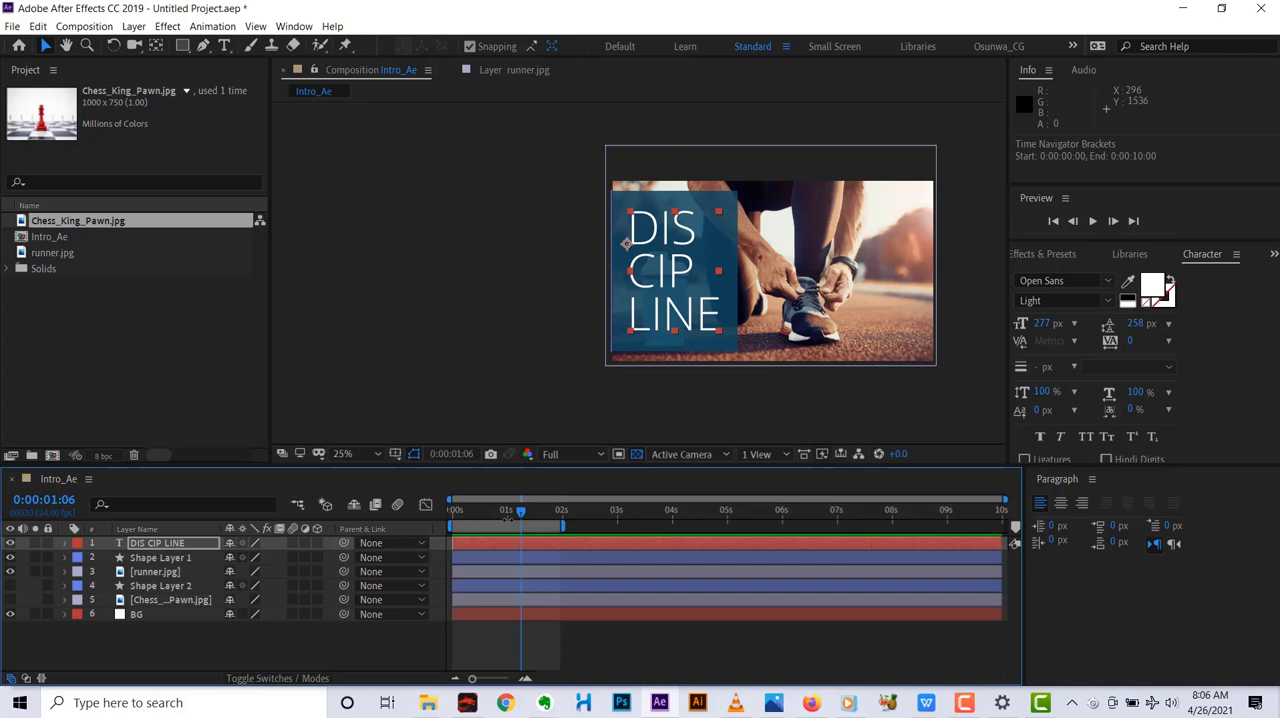
pyautogui.click(64, 545)
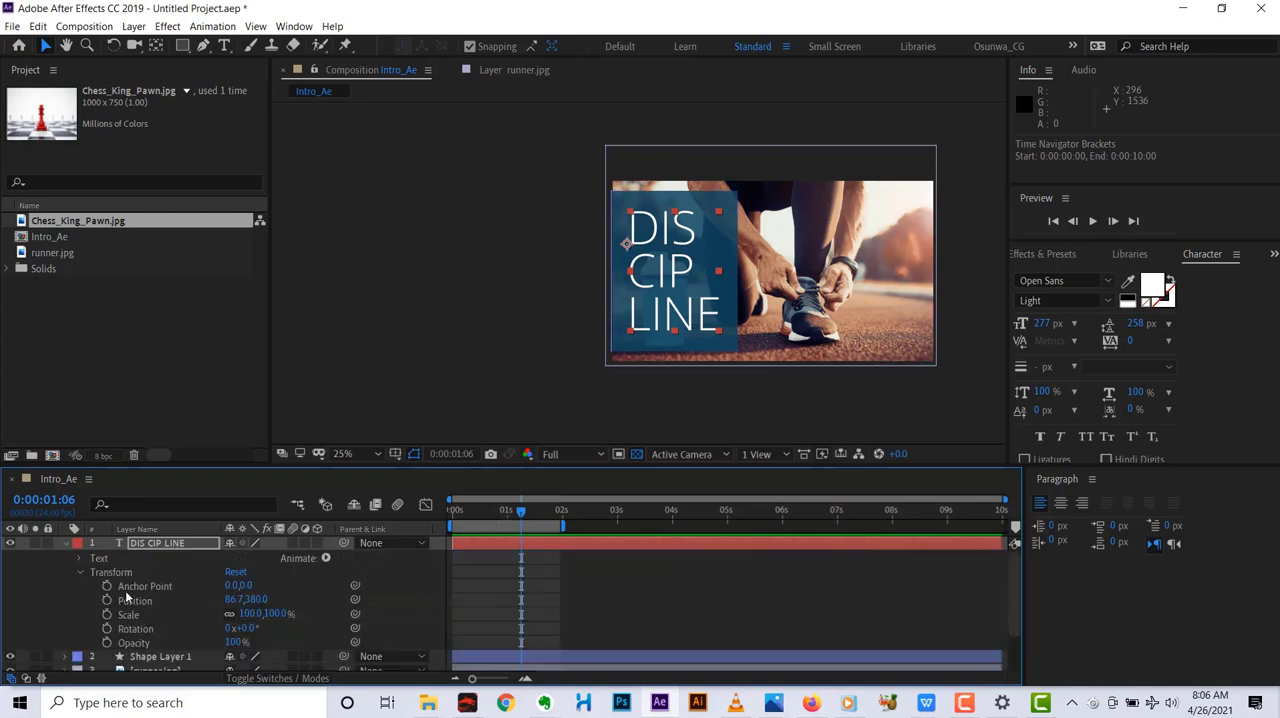
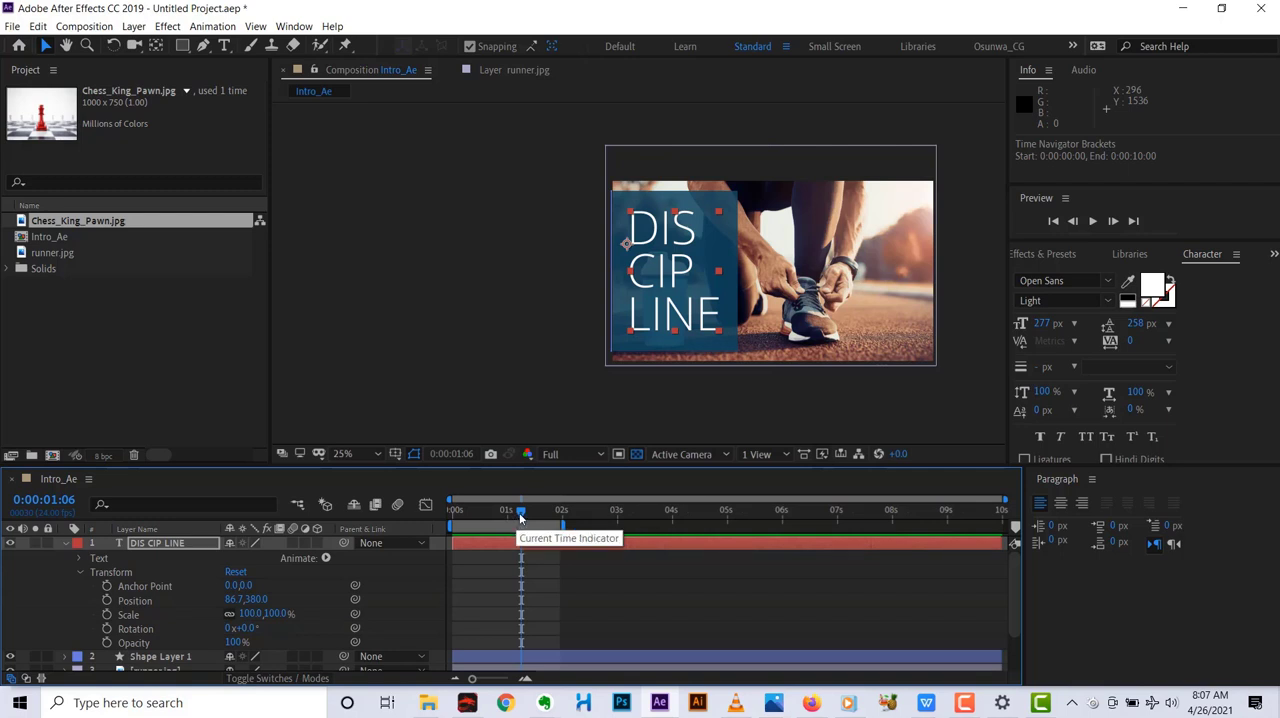
# Animate the DIS CIP LINE layer's opacity with keyframes of 0% at 0:00:01:06 and 100% at 0:00:01:16.
pyautogui.moveTo(520, 517); pyautogui.dragTo(520, 518)
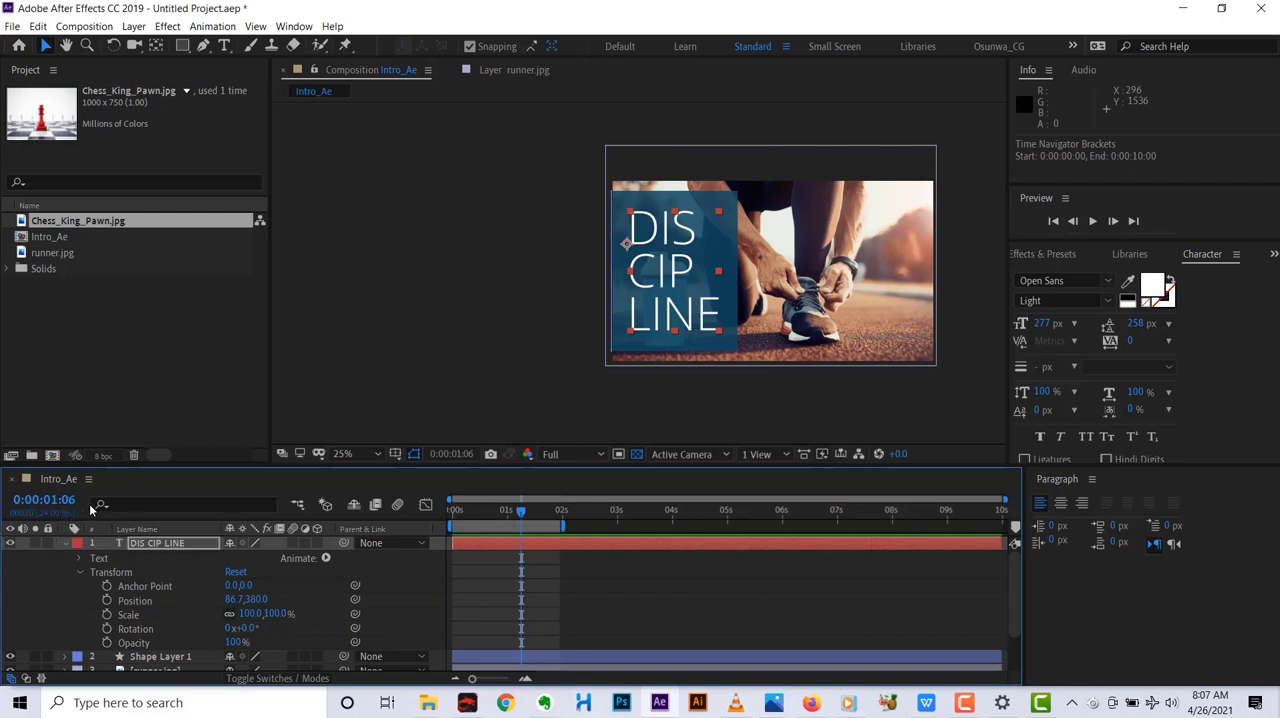
pyautogui.click(107, 644)
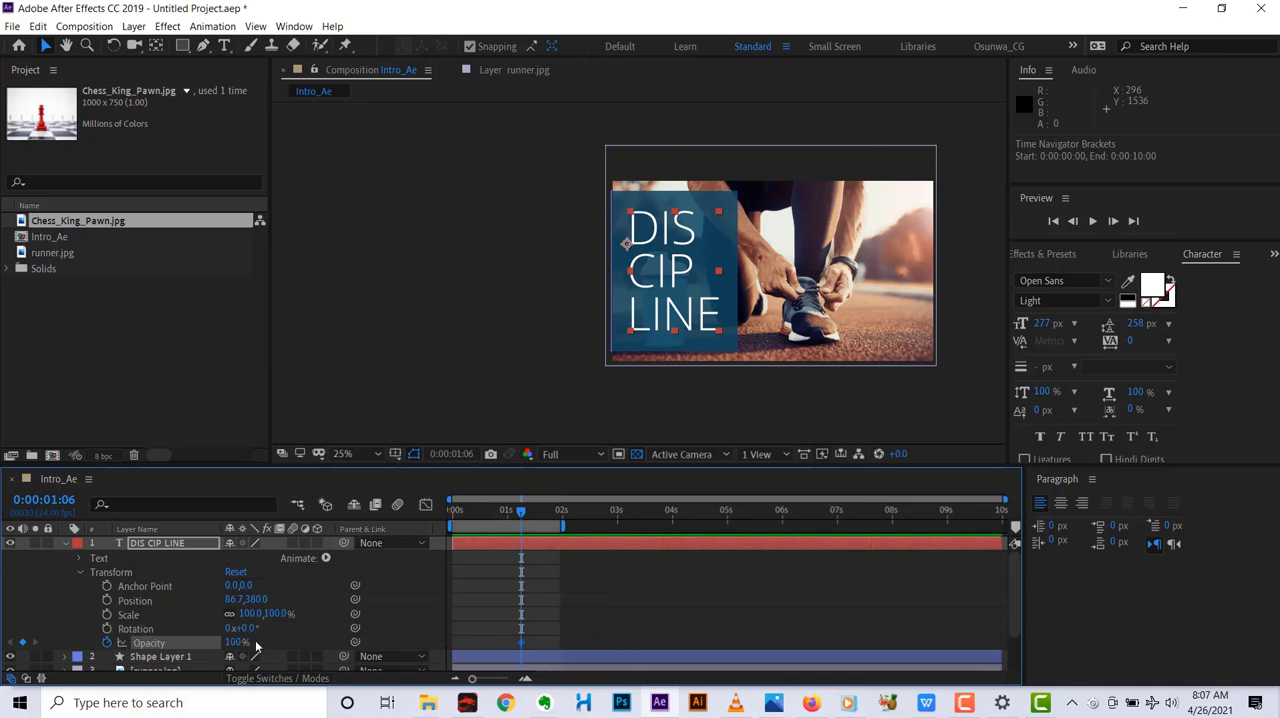
pyautogui.moveTo(237, 650); pyautogui.dragTo(150, 650)
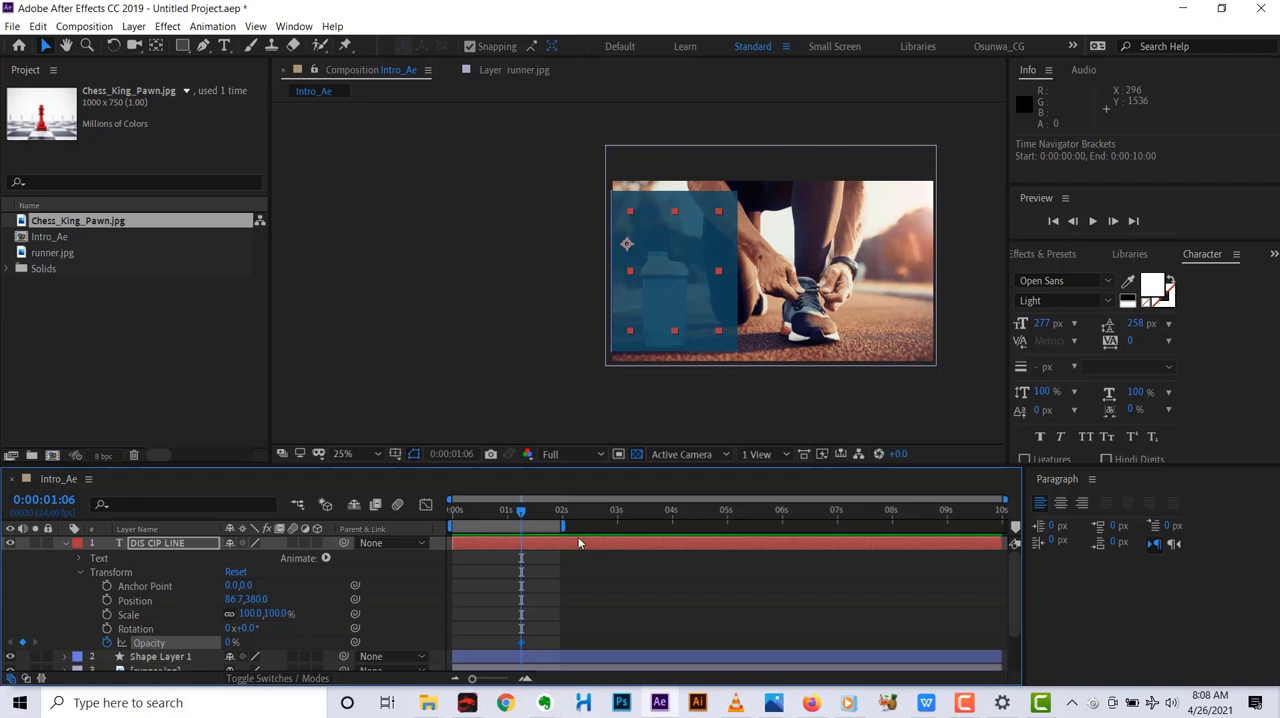
pyautogui.hotkey('ctrl', 'shift', 'Right')
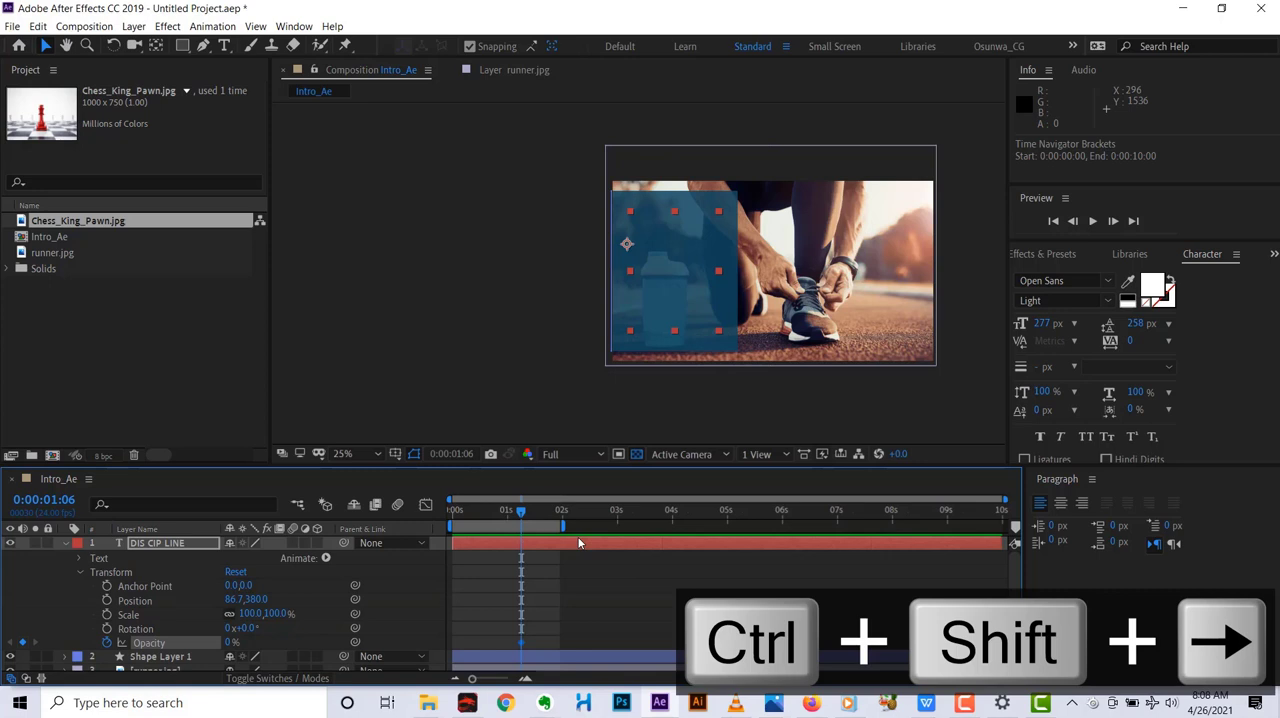
pyautogui.hotkey('ctrl', 'shift', 'Right')
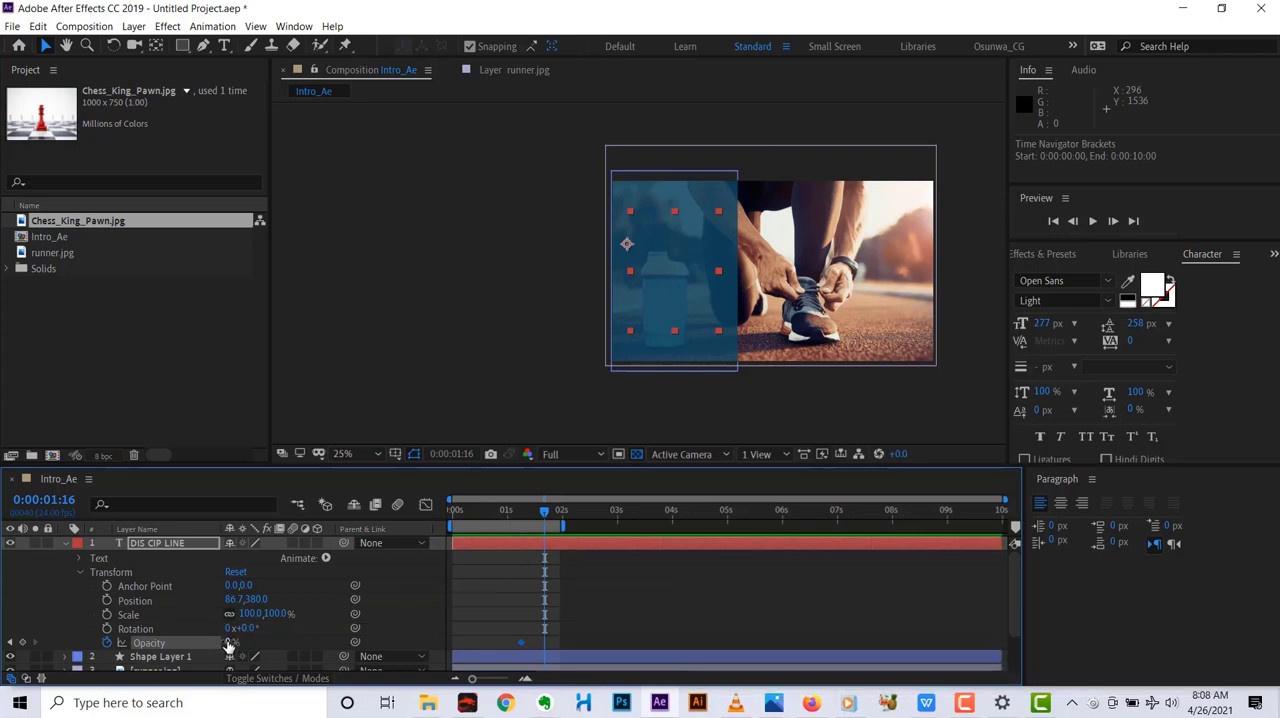
pyautogui.moveTo(229, 644); pyautogui.dragTo(306, 627)
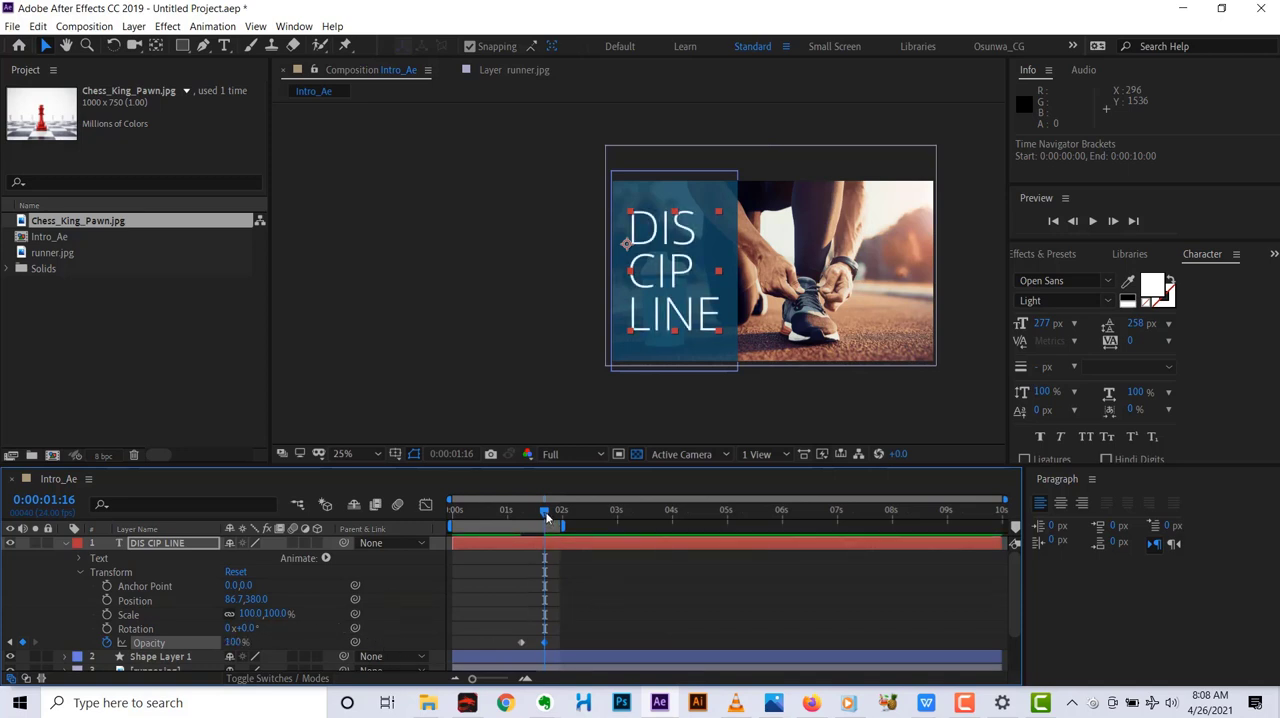
# Preview the text fade-in from the start of the composition.
pyautogui.moveTo(546, 516); pyautogui.dragTo(442, 548)
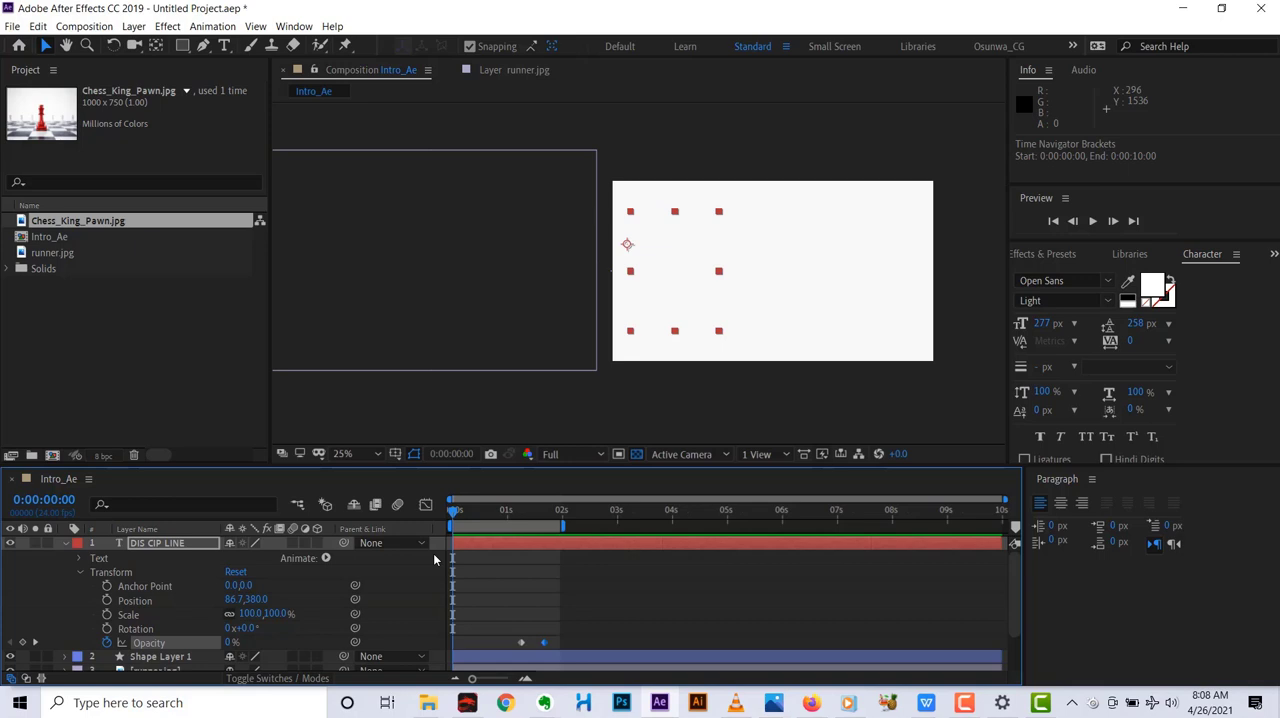
pyautogui.press('space')
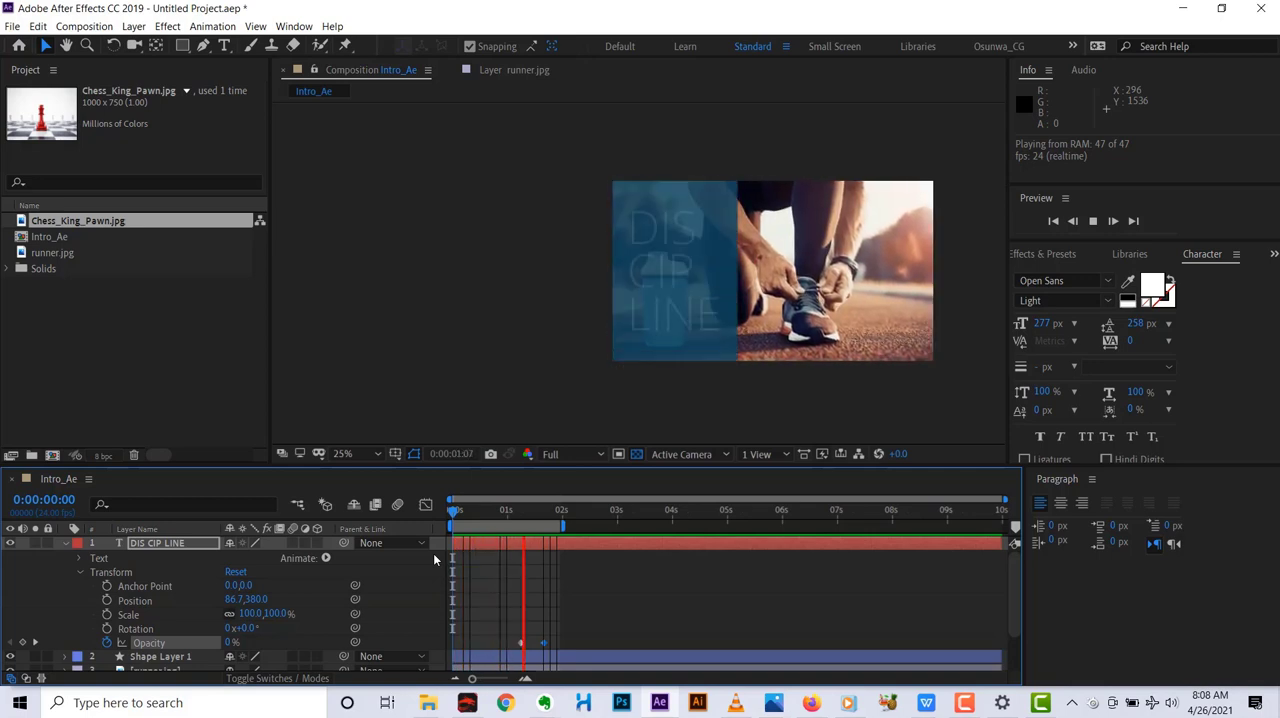
pyautogui.press('space')
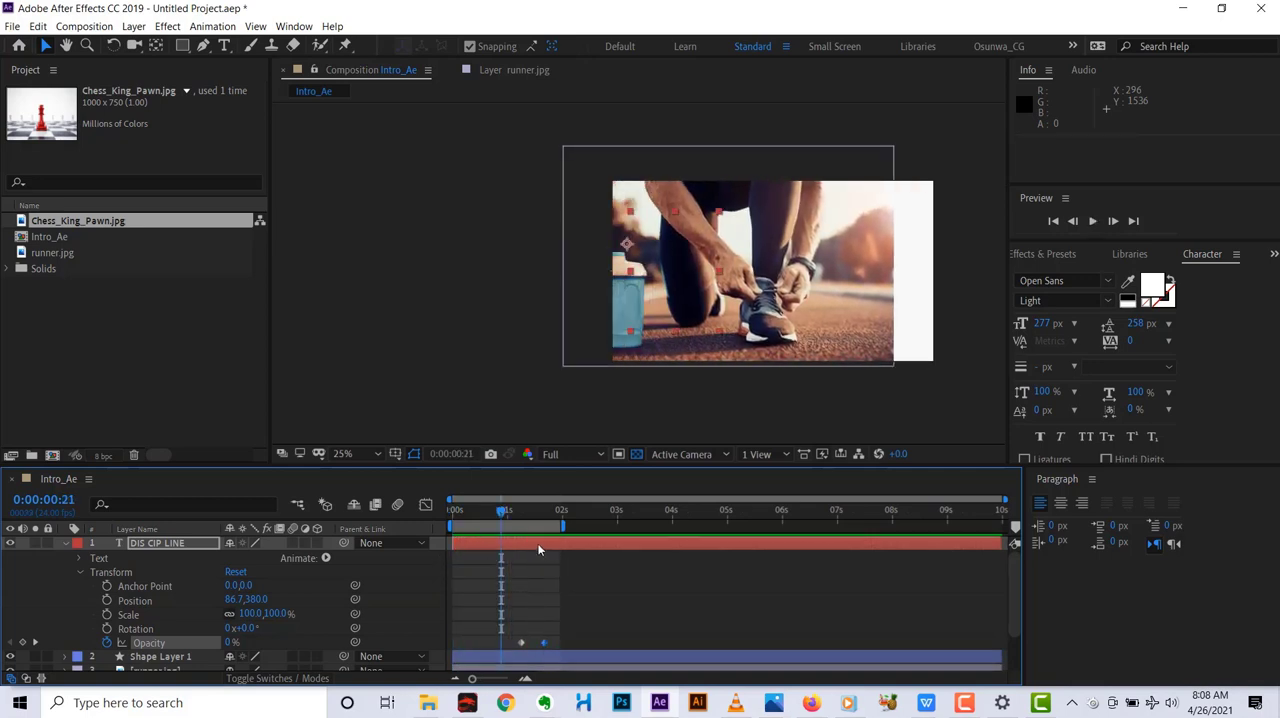
# Slide the DIS CIP LINE layer about 5 frames later in time, then play the animation from the start.
pyautogui.moveTo(502, 511); pyautogui.dragTo(549, 542)
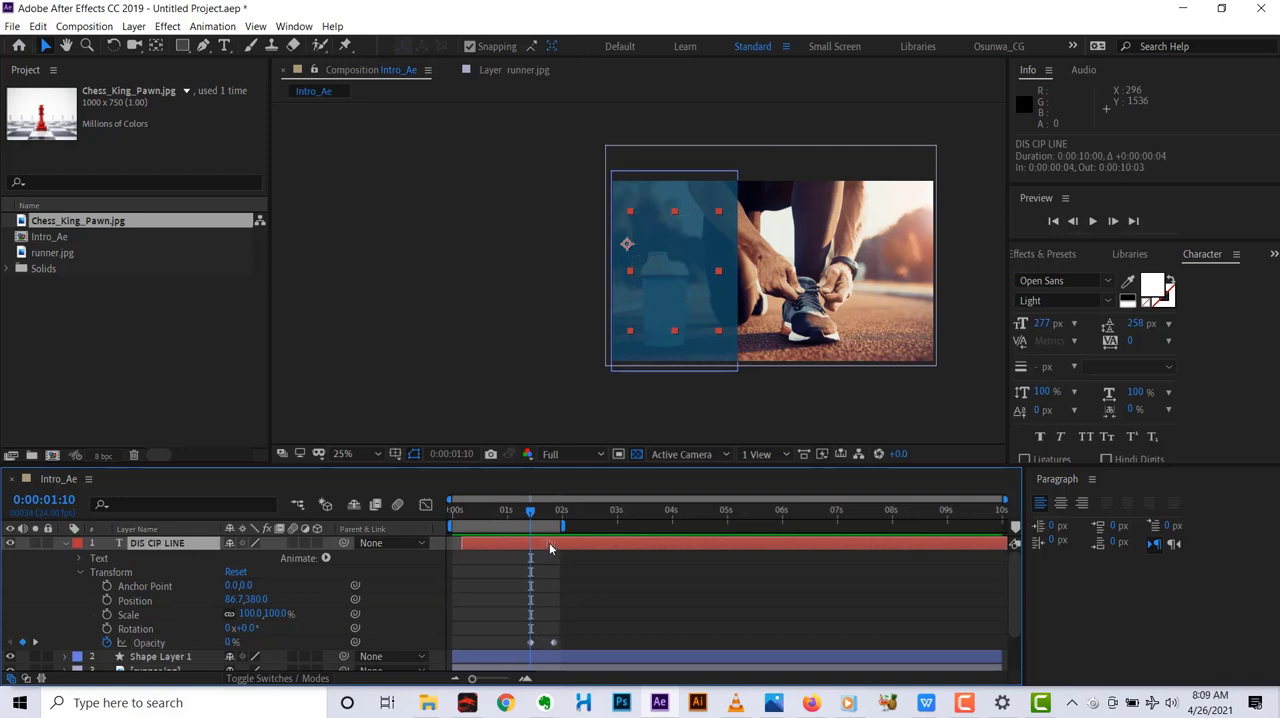
pyautogui.moveTo(549, 542); pyautogui.dragTo(534, 545)
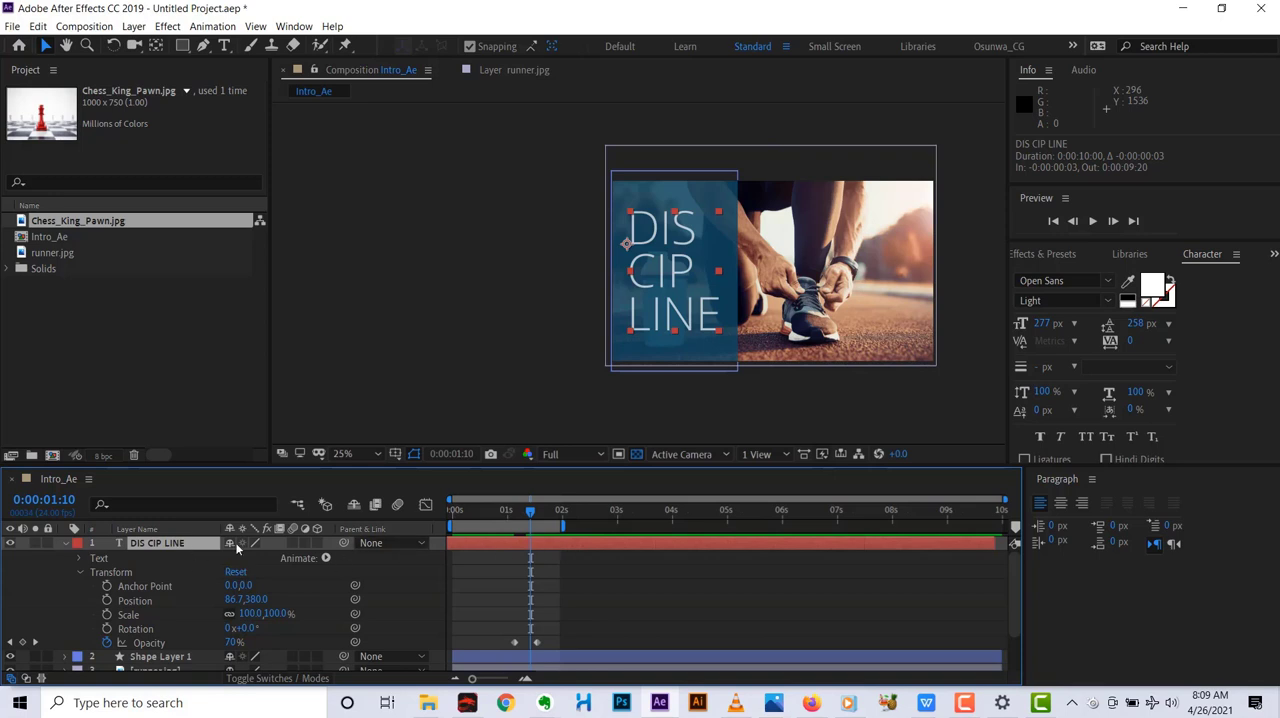
pyautogui.moveTo(550, 549); pyautogui.dragTo(561, 546)
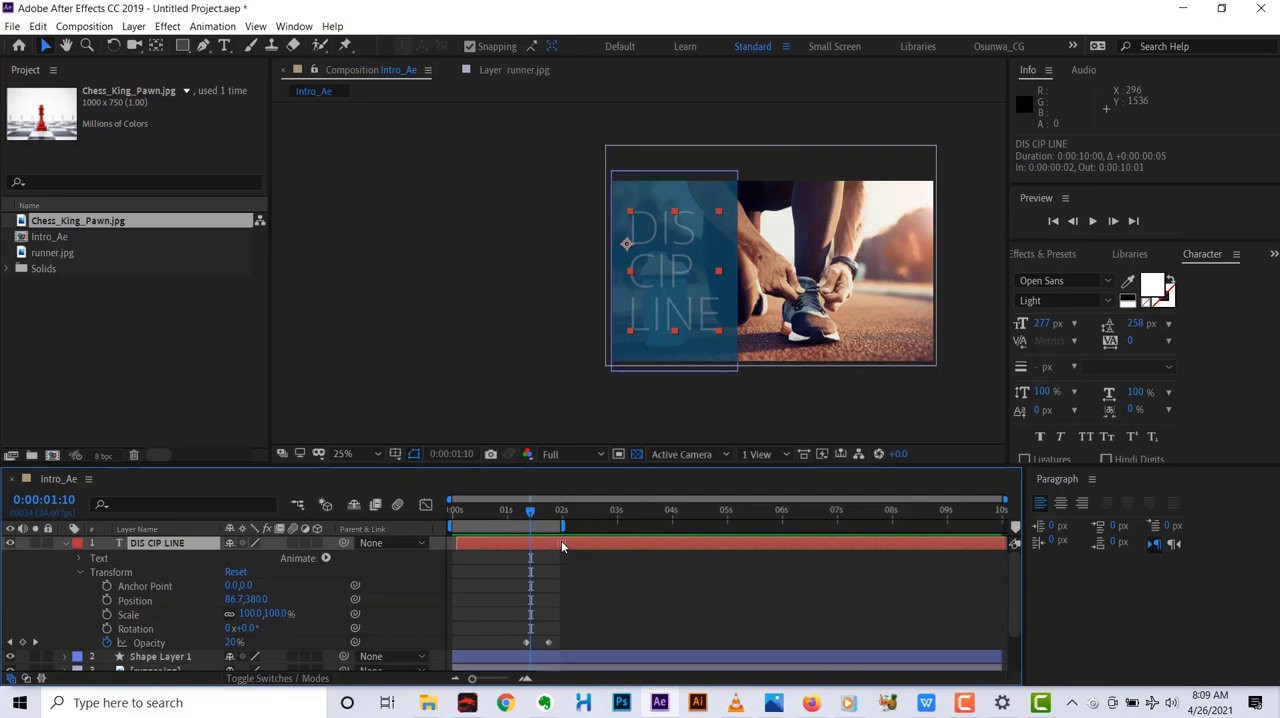
pyautogui.moveTo(561, 545); pyautogui.dragTo(567, 545)
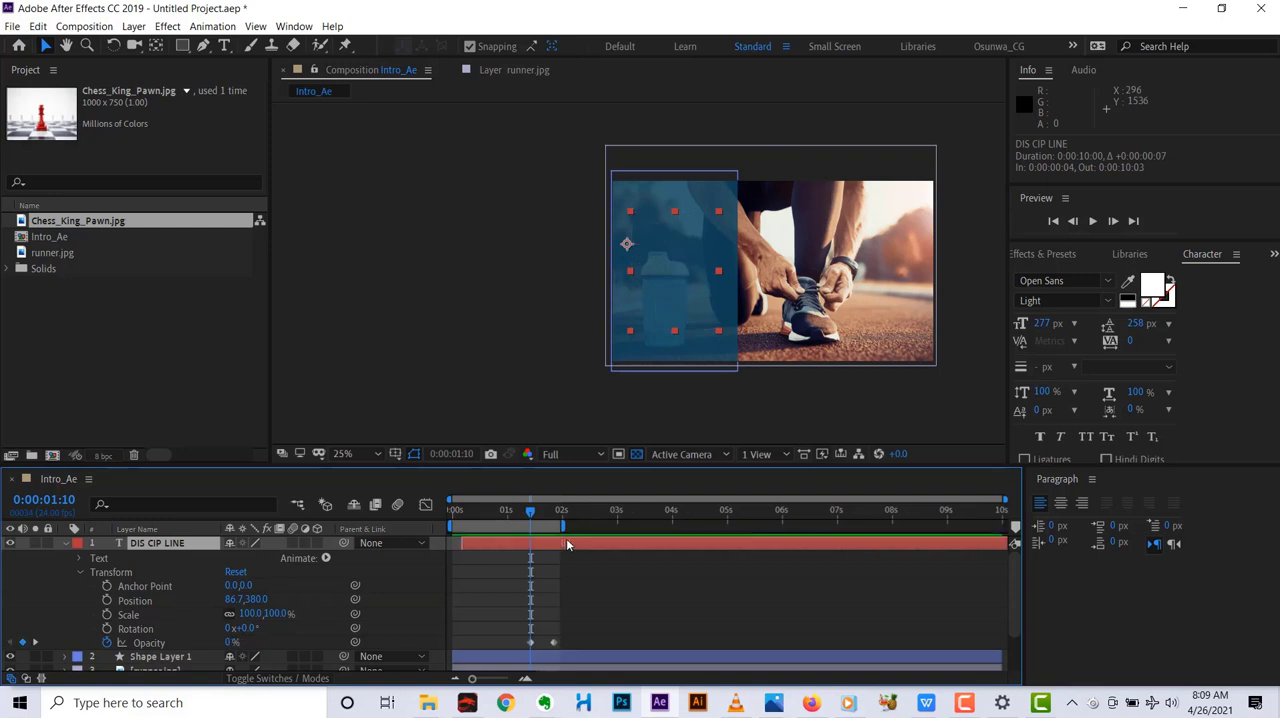
pyautogui.moveTo(567, 545); pyautogui.dragTo(524, 524)
pyautogui.press('space')
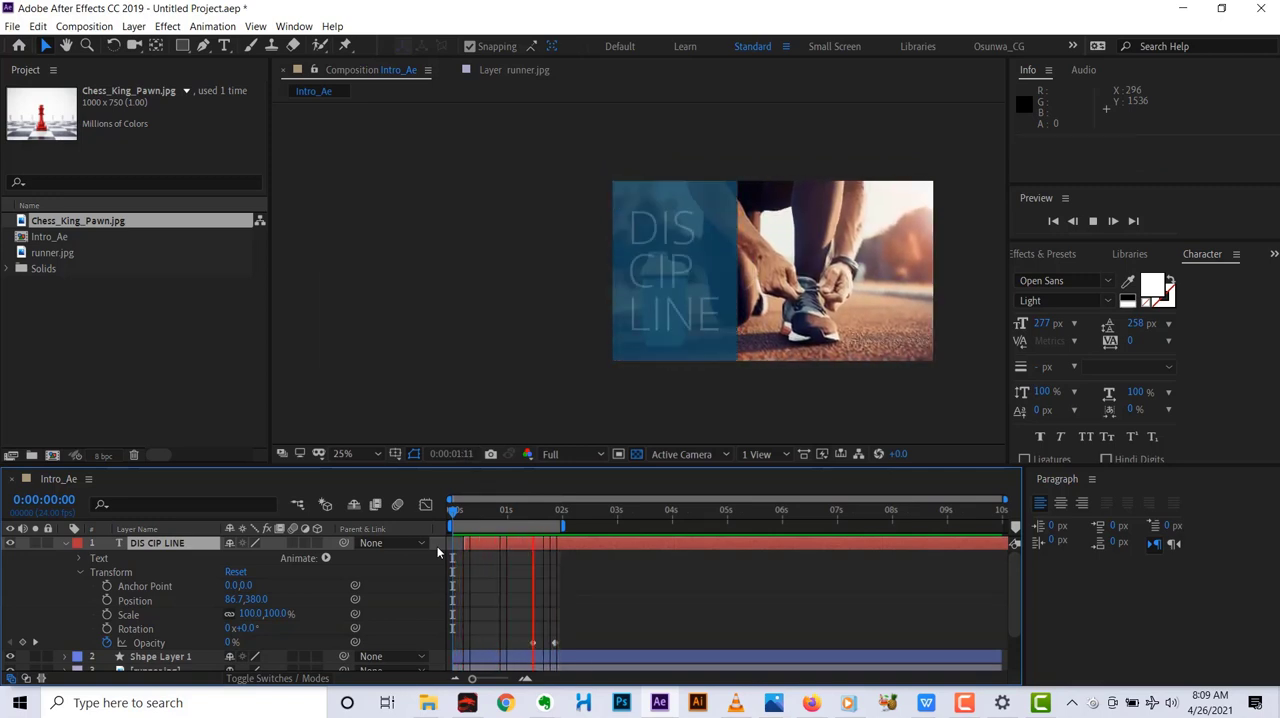
pyautogui.press('space')
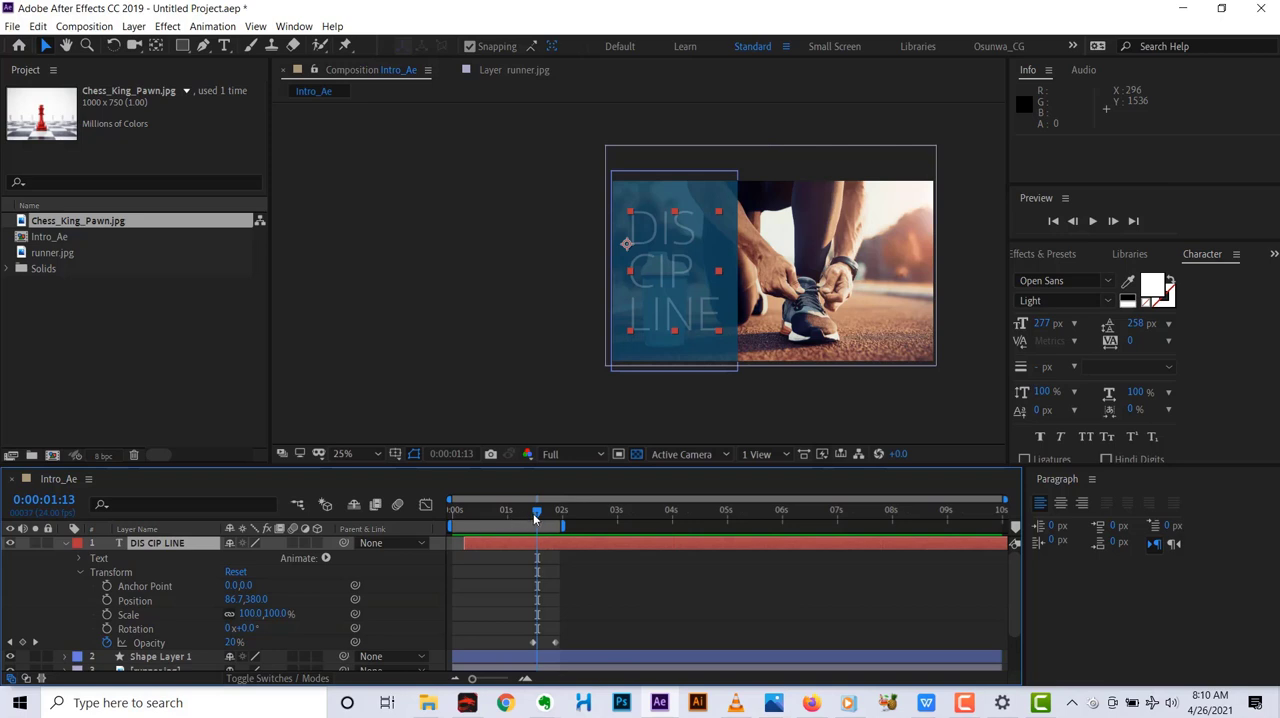
# Shift the DIS CIP LINE layer to start about 7 frames in, extend the work area slightly past 2 seconds, and preview.
pyautogui.moveTo(534, 511)
pyautogui.mouseDown()
pyautogui.moveTo(498, 524)
pyautogui.moveTo(541, 515)
pyautogui.mouseUp()
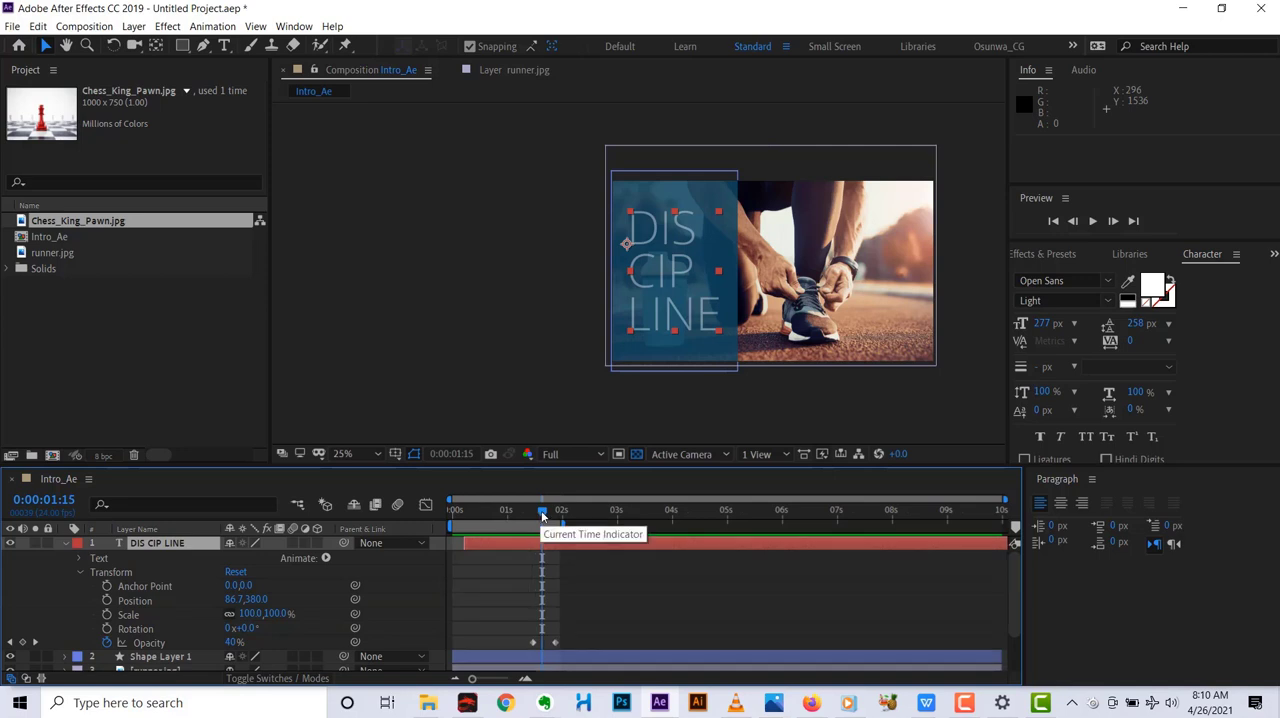
pyautogui.moveTo(542, 512); pyautogui.dragTo(452, 513)
pyautogui.click(547, 545)
pyautogui.press('space')
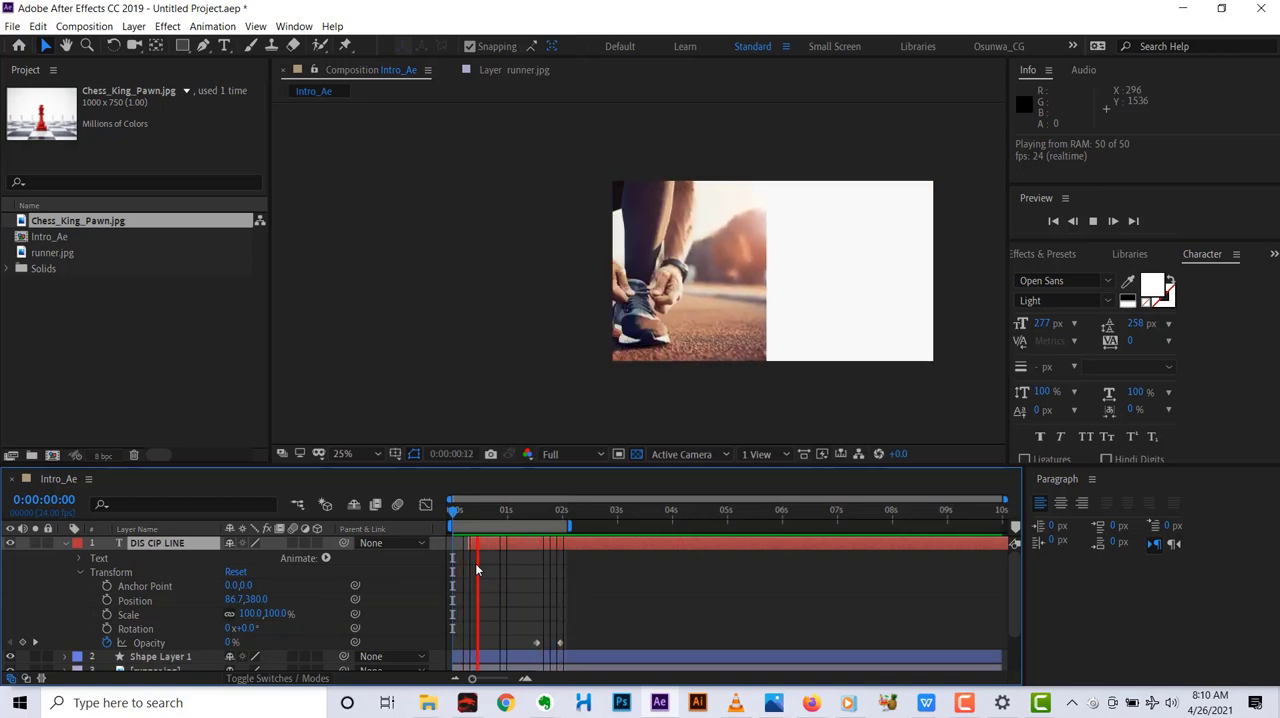
pyautogui.press('space')
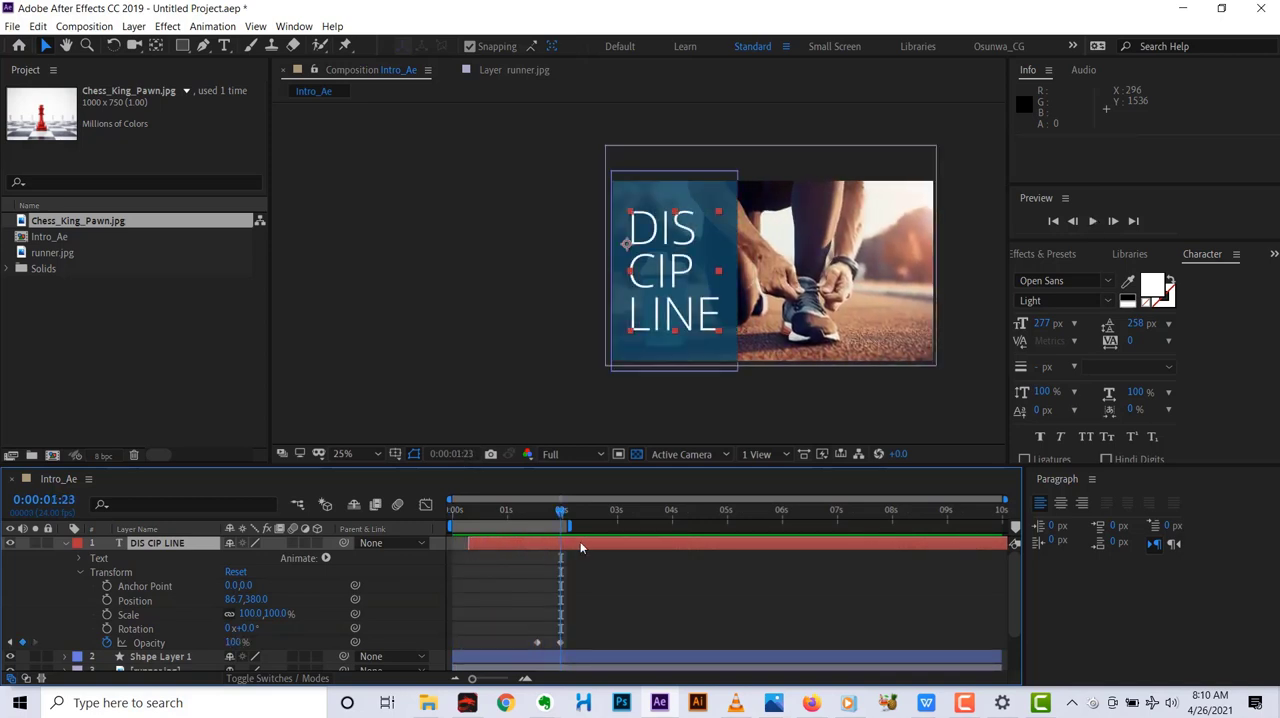
# Replay the animation, including from the first frame, to check the timing of the text fade against the blue panel.
pyautogui.press('space')
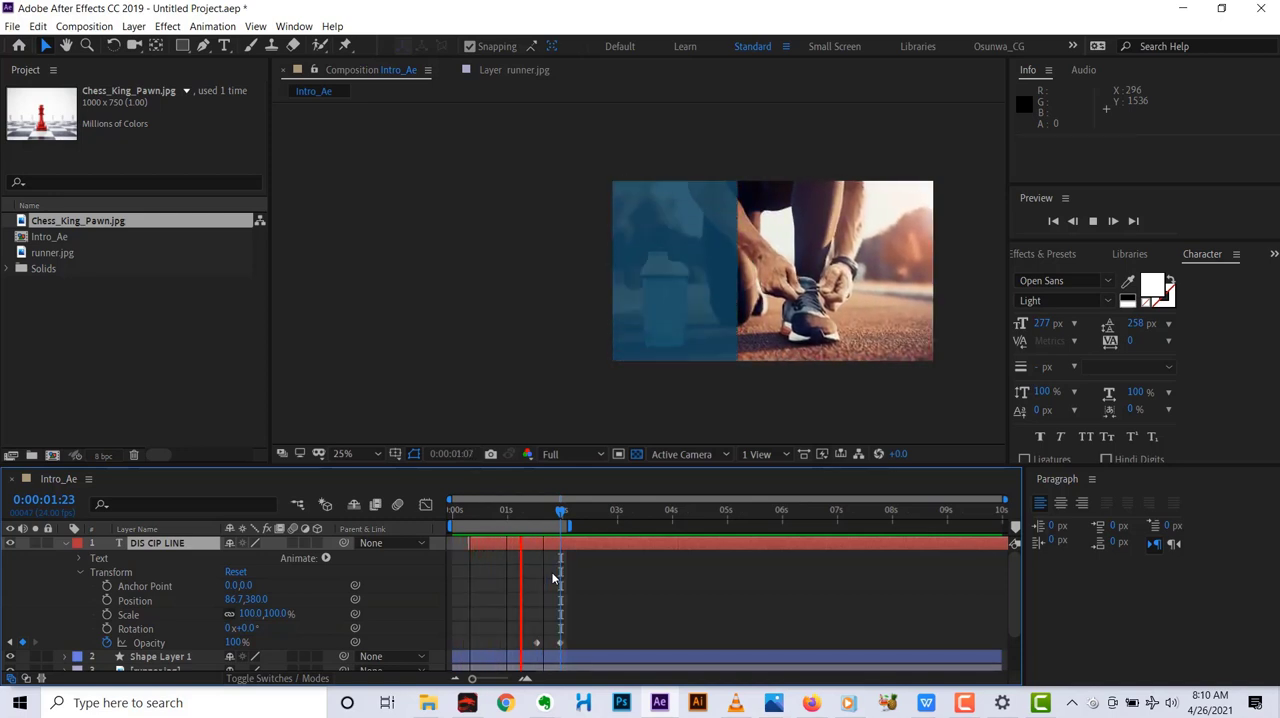
pyautogui.press('space')
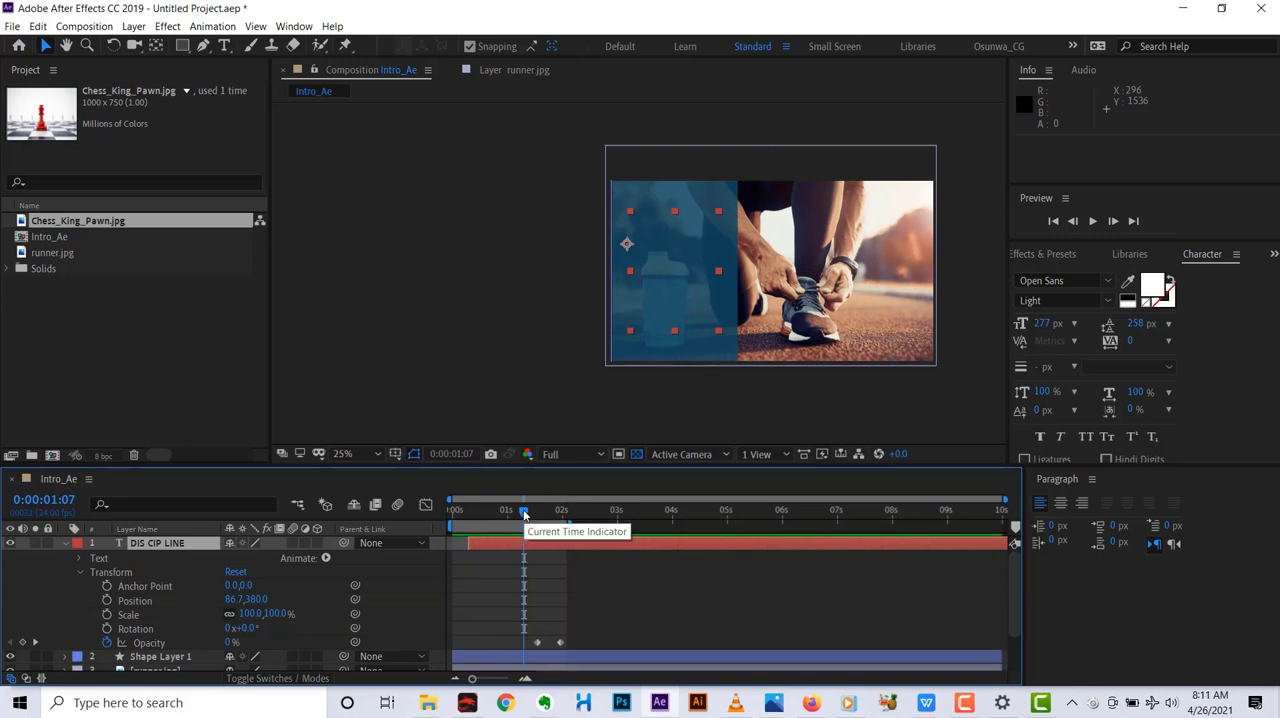
pyautogui.moveTo(524, 513); pyautogui.dragTo(448, 542)
pyautogui.press('space')
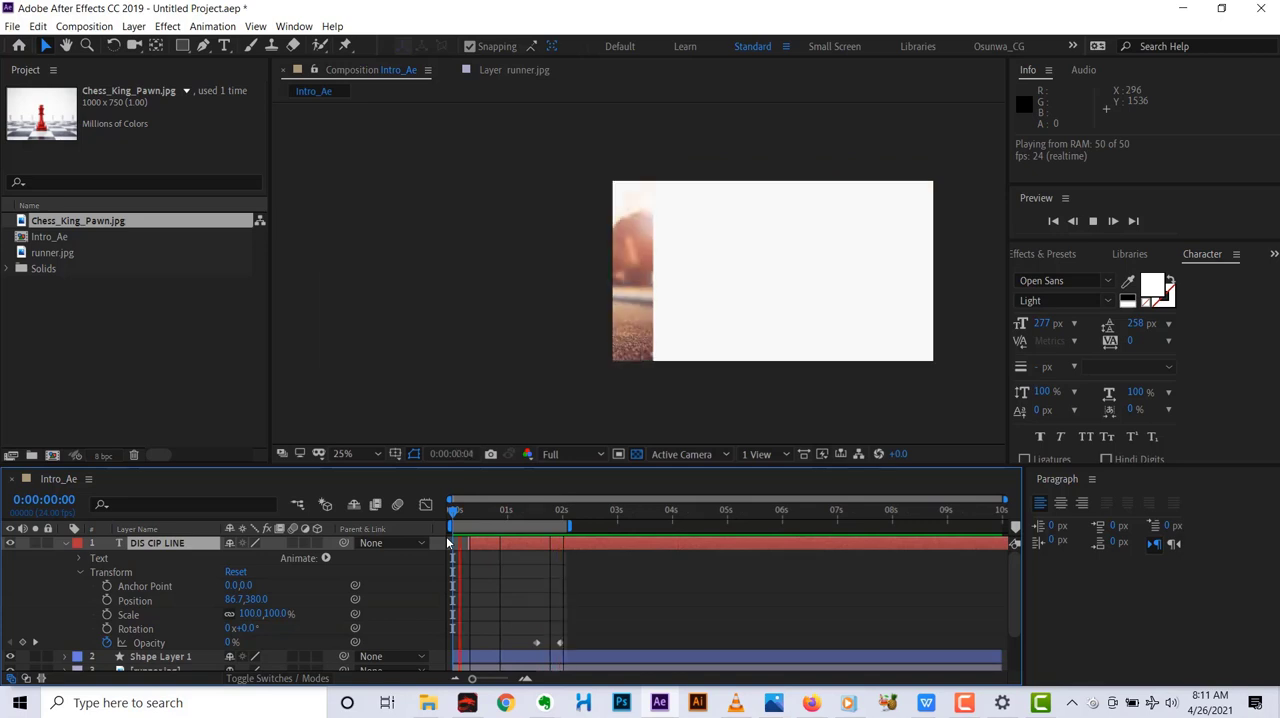
pyautogui.press('space')
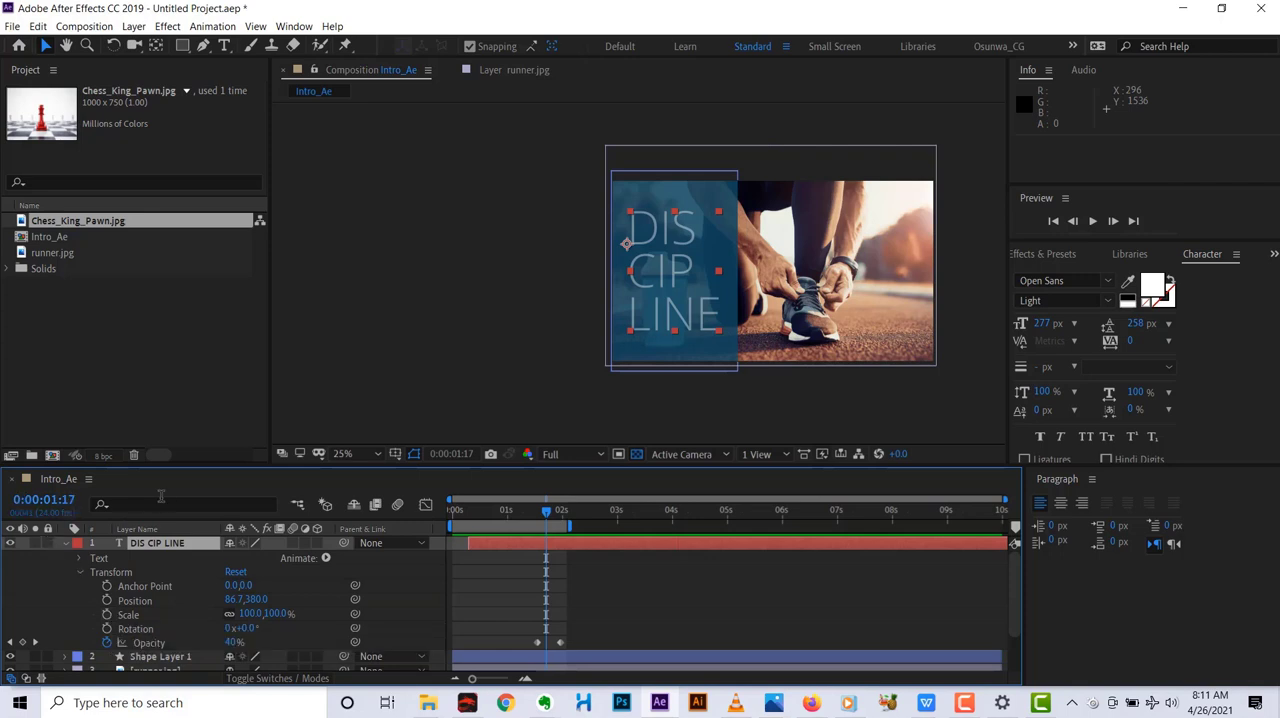
# Enlarge the timeline area to show all the layers, then play and scrub through the animation.
pyautogui.moveTo(180, 470); pyautogui.dragTo(183, 392)
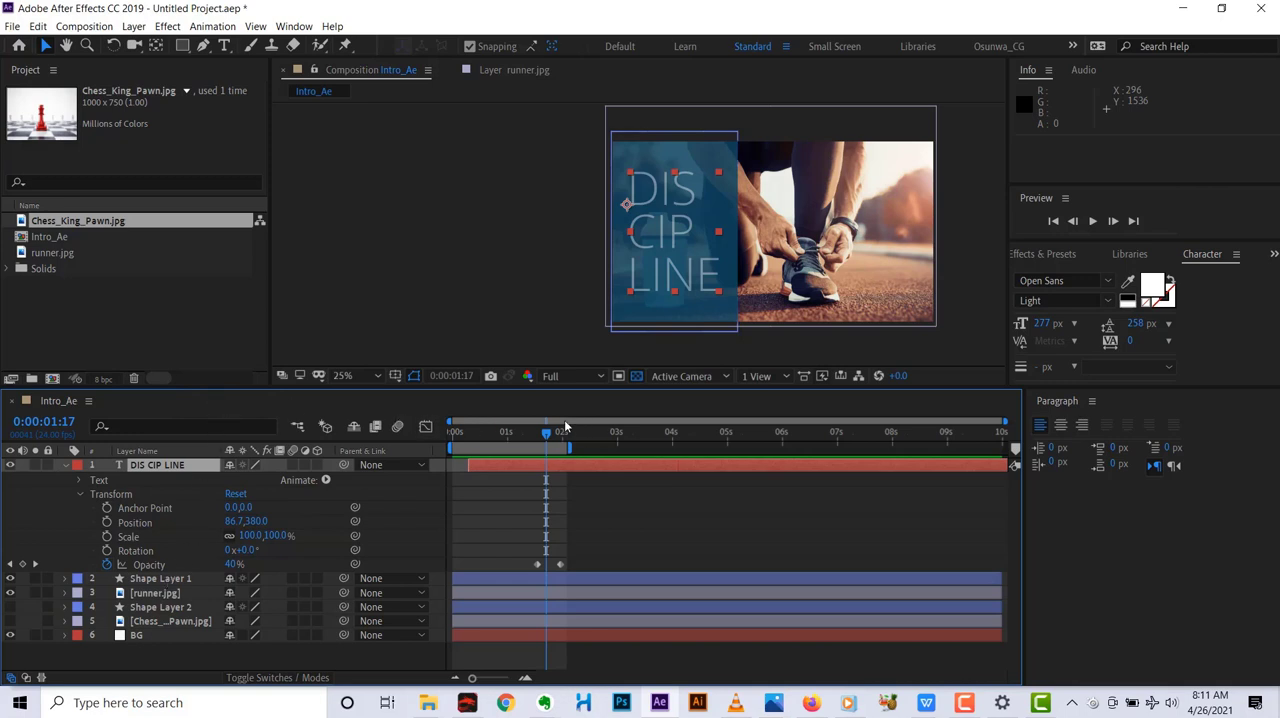
pyautogui.press('space')
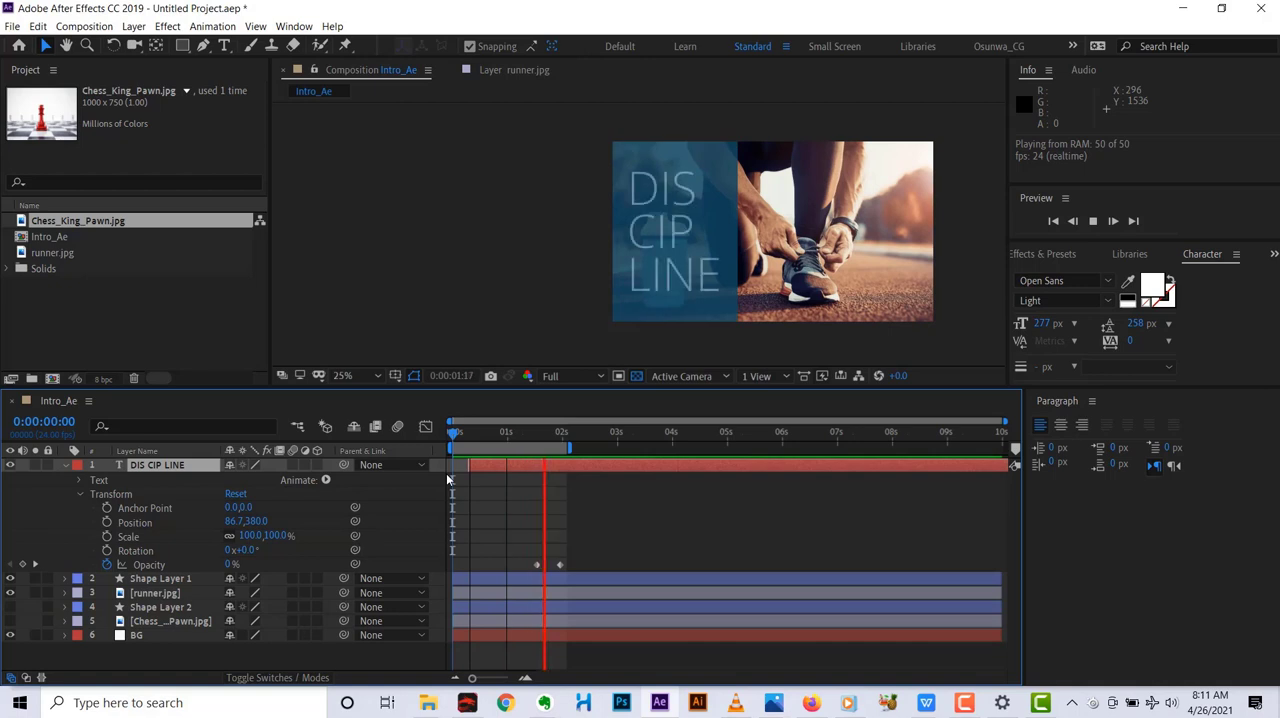
pyautogui.press('space')
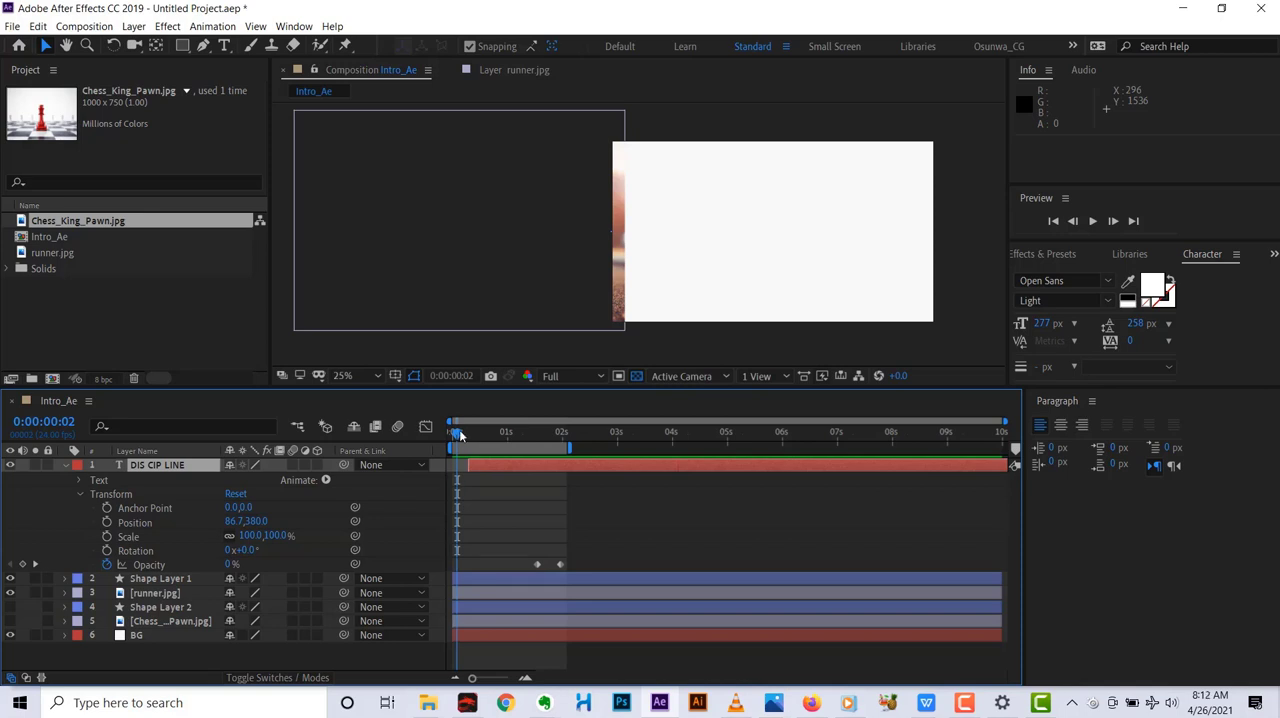
pyautogui.moveTo(459, 429); pyautogui.dragTo(521, 433)
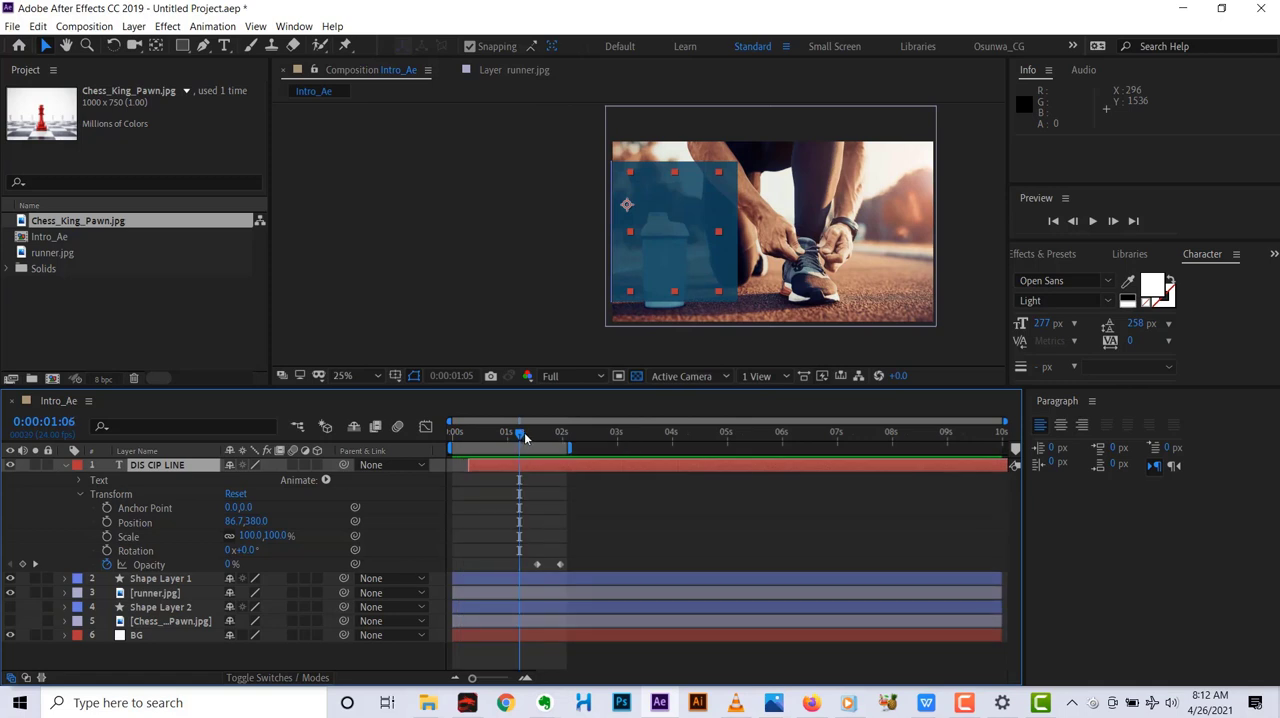
pyautogui.moveTo(521, 433)
pyautogui.mouseDown()
pyautogui.moveTo(491, 442)
pyautogui.moveTo(506, 445)
pyautogui.mouseUp()
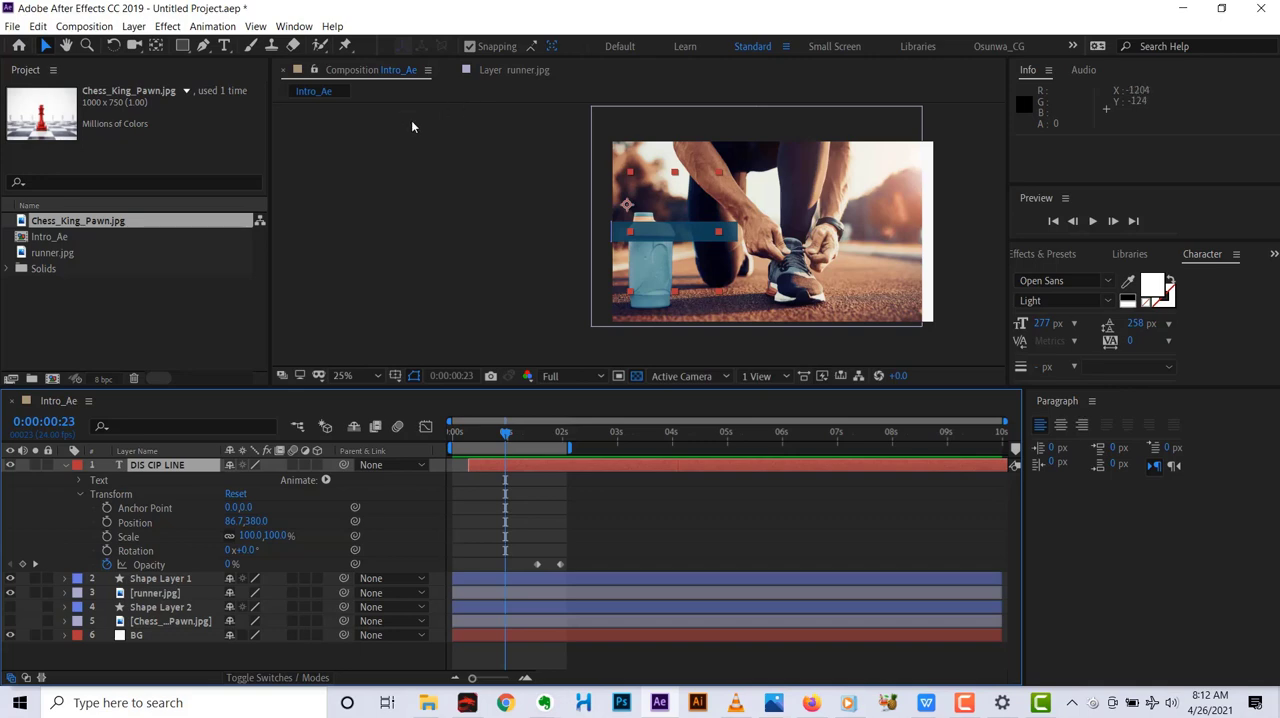
# Start saving the project and browse drive H: through Workshop n Seminars and the Explainer Video Workshop's Class_1 folder to ClassWork_001.
pyautogui.hotkey('ctrl', 's')
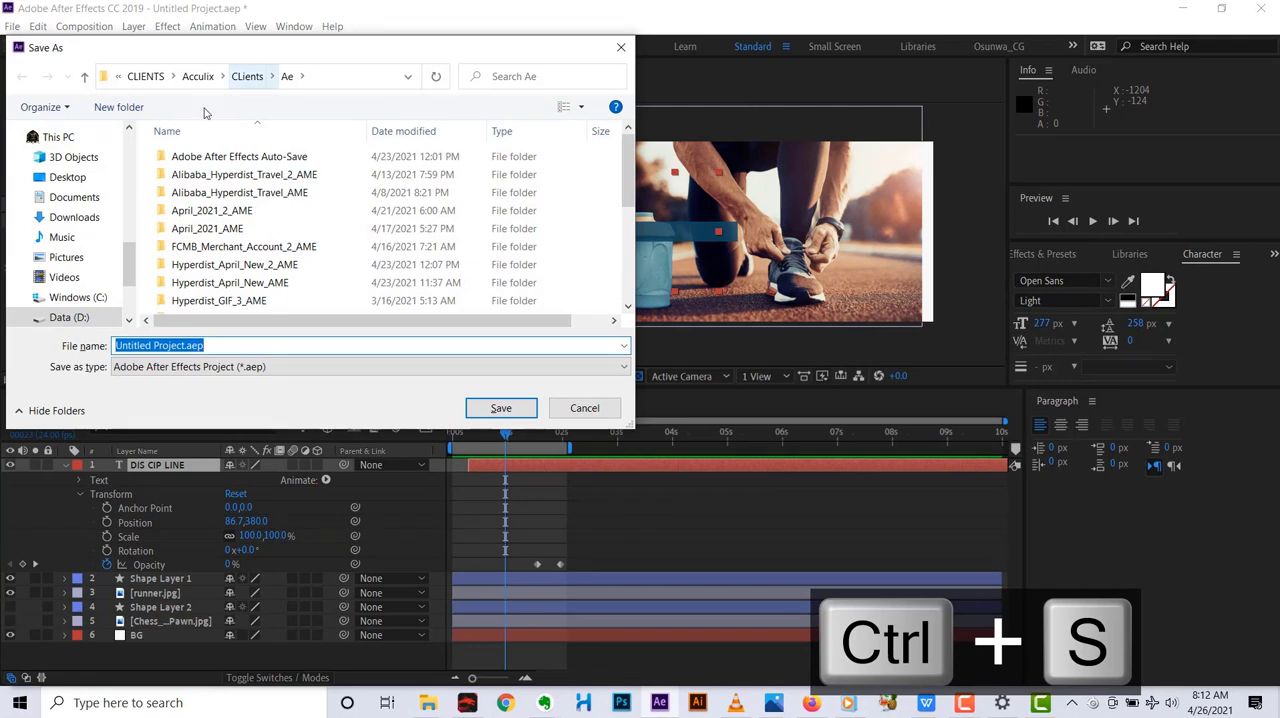
pyautogui.moveTo(132, 263); pyautogui.dragTo(131, 289)
pyautogui.click(80, 284)
pyautogui.click(198, 250)
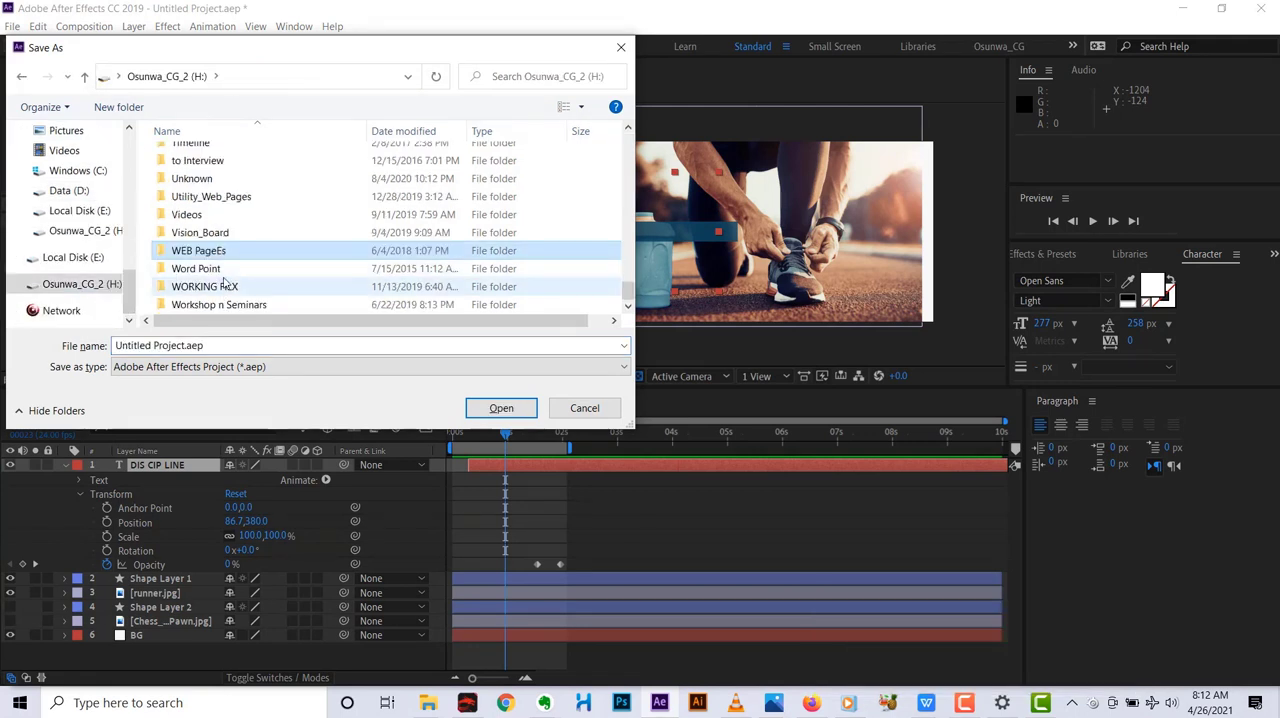
pyautogui.doubleClick(226, 304)
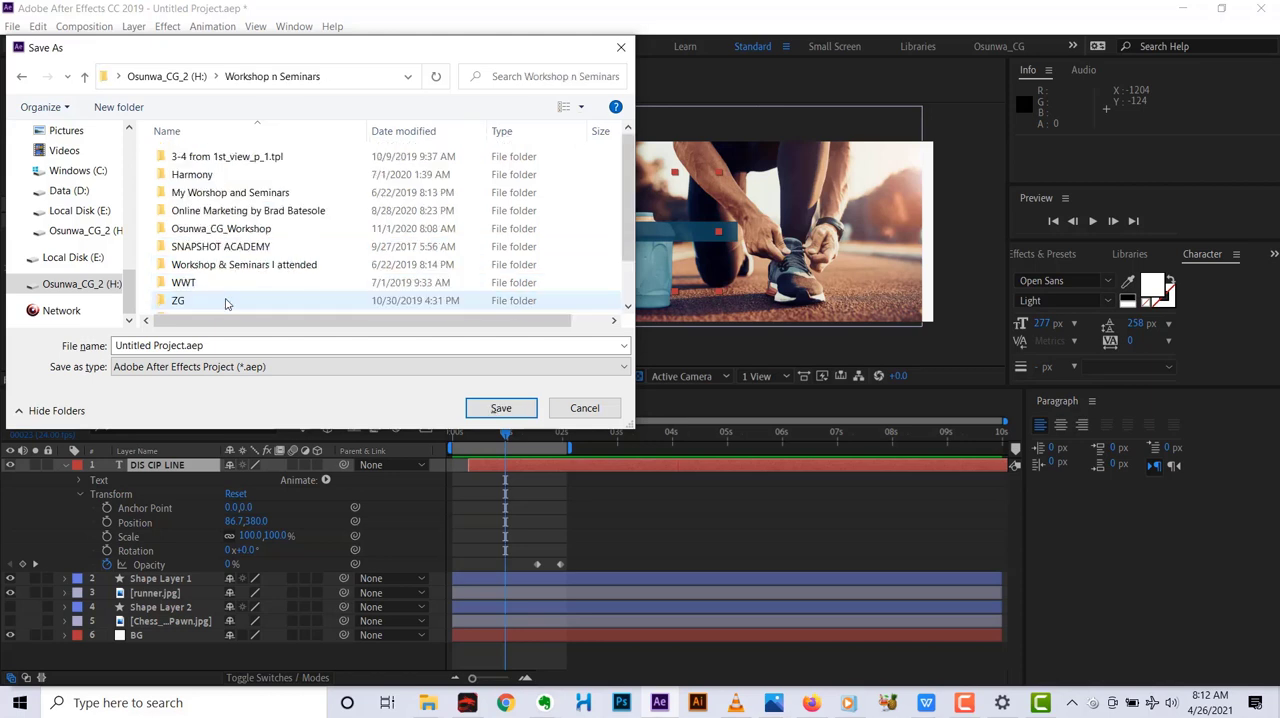
pyautogui.doubleClick(250, 229)
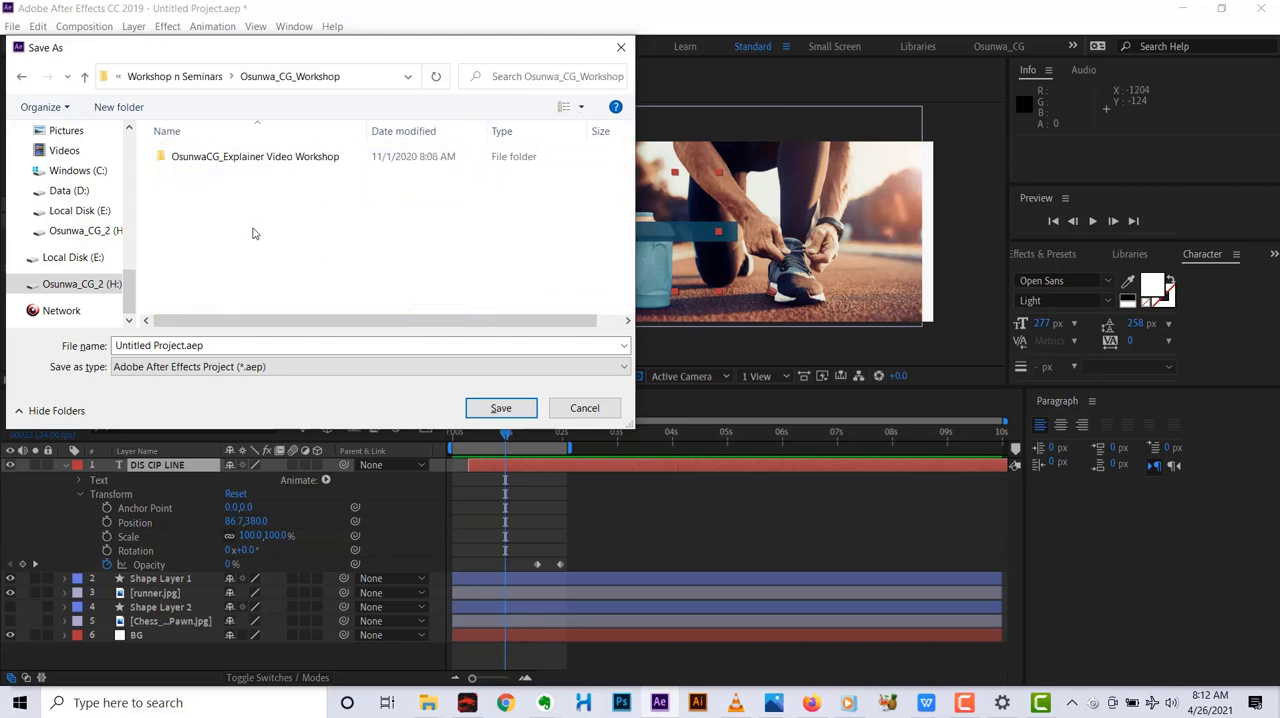
pyautogui.doubleClick(238, 160)
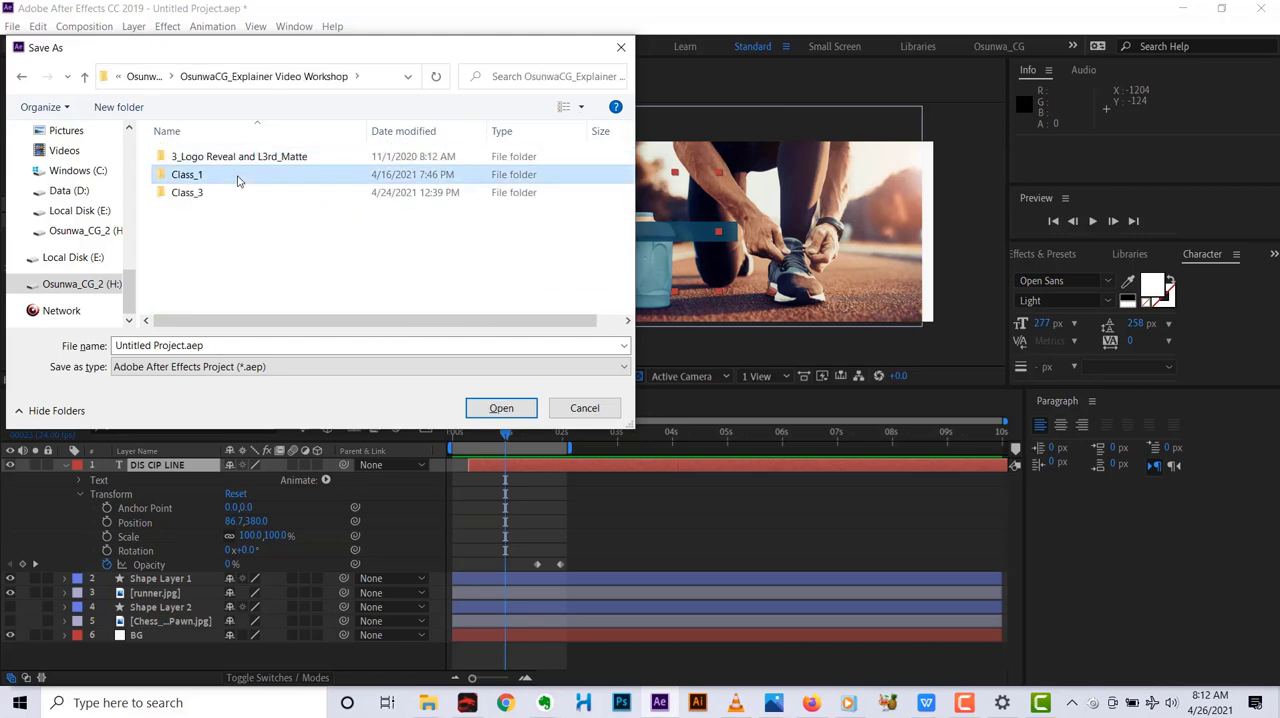
pyautogui.doubleClick(238, 174)
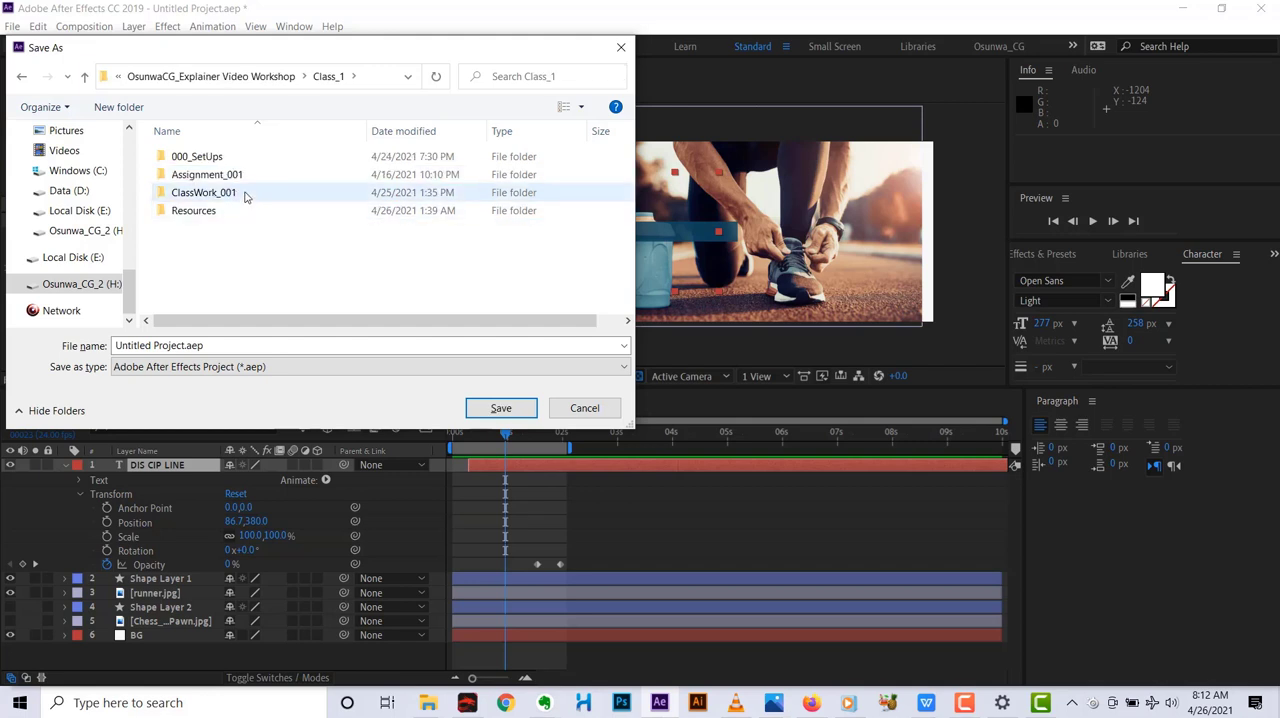
pyautogui.doubleClick(246, 194)
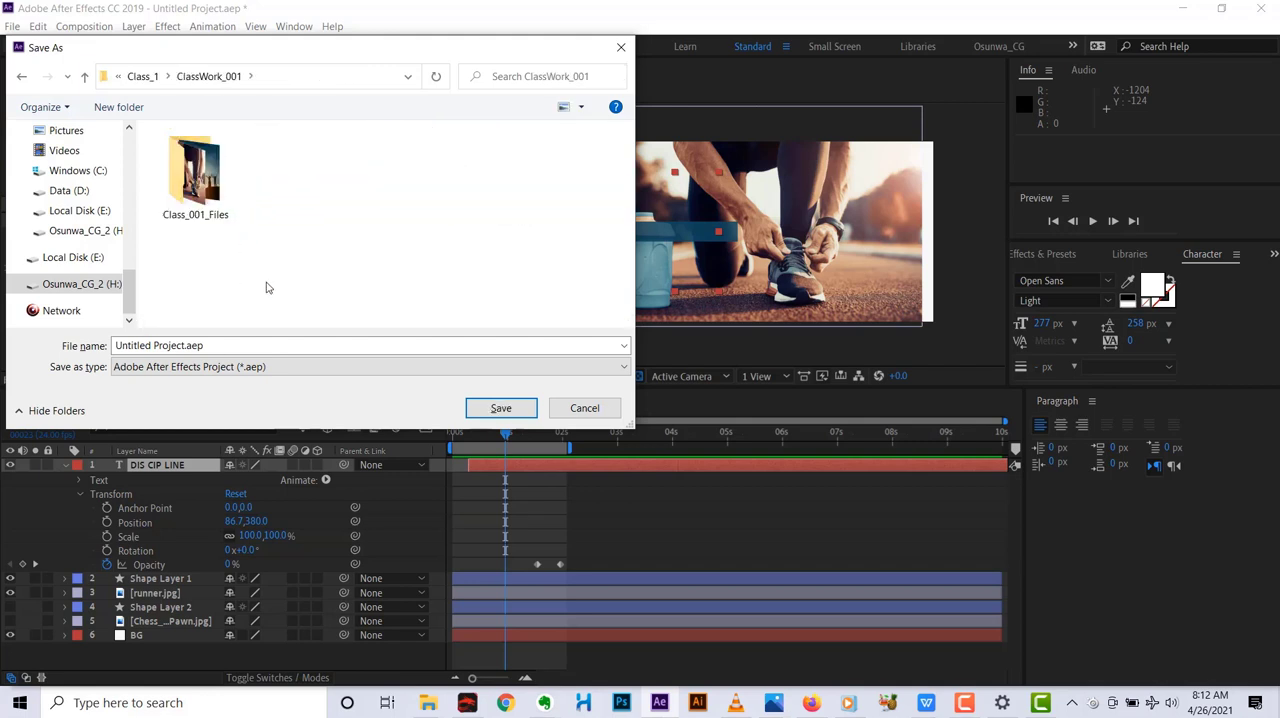
# Create a folder named Ae inside ClassWork_001 and open it as the save location.
pyautogui.click(119, 107)
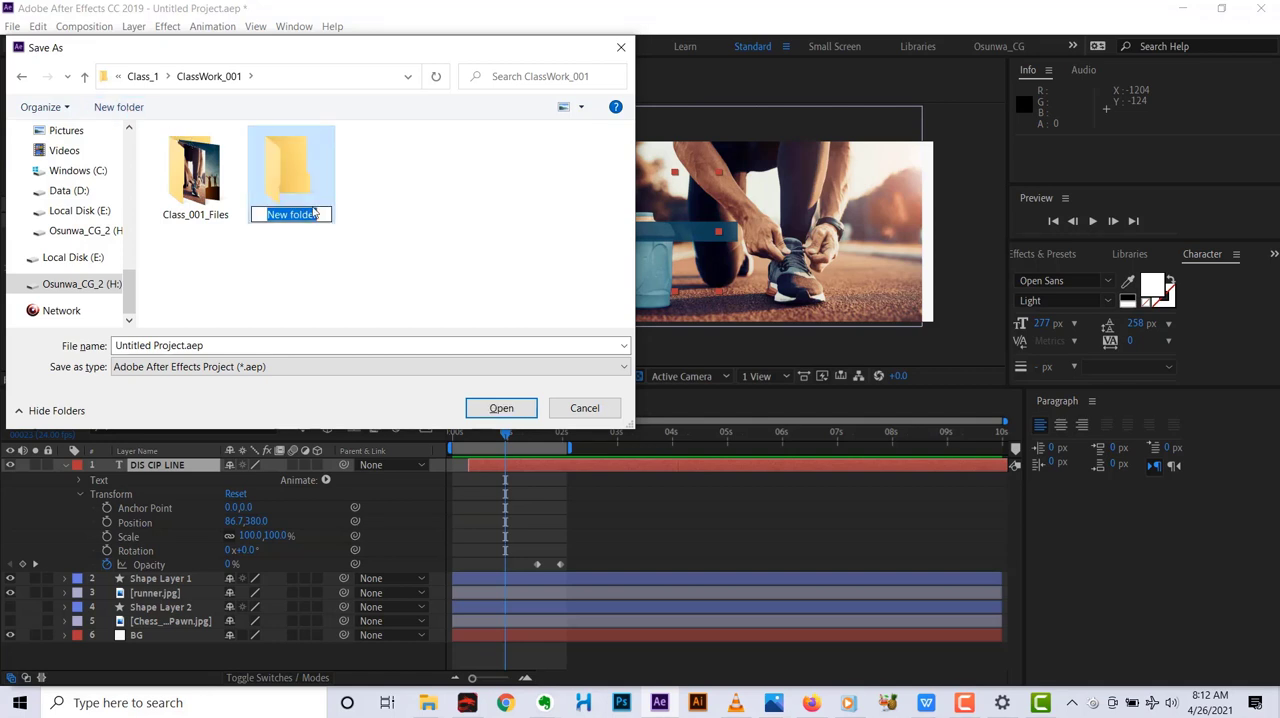
pyautogui.write('Ae')
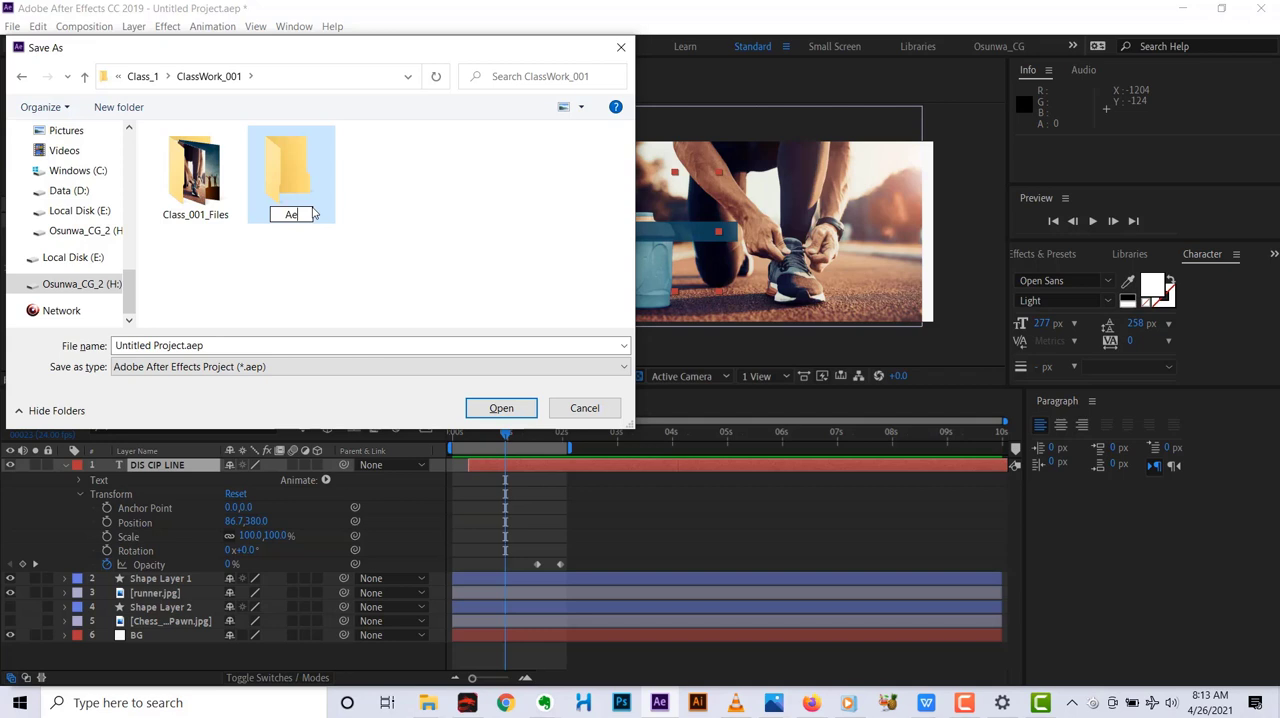
pyautogui.press('Return')
pyautogui.doubleClick(312, 213)
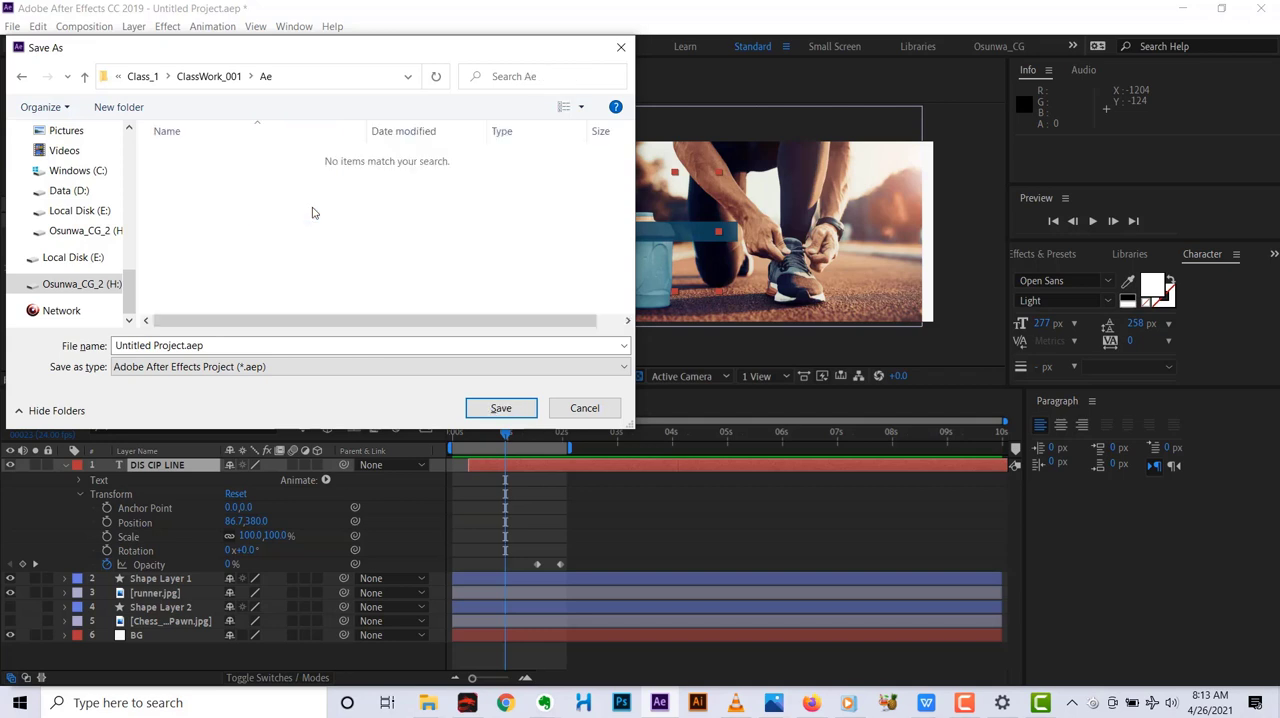
# Name the project file Class_001_Intro_to_Ae and save it in the Ae folder.
pyautogui.click(230, 349)
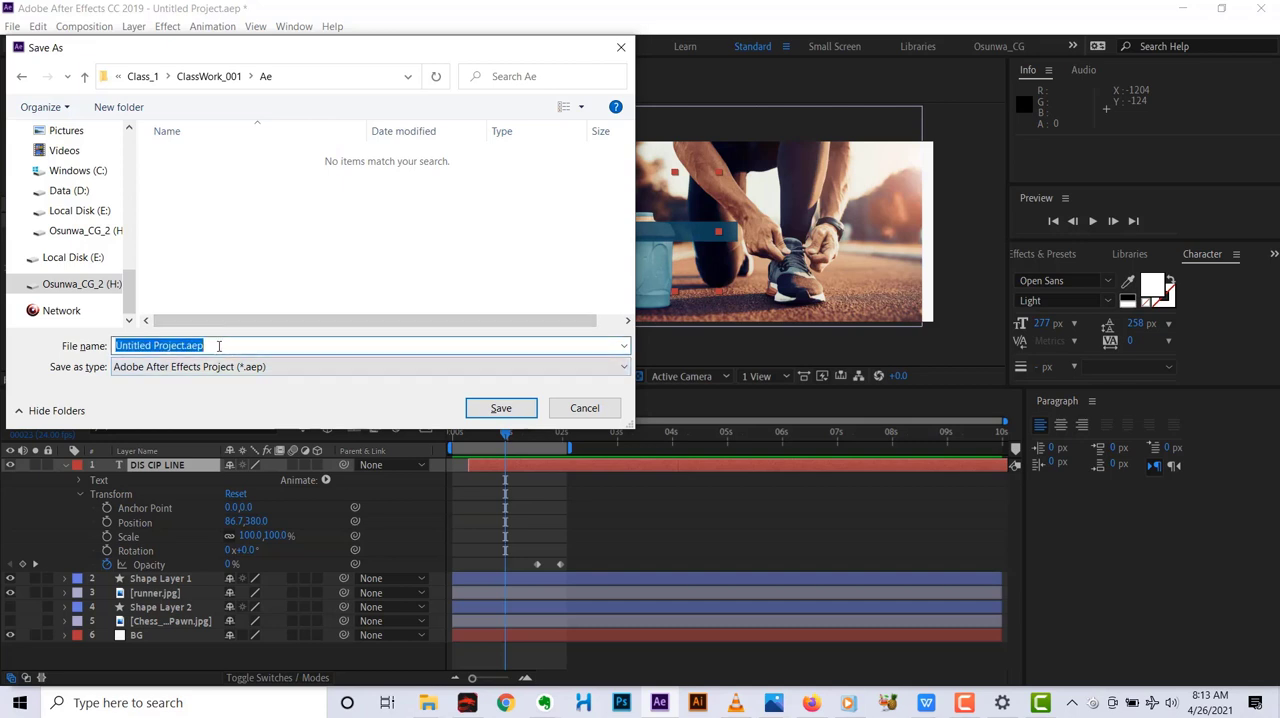
pyautogui.write('Class')
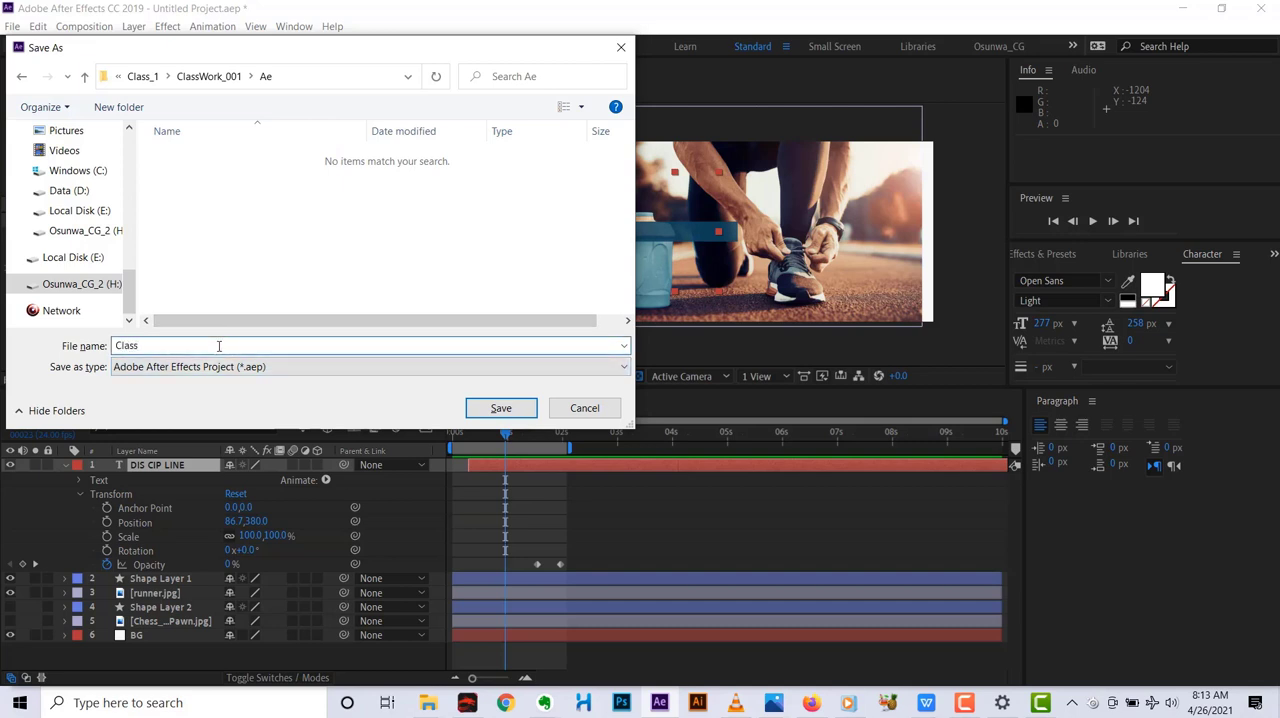
pyautogui.write('_001_Intro_to_Ae')
pyautogui.click(500, 408)
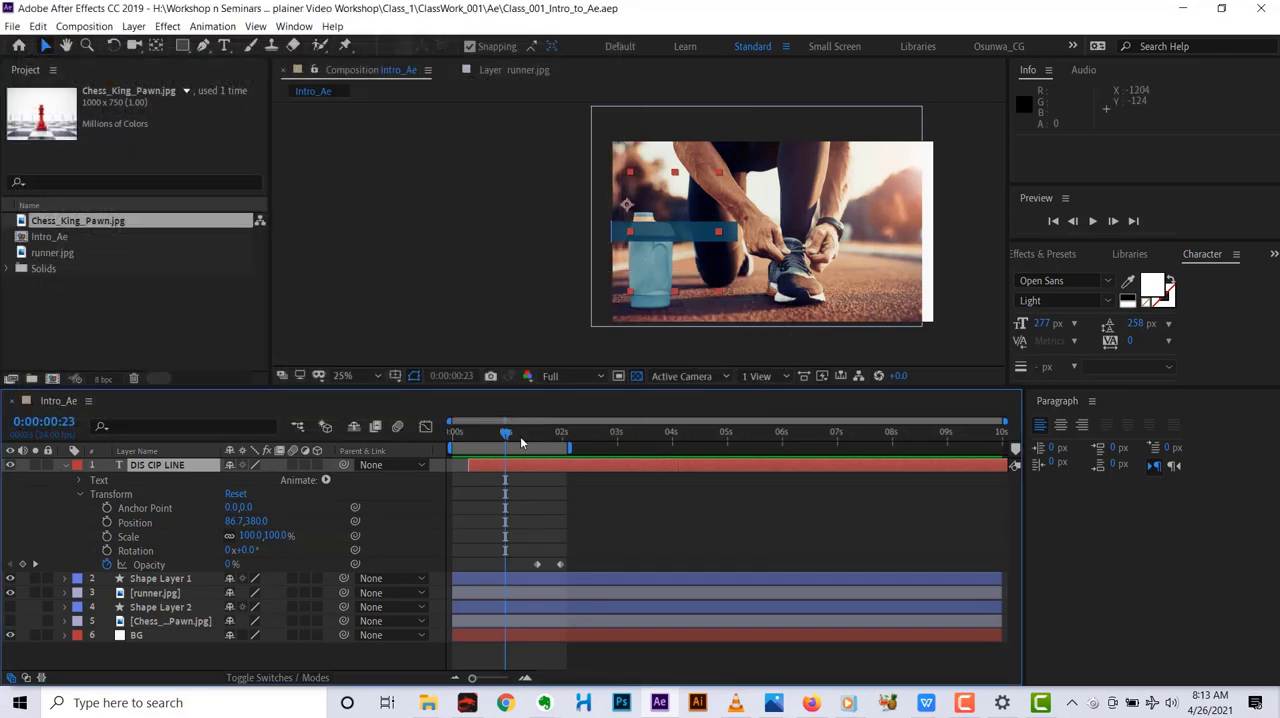
# Play the animation from the first frame, then scrub between 0:00:01:06 and the text's first Opacity keyframe at 0:00:01:13.
pyautogui.moveTo(507, 434); pyautogui.dragTo(450, 451)
pyautogui.press('space')
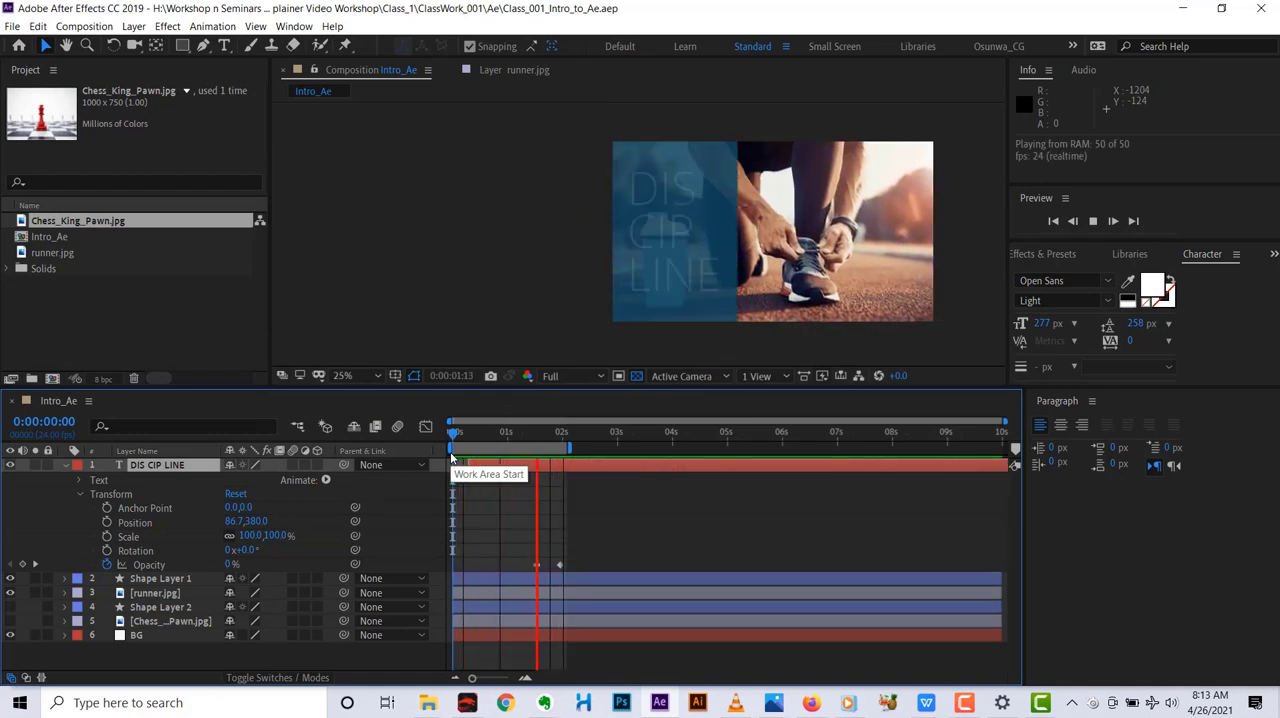
pyautogui.press('space')
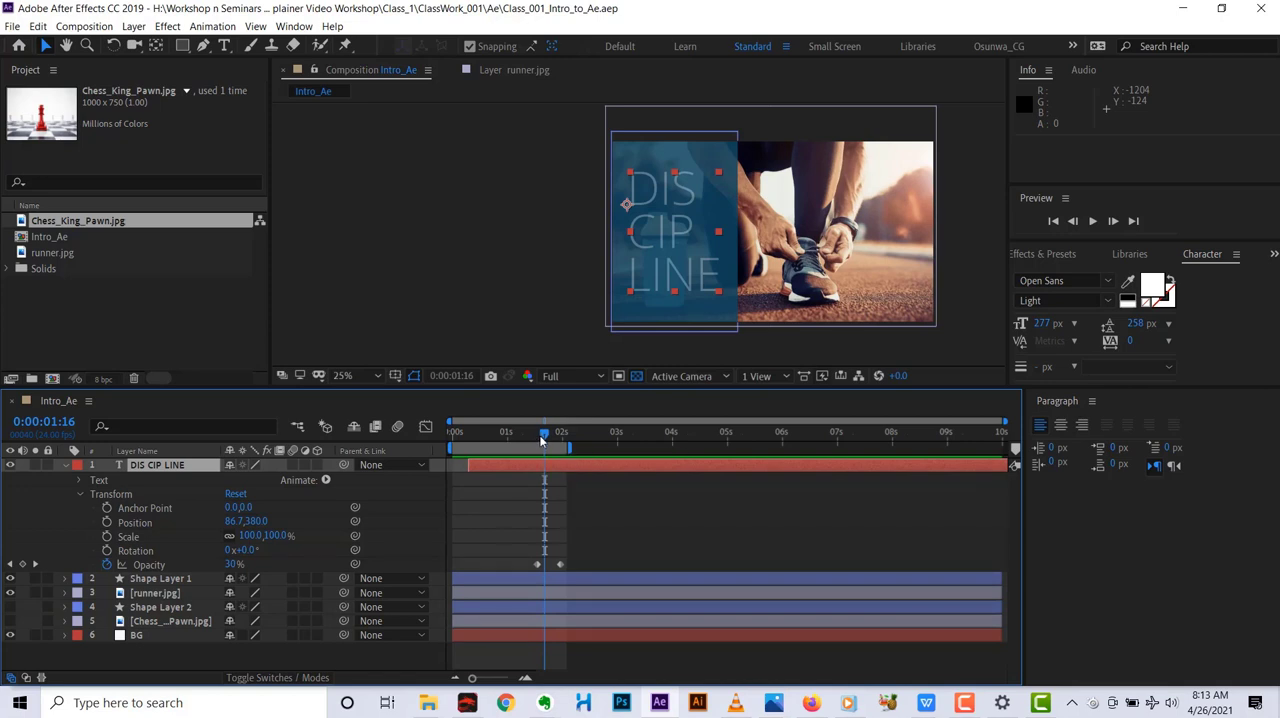
pyautogui.moveTo(543, 434); pyautogui.dragTo(520, 449)
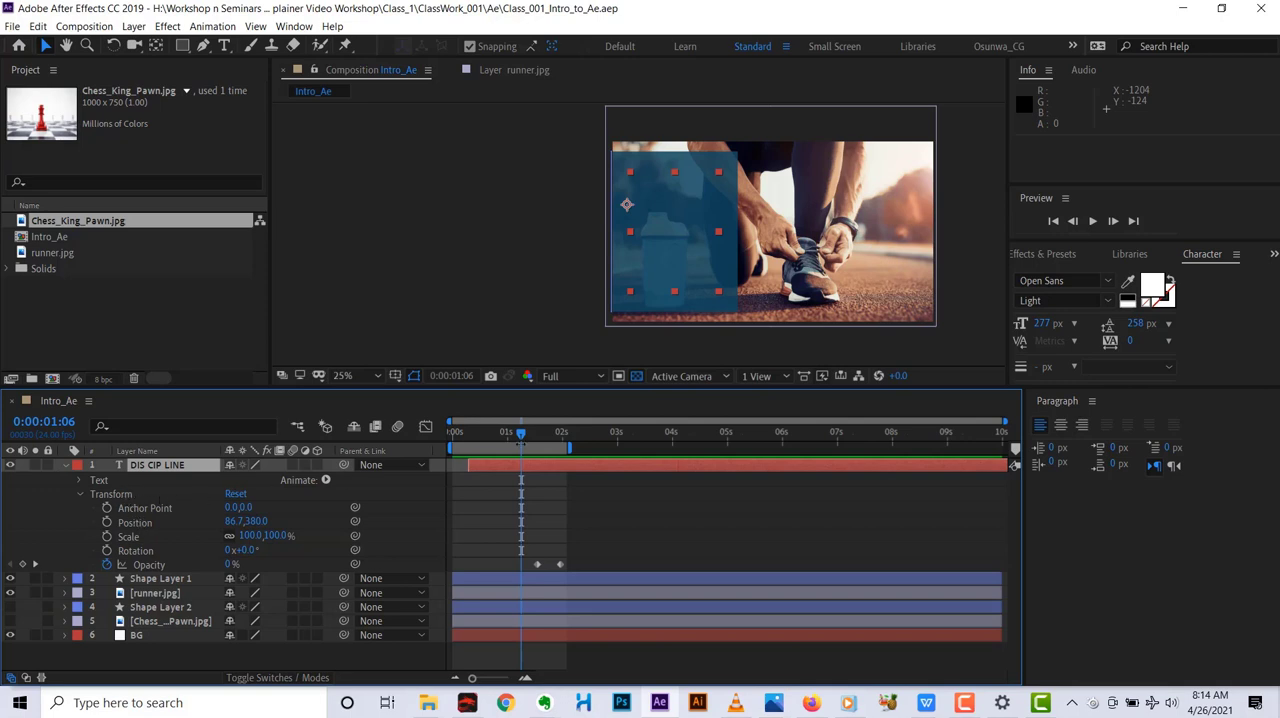
pyautogui.moveTo(522, 434)
pyautogui.mouseDown()
pyautogui.moveTo(552, 423)
pyautogui.moveTo(536, 436)
pyautogui.mouseUp()
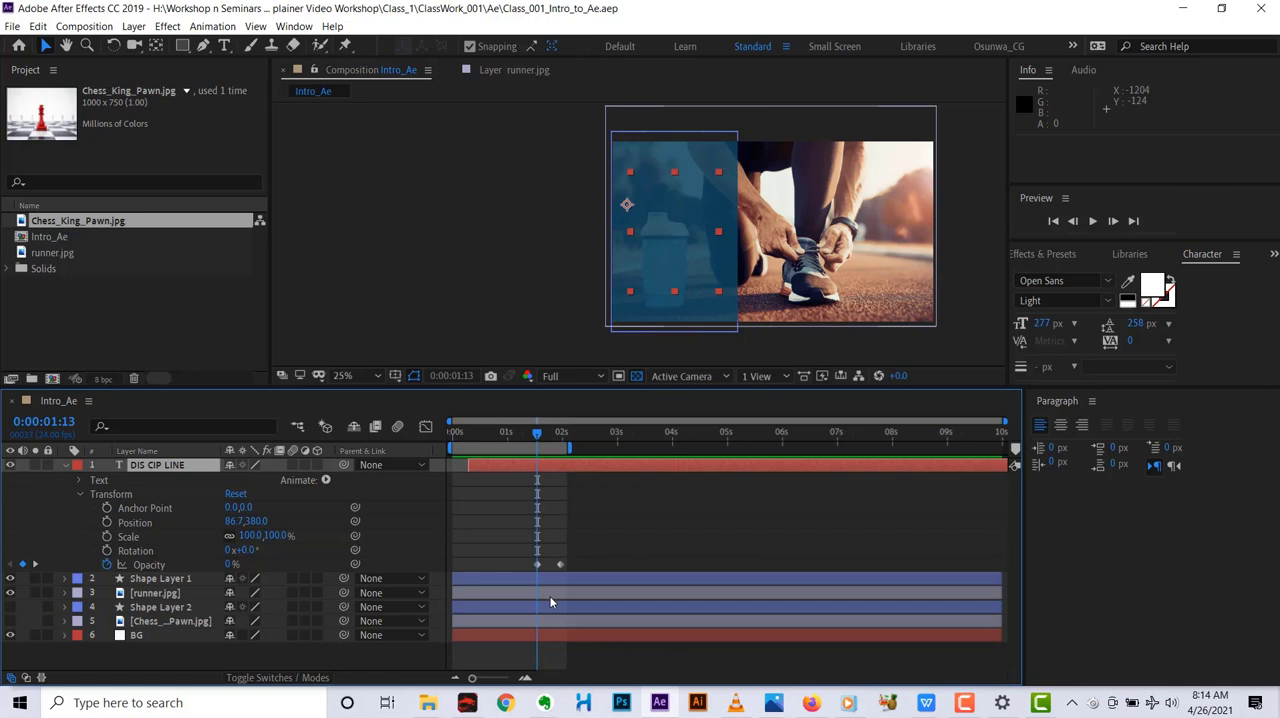